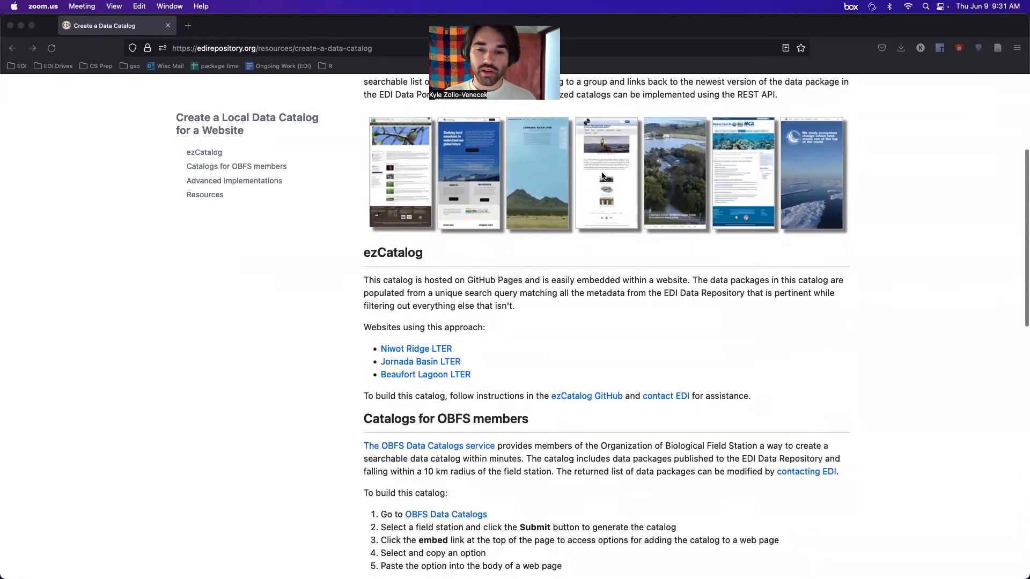
Open the ezCatalog GitHub repository from the data catalog instructions and close the original Create a Data Catalog page
scroll(603, 177, "down", 1)
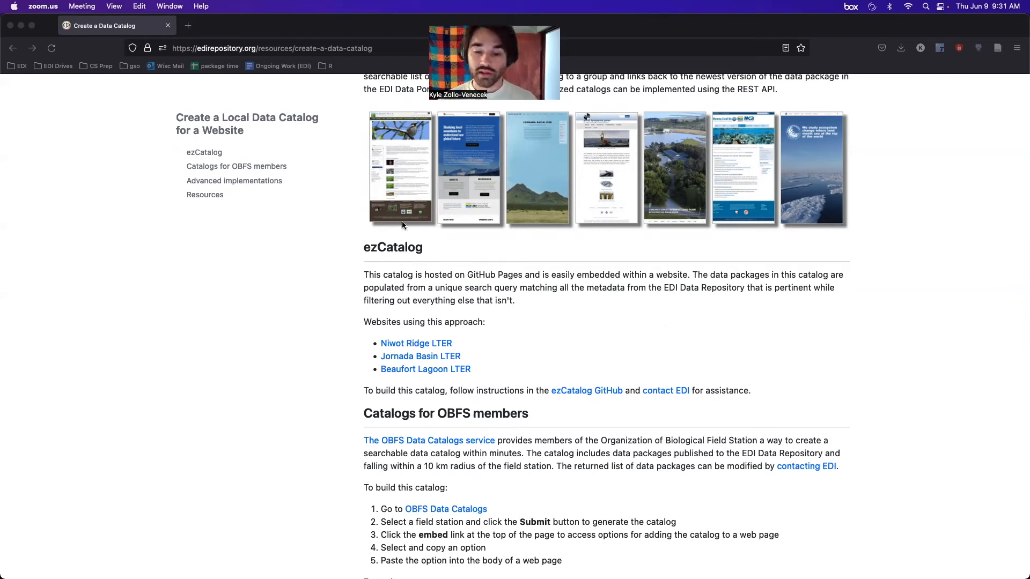
left_click(588, 392)
left_click(588, 393)
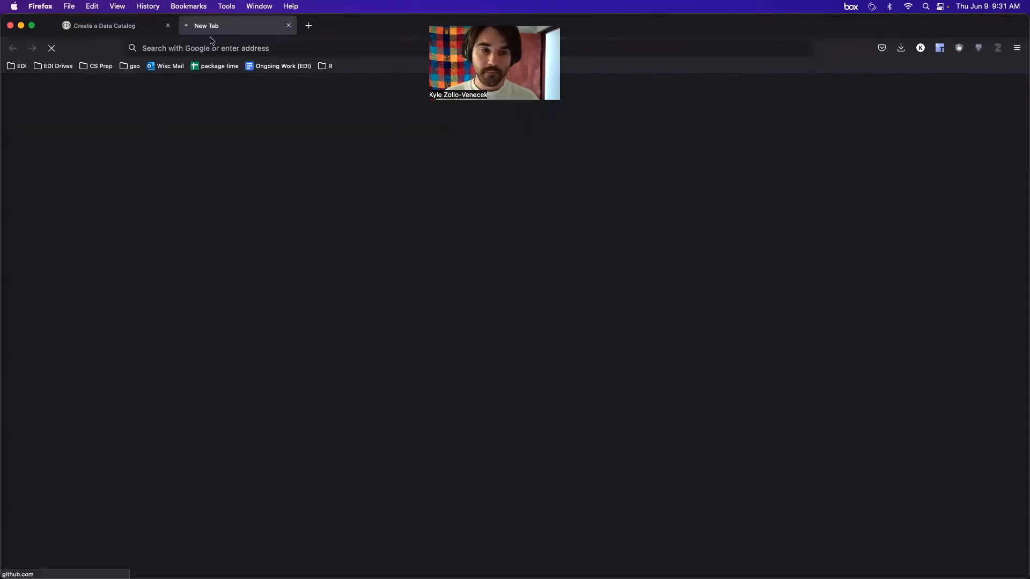
left_click(168, 26)
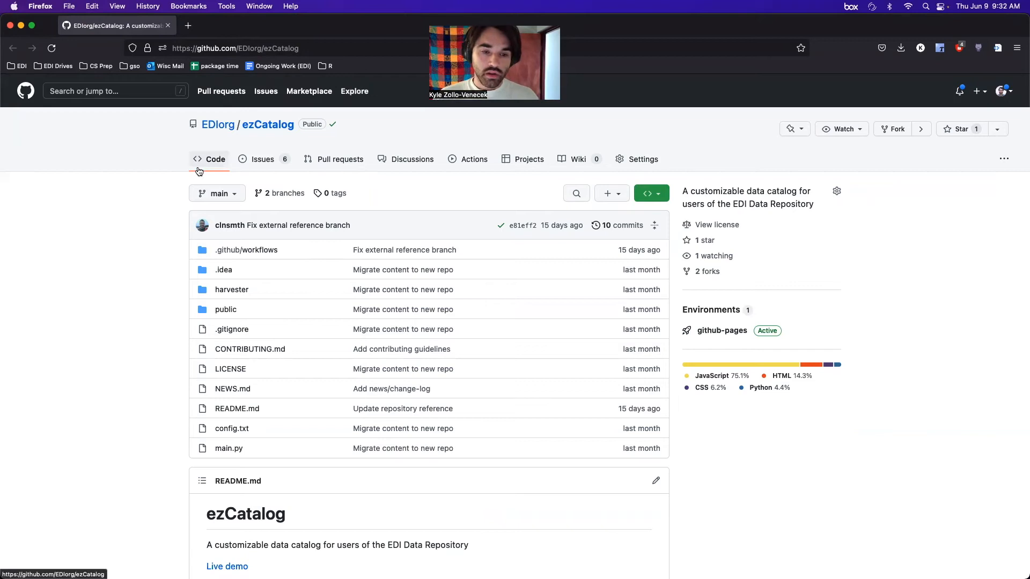
Open the live demo linked in the ezCatalog README
scroll(199, 169, "down", 3)
scroll(199, 171, "down", 8)
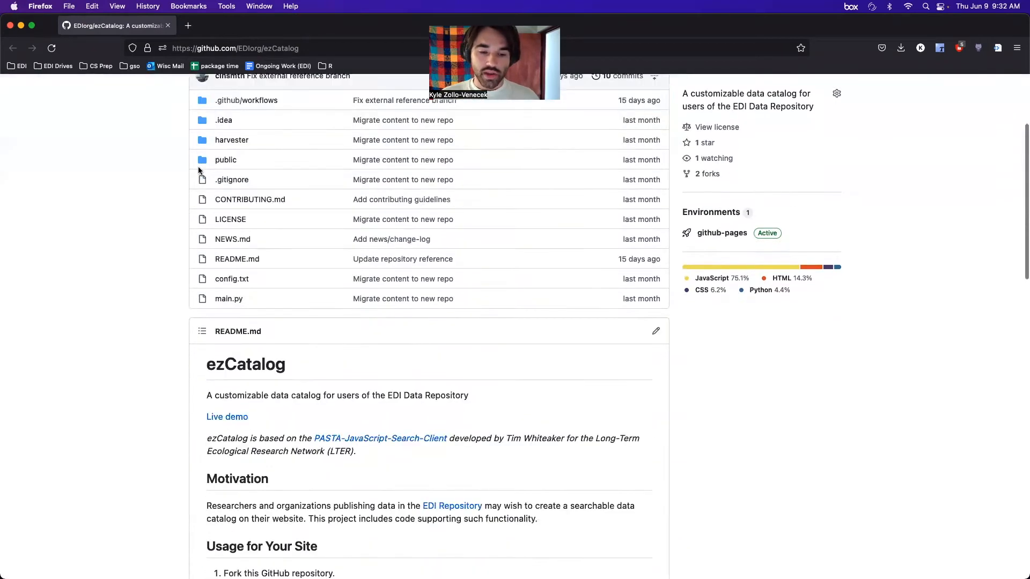
scroll(199, 171, "down", 2)
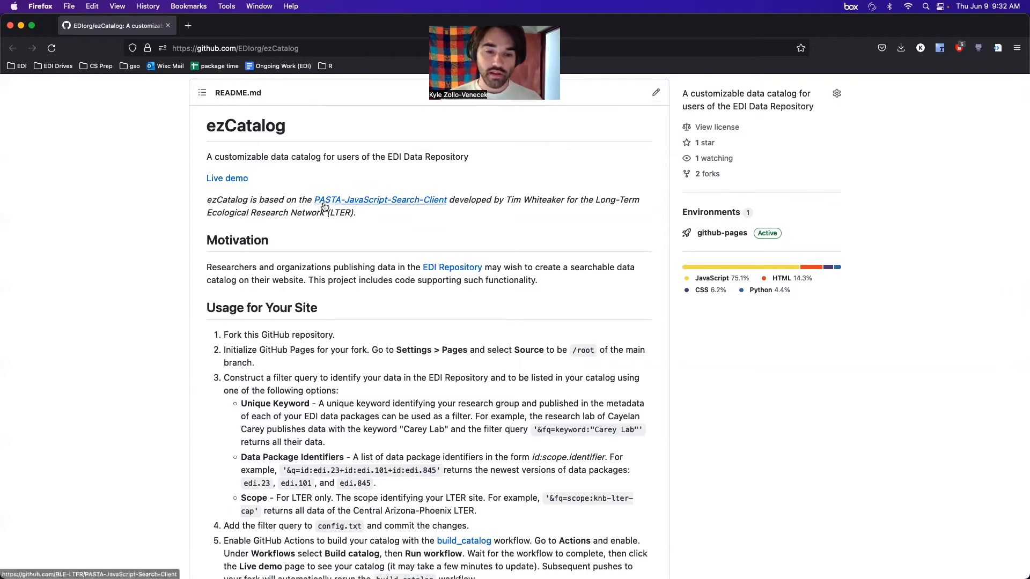
left_click(240, 179)
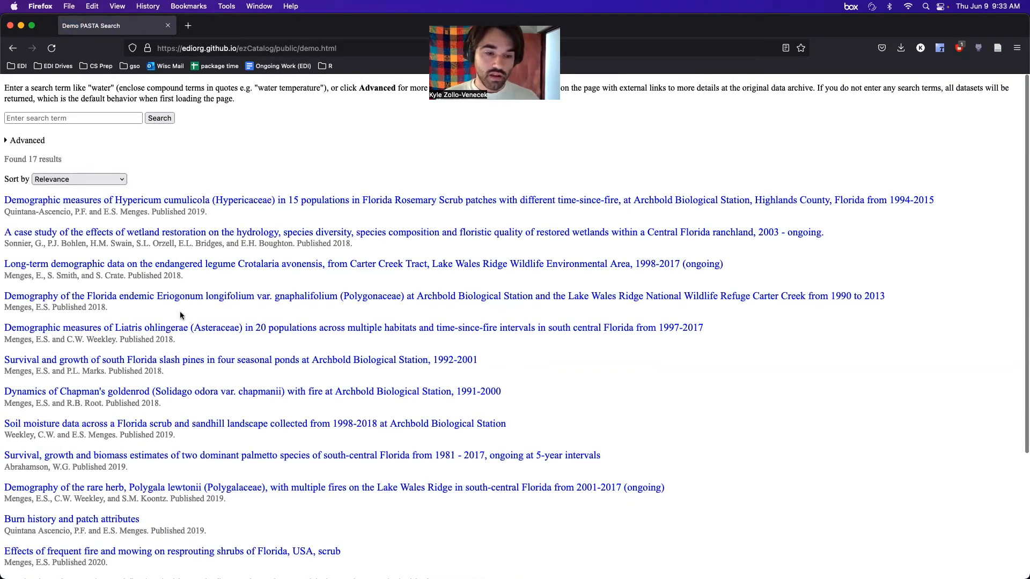
View the data package summary of the Hypericum cumulicola dataset from the demo results, including its downloads, and close it
scroll(180, 315, "down", 1)
scroll(138, 227, "down", 1)
scroll(139, 228, "up", 1)
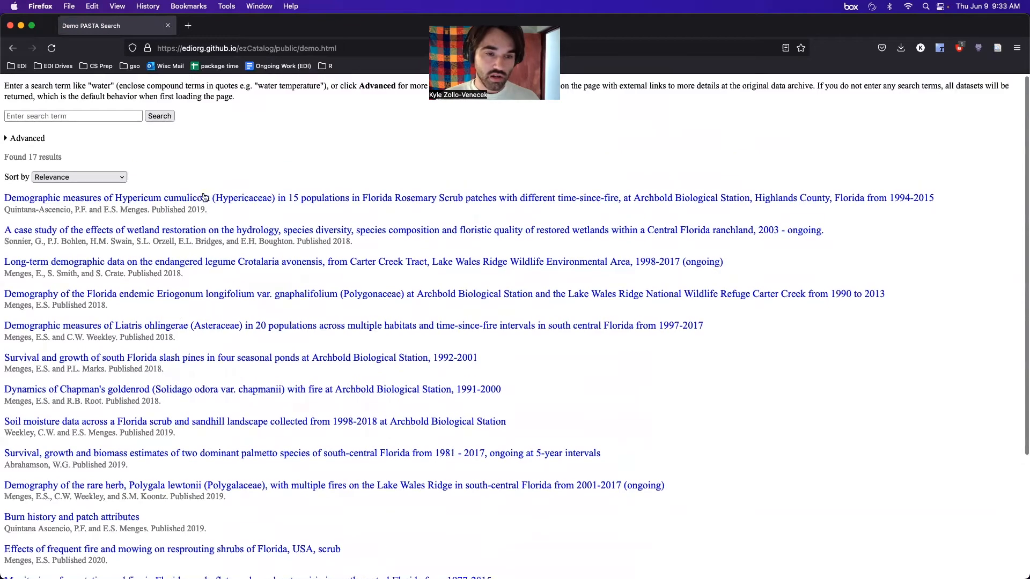
left_click(204, 198)
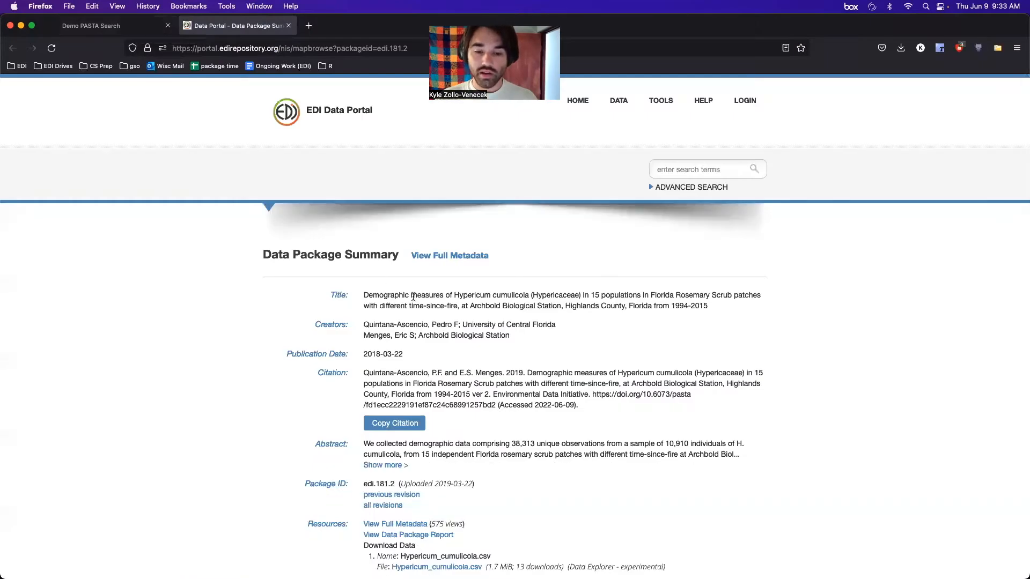
scroll(429, 369, "down", 5)
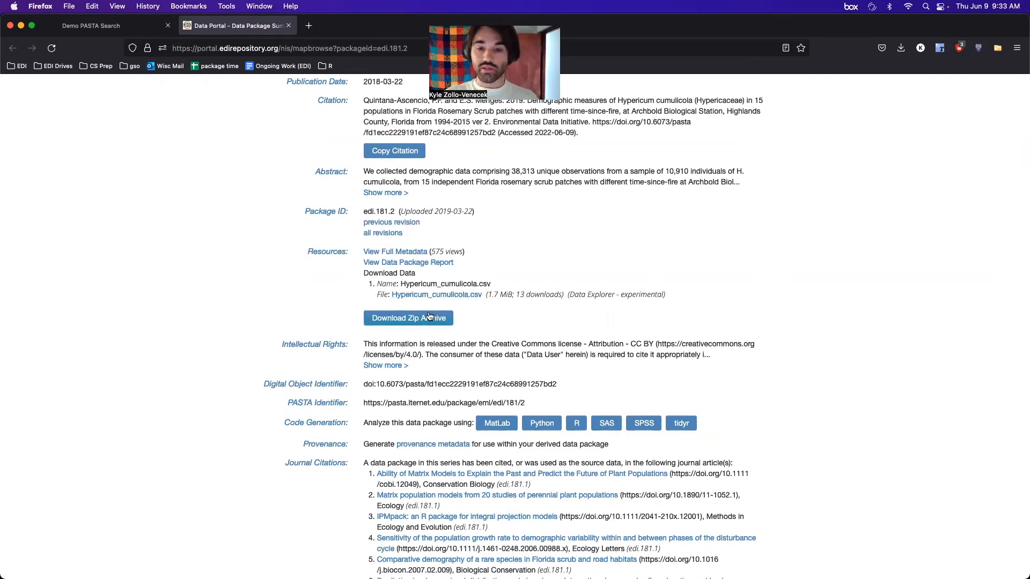
left_click(288, 25)
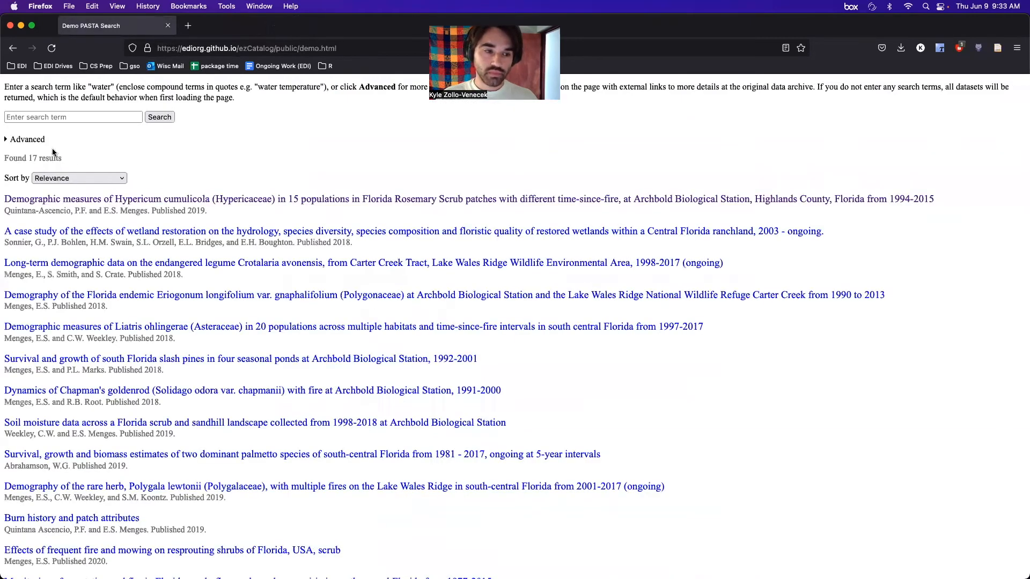
Expand the demo catalog's advanced search and examine the LTER Core Area choices, the other filters and the sorting options
left_click(121, 118)
left_click(27, 140)
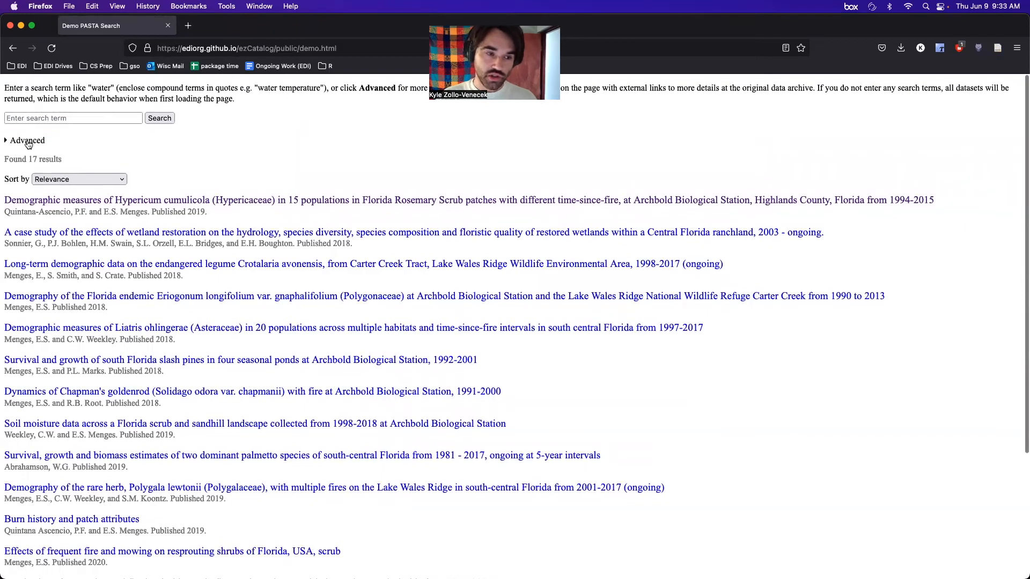
left_click(73, 161)
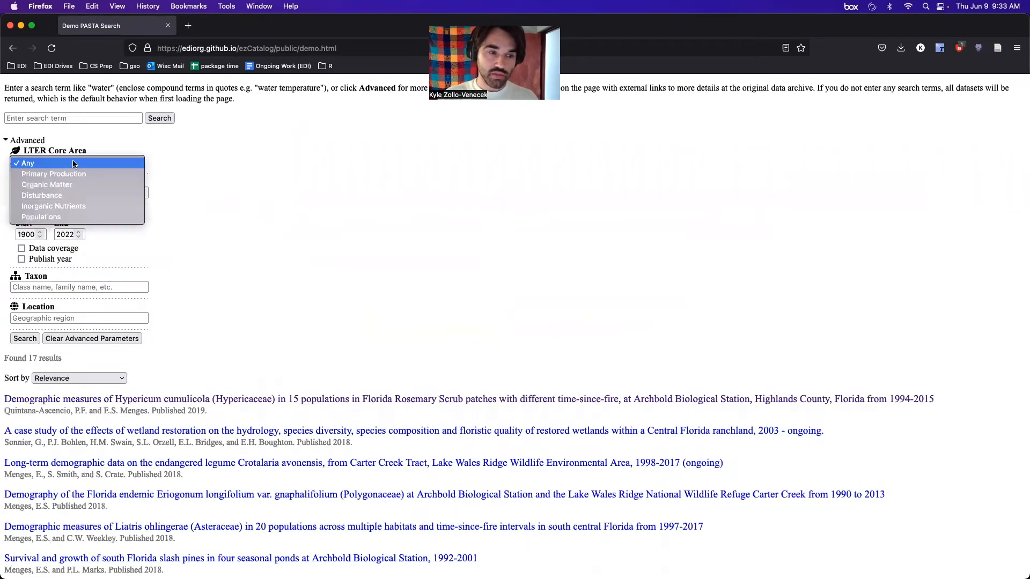
left_click(72, 161)
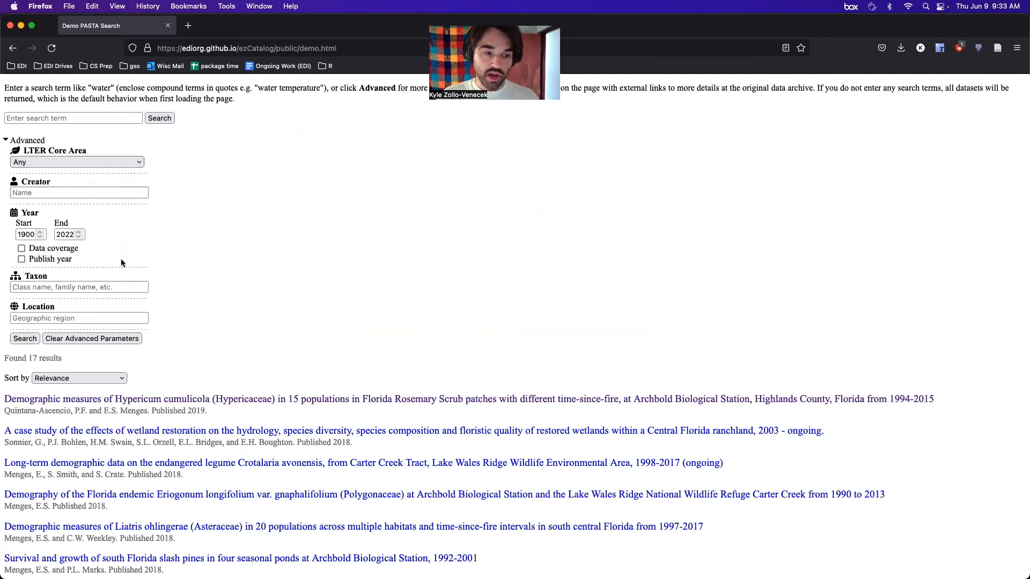
scroll(194, 314, "down", 1)
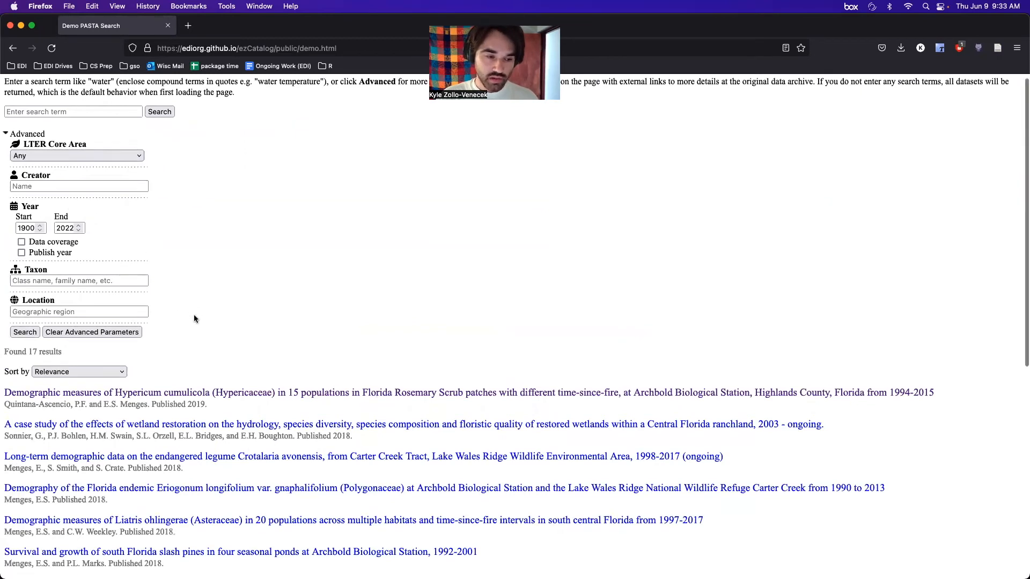
scroll(93, 259, "down", 5)
left_click(124, 250)
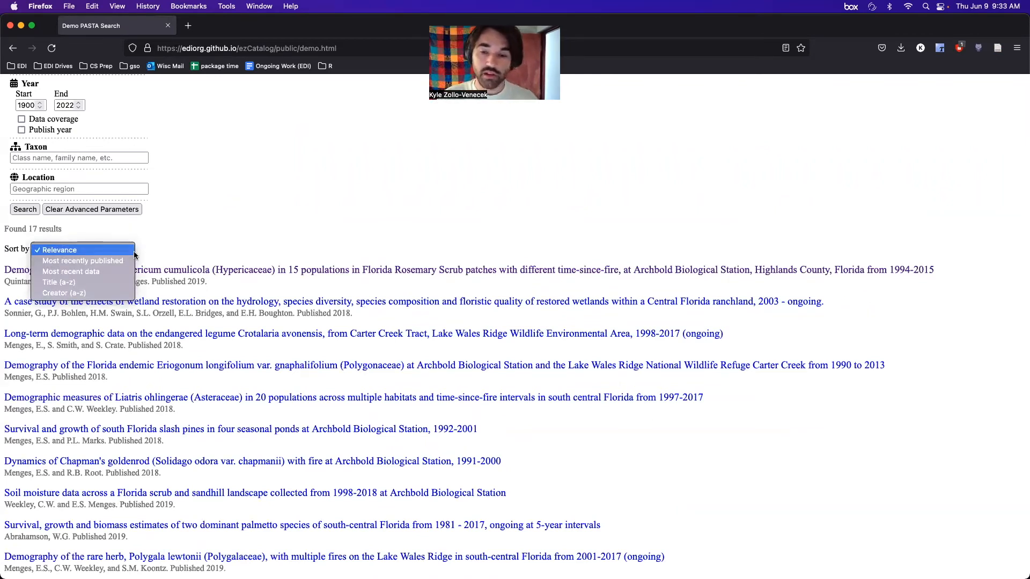
left_click(246, 237)
scroll(168, 208, "up", 5)
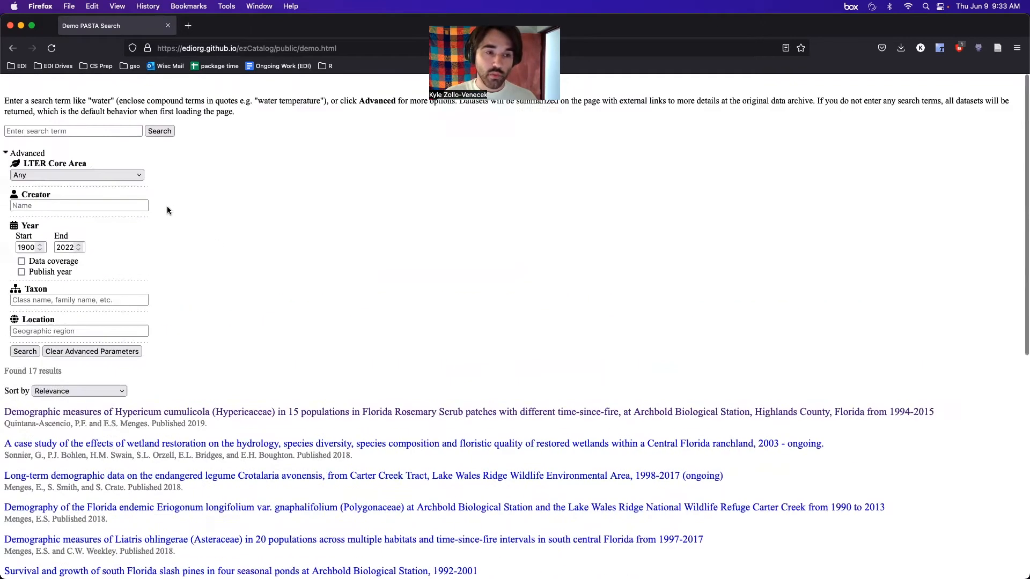
Return to the EDIorg/ezCatalog repository and fork it to the personal account, keeping the name ezCatalog
left_click(13, 48)
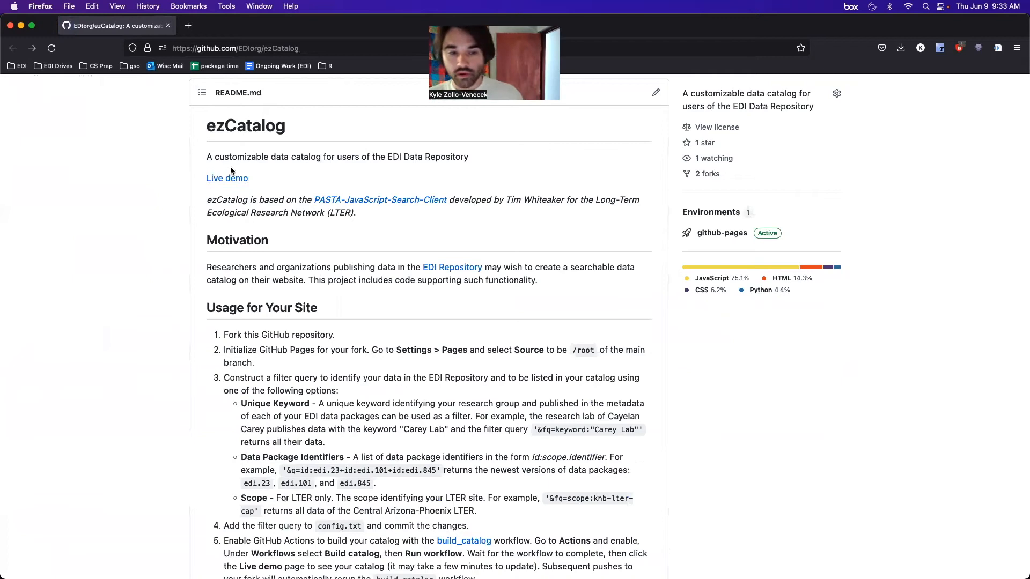
scroll(282, 202, "down", 3)
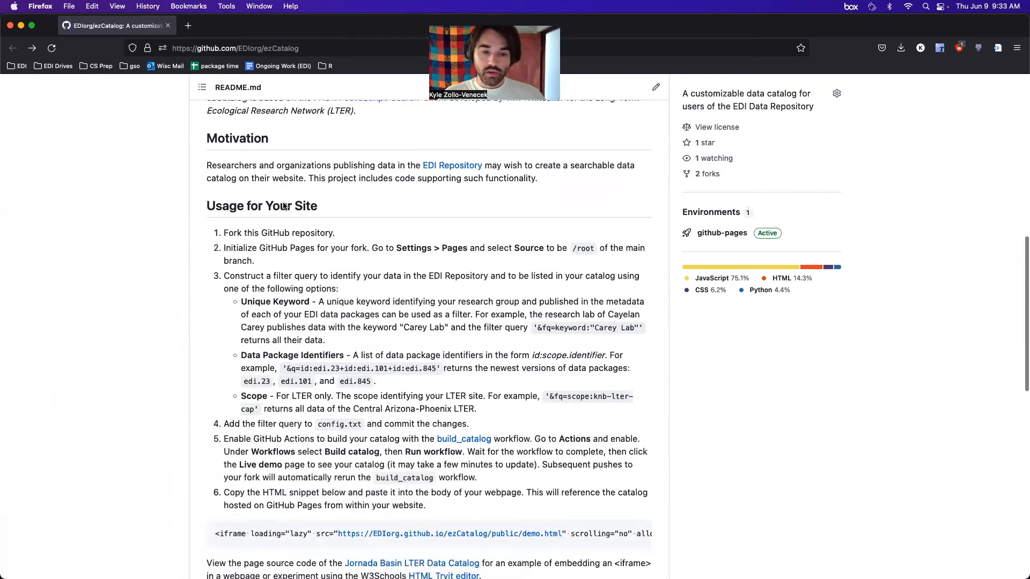
scroll(283, 206, "down", 2)
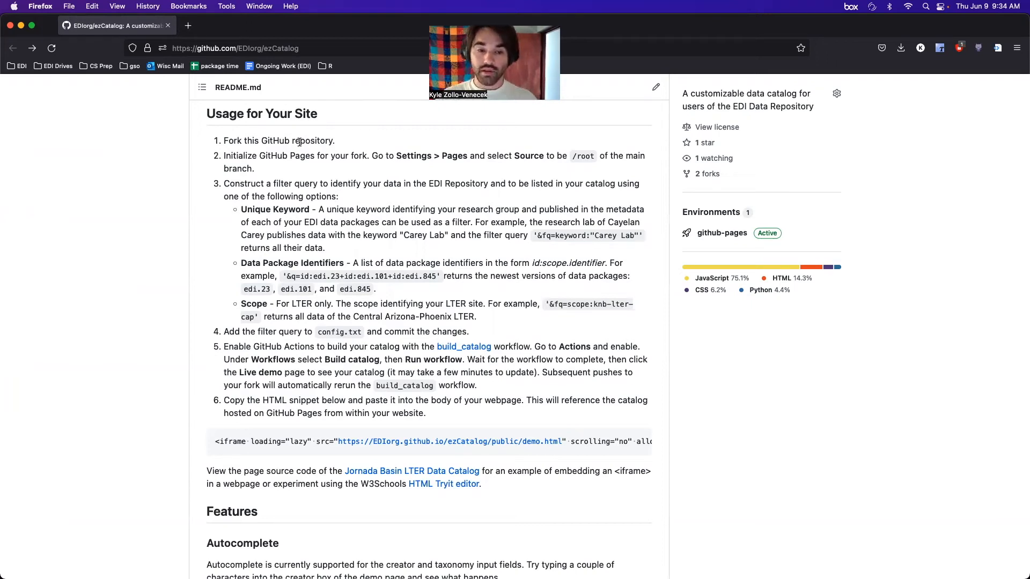
scroll(330, 149, "up", 10)
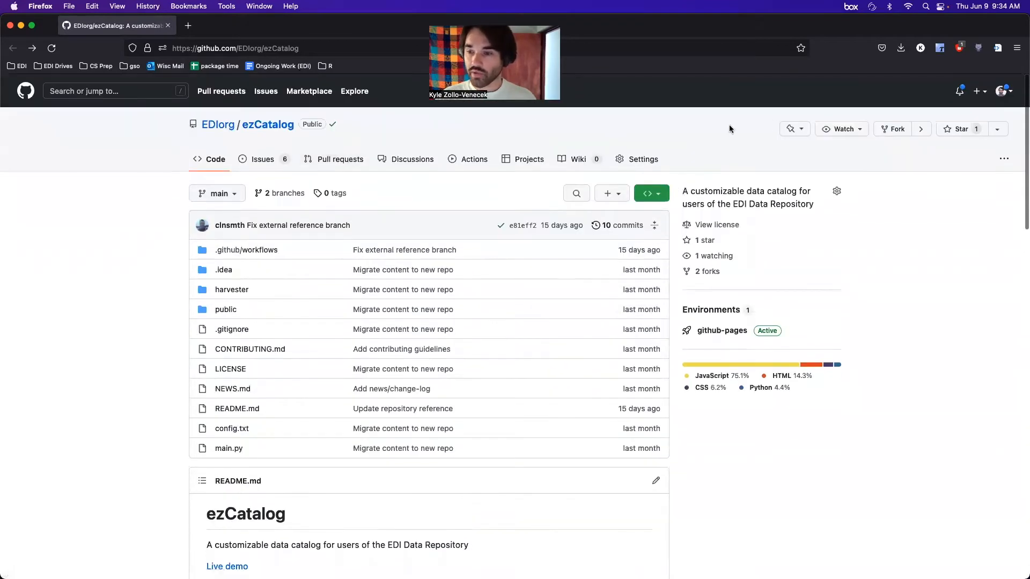
left_click(886, 134)
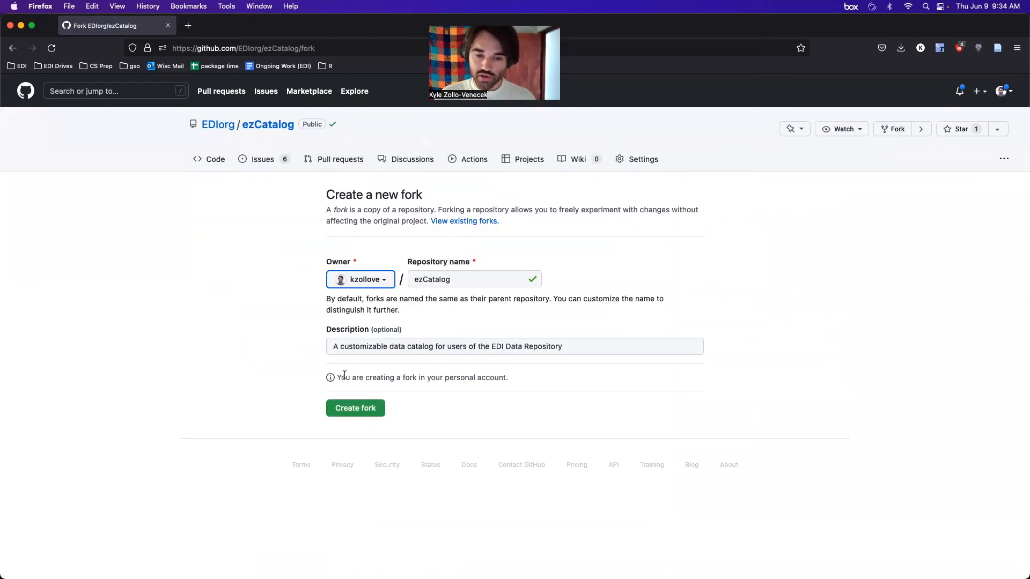
left_click(359, 408)
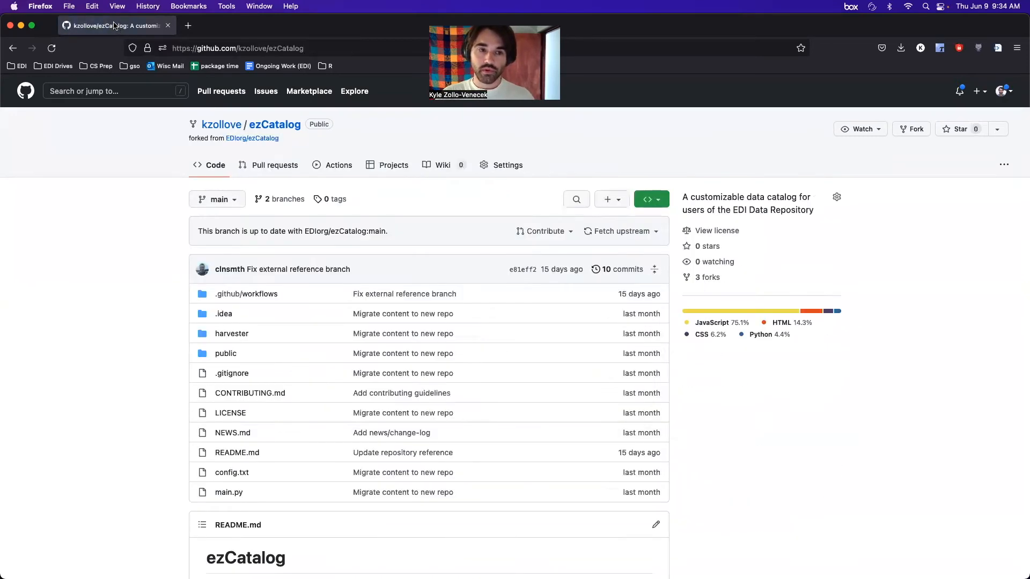
Open the original EDIorg/ezCatalog repository separately and arrange its window side by side with the fork's window
right_click(234, 138)
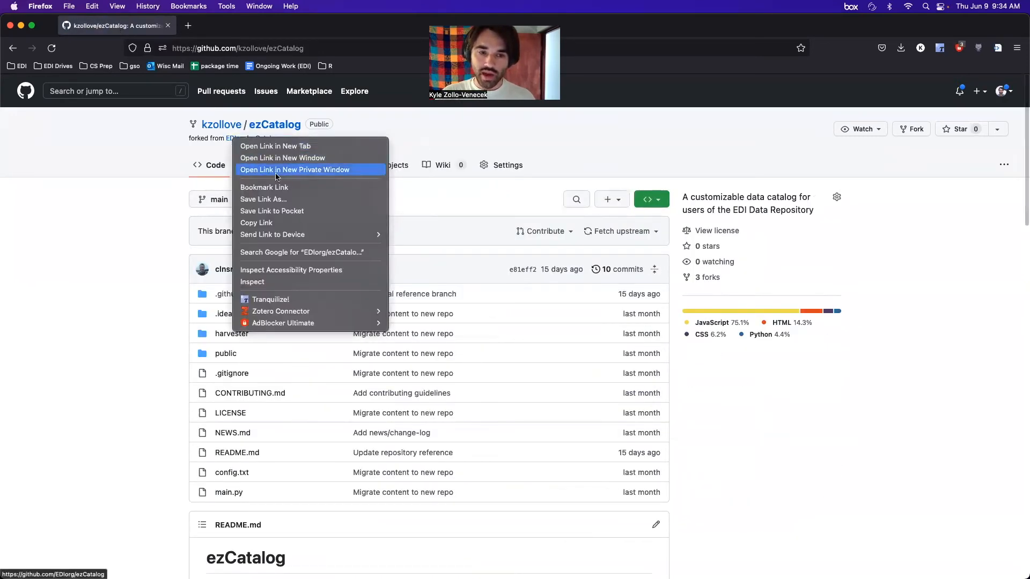
left_click(279, 153)
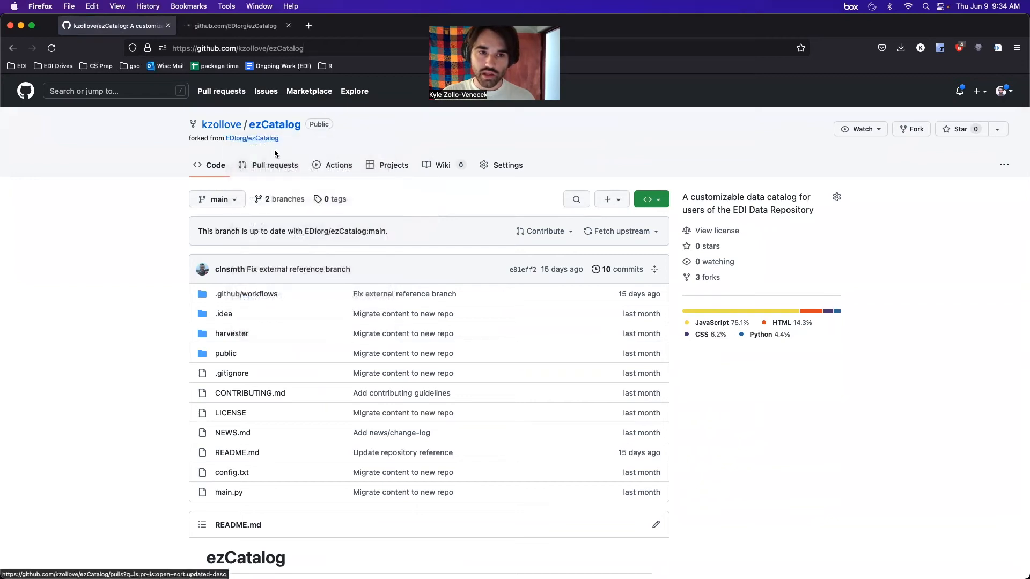
left_click(221, 23)
left_click(168, 25)
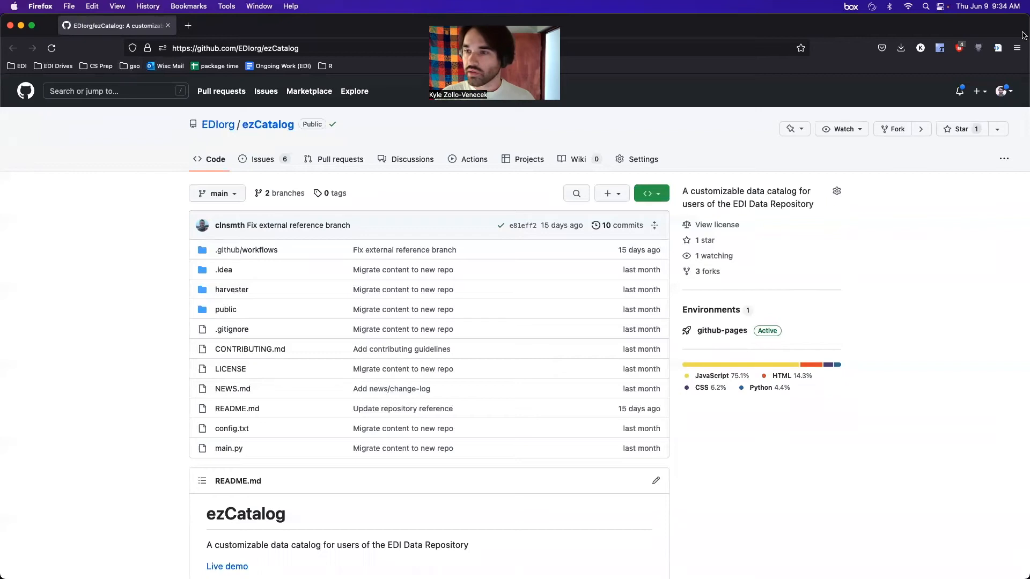
left_click_drag(1023, 24, 513, 32)
left_click(683, 27)
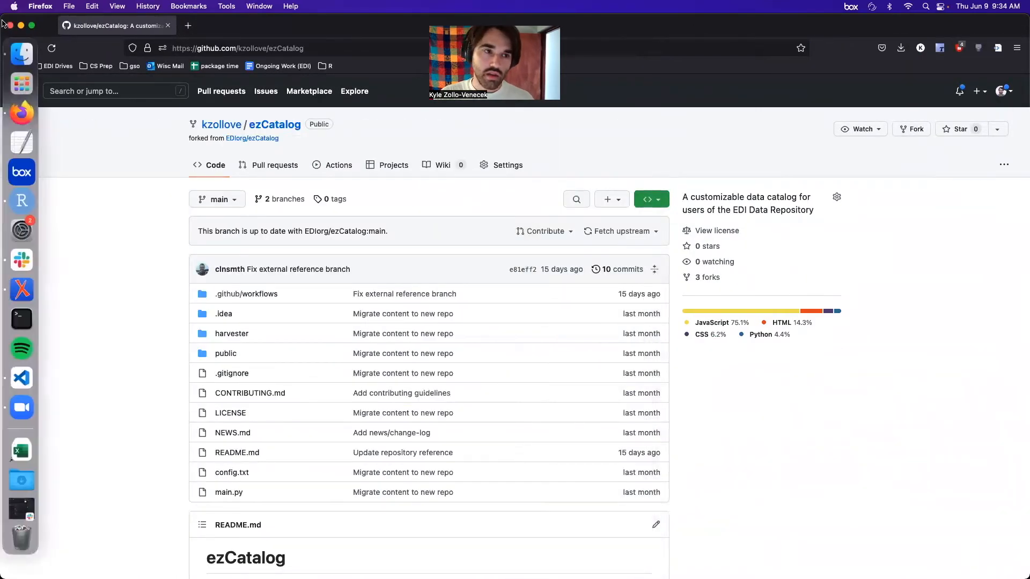
left_click_drag(1, 24, 368, 24)
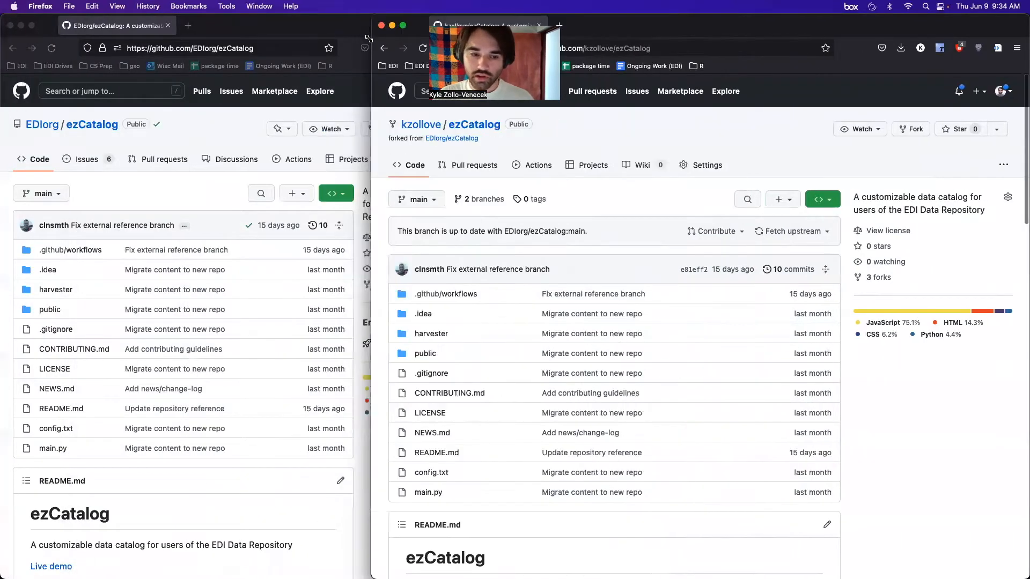
Review the Usage for Your Site instructions in the original README and compare them with the fork's README
scroll(156, 349, "down", 1)
scroll(156, 352, "down", 10)
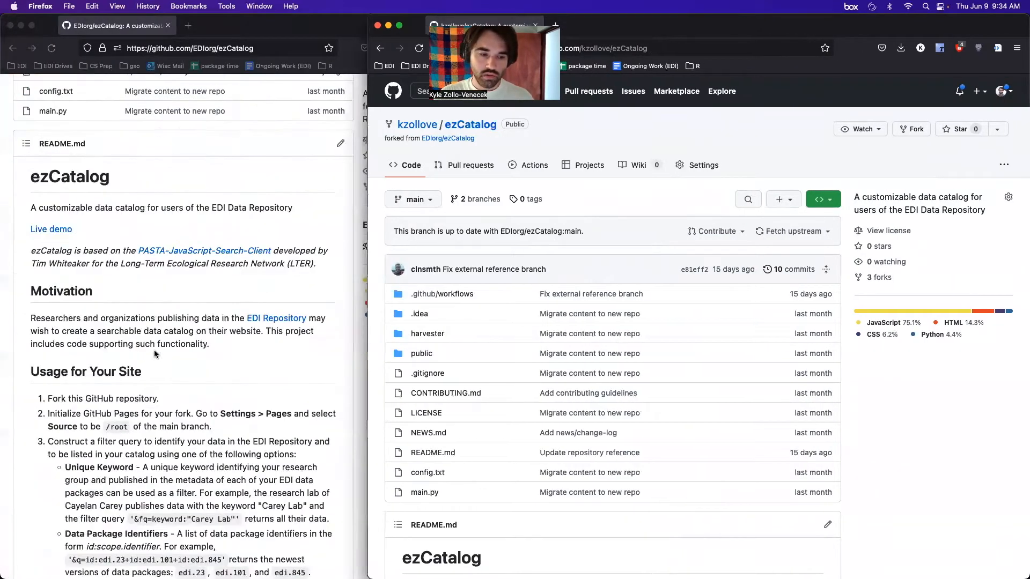
scroll(155, 351, "down", 3)
scroll(154, 348, "up", 4)
scroll(154, 349, "down", 2)
scroll(75, 243, "up", 1)
scroll(97, 240, "down", 5)
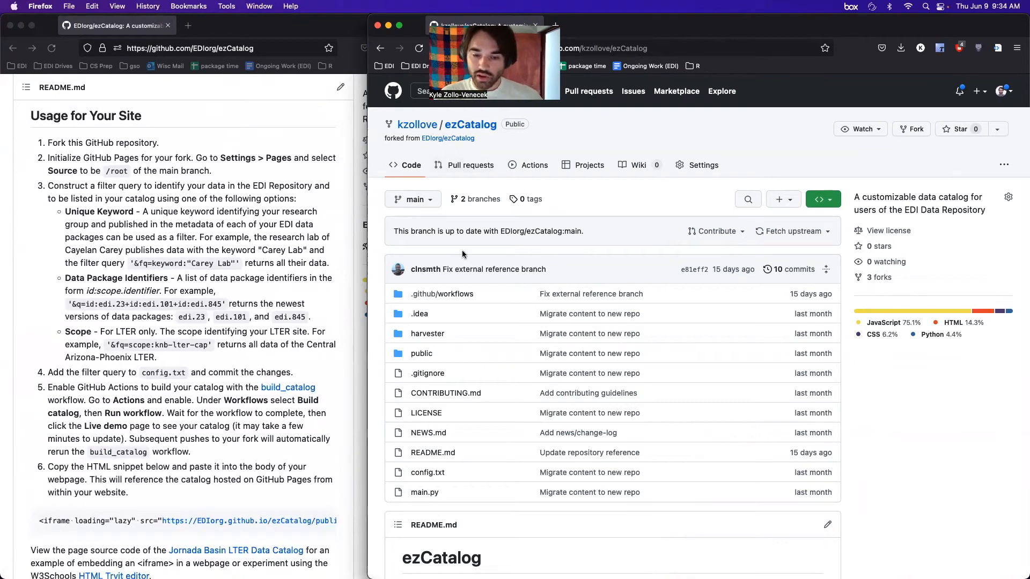
scroll(461, 250, "down", 2)
scroll(462, 250, "down", 10)
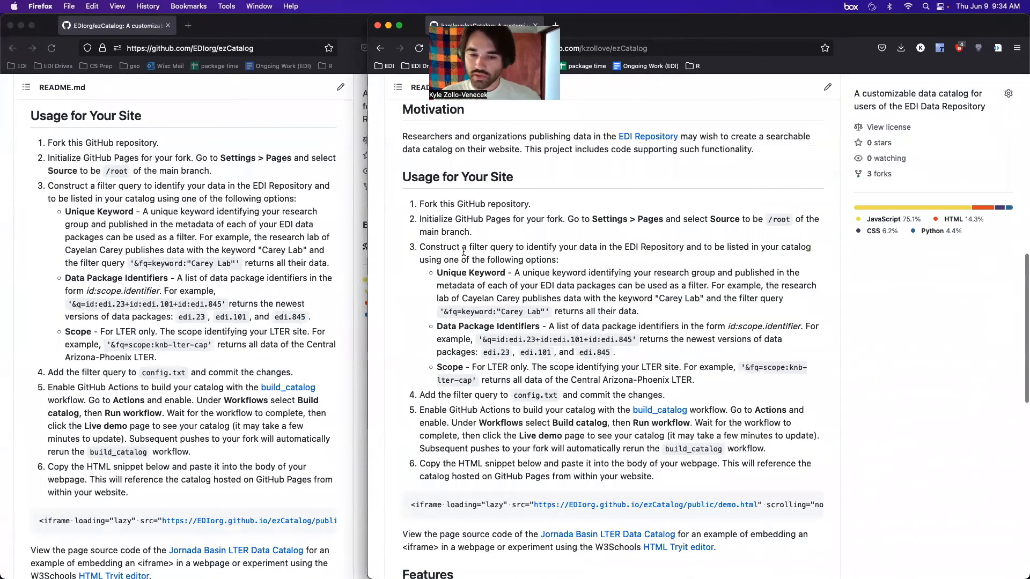
scroll(463, 251, "down", 10)
scroll(464, 253, "up", 1)
scroll(464, 254, "up", 10)
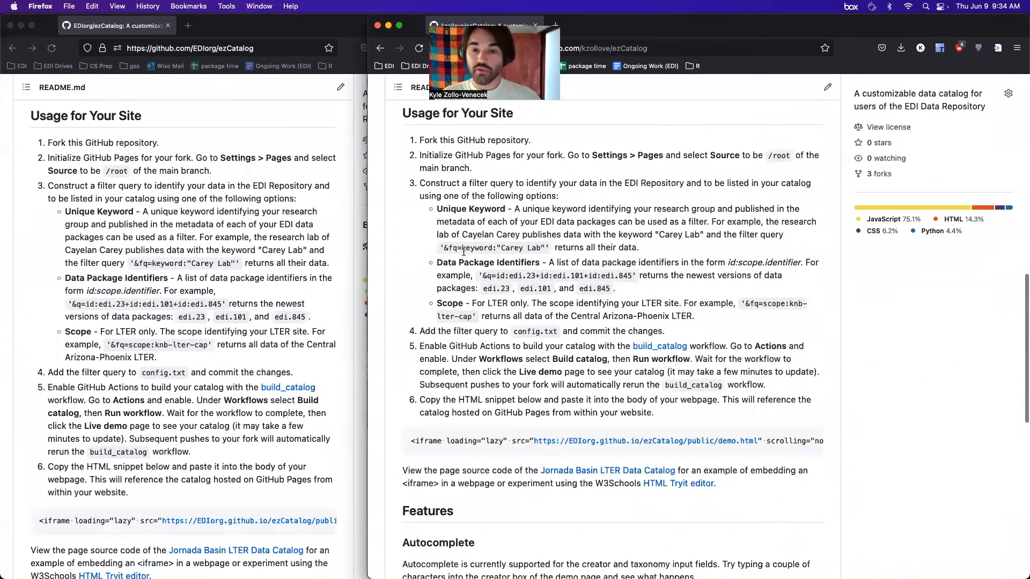
scroll(465, 254, "up", 12)
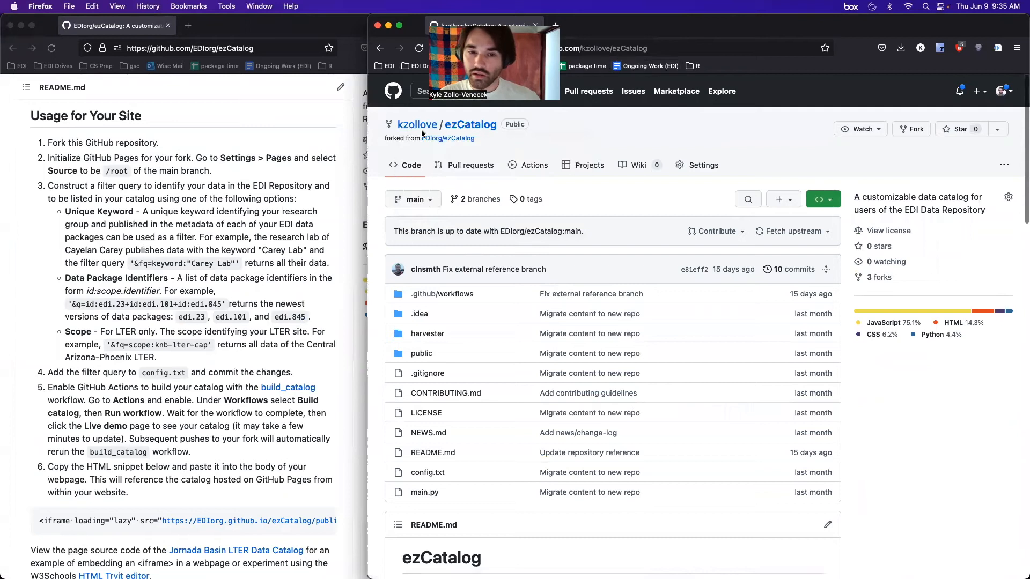
Enable GitHub Pages for the ezCatalog fork, using the main branch and the / (root) folder as the source, and save
mouse_move(423, 132)
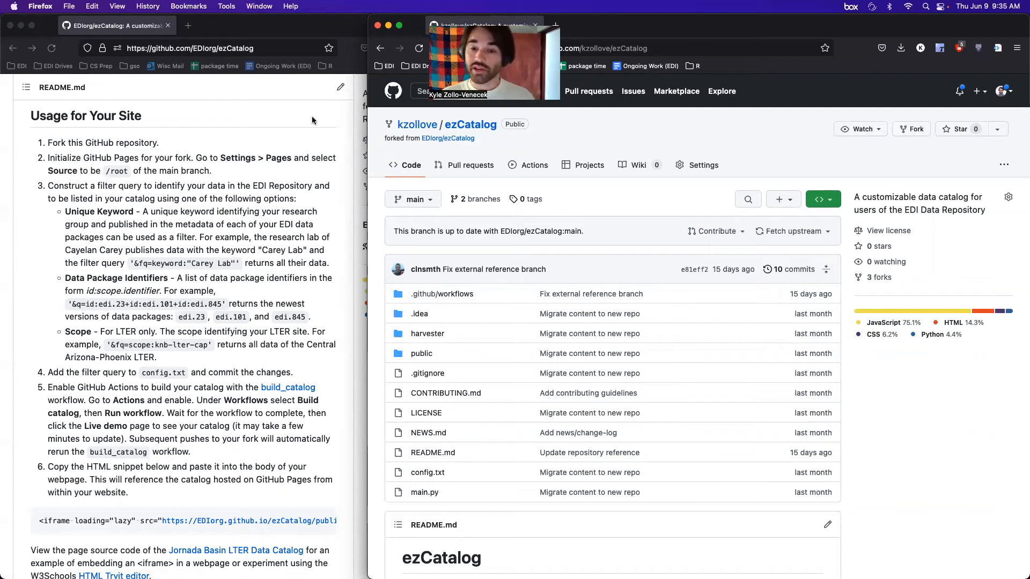
left_click(703, 165)
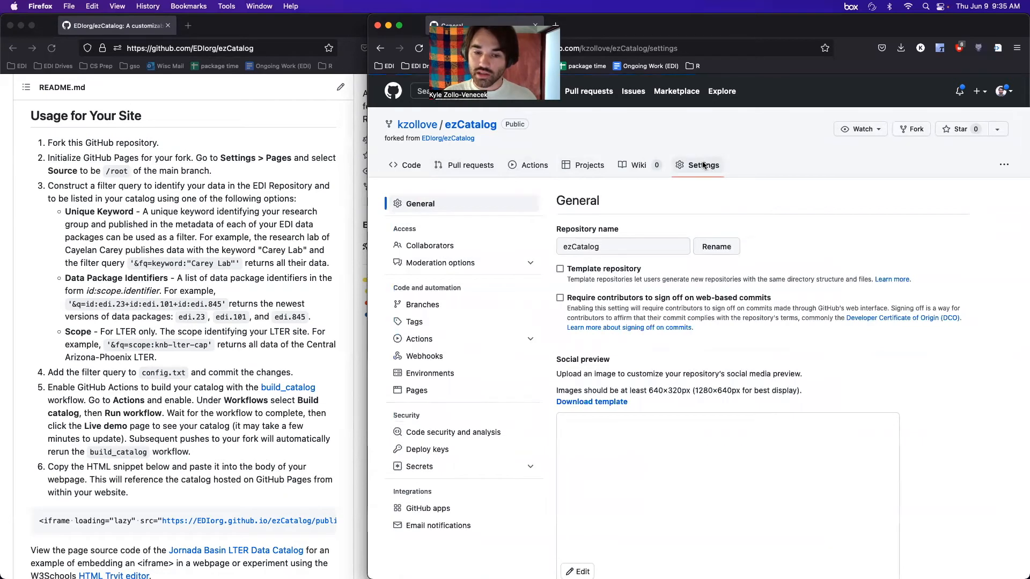
left_click(429, 395)
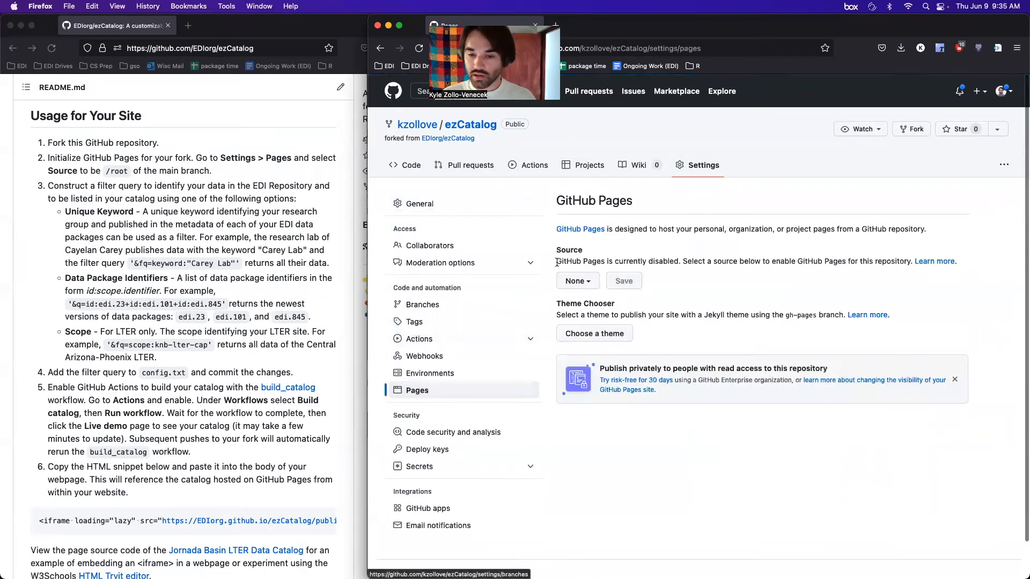
left_click(586, 282)
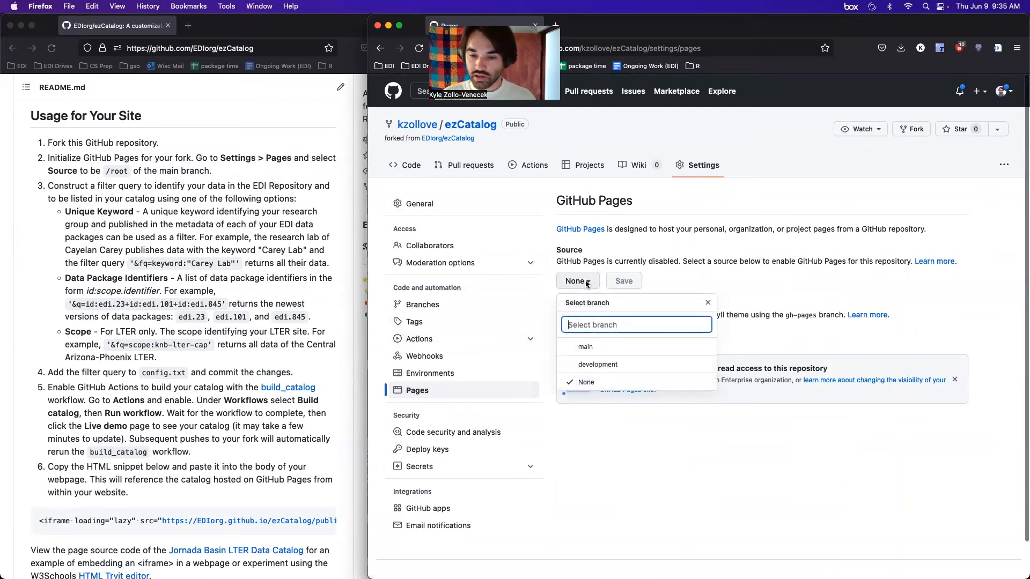
left_click(603, 346)
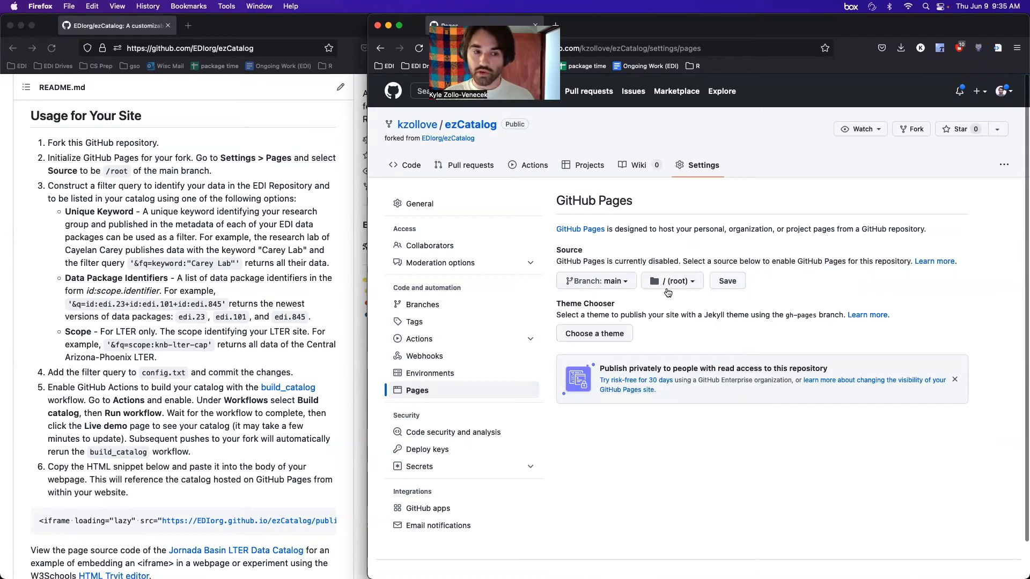
left_click(723, 285)
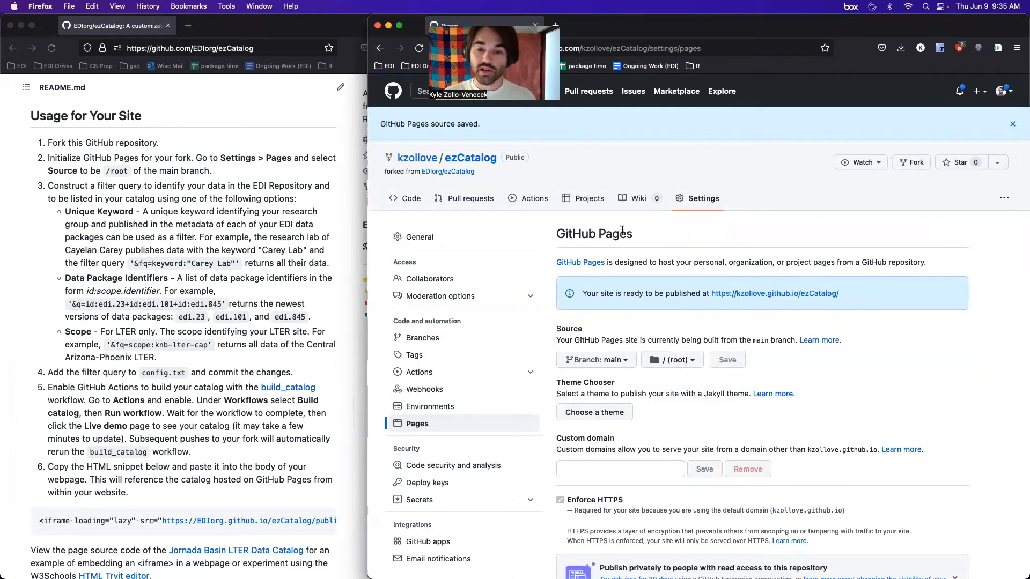
Open the fork's config.txt and compare its filter and limit settings with the filter query and workflow instructions in the original README
left_click(471, 159)
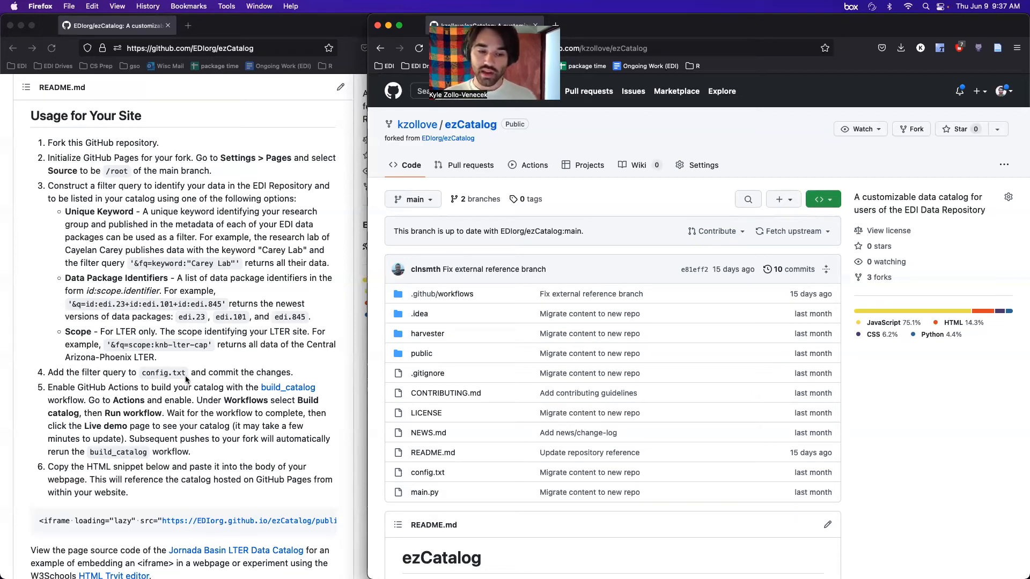
left_click(429, 472)
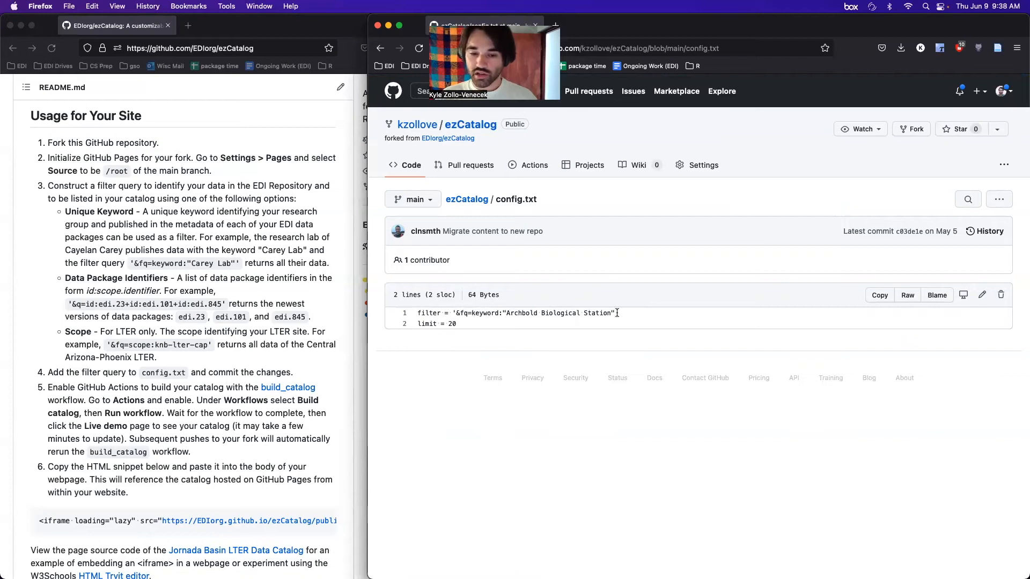
scroll(157, 230, "up", 15)
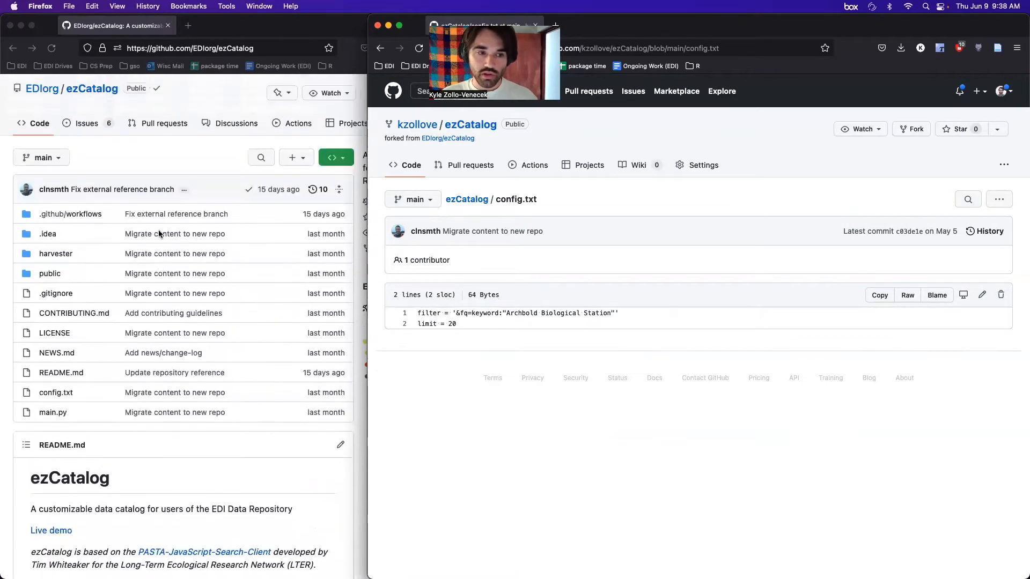
scroll(159, 229, "down", 3)
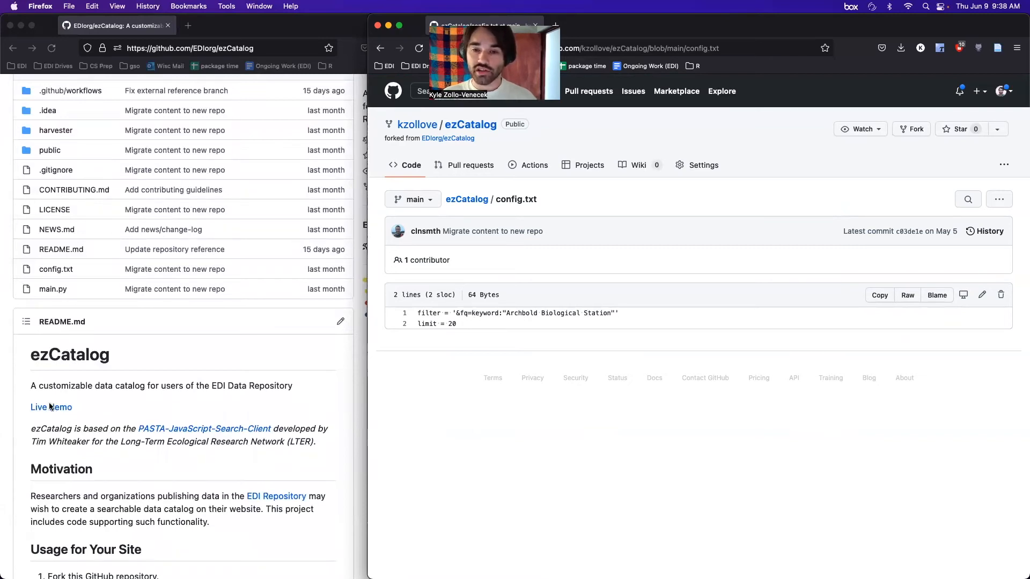
scroll(51, 406, "down", 4)
scroll(50, 406, "down", 5)
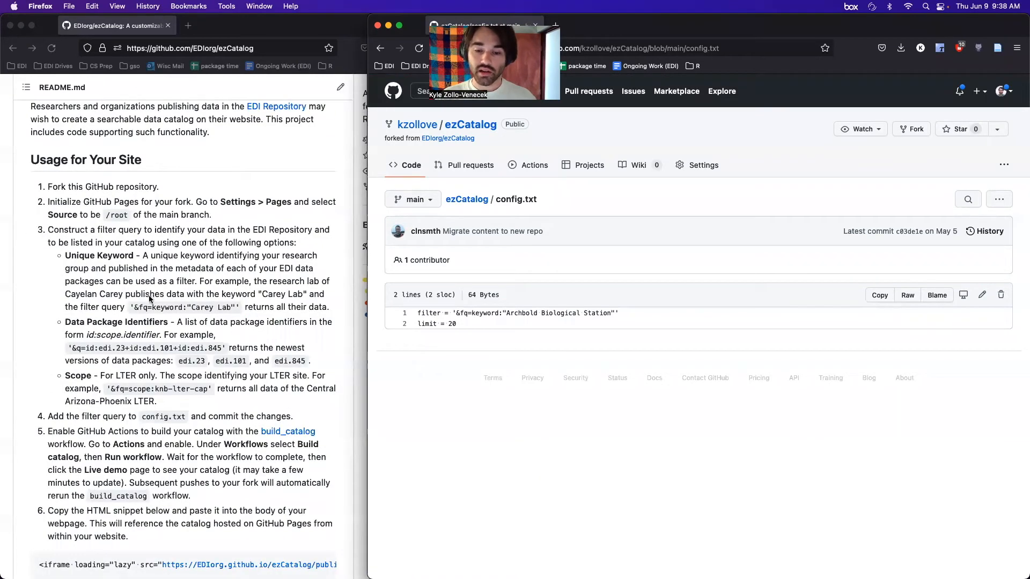
scroll(223, 322, "down", 2)
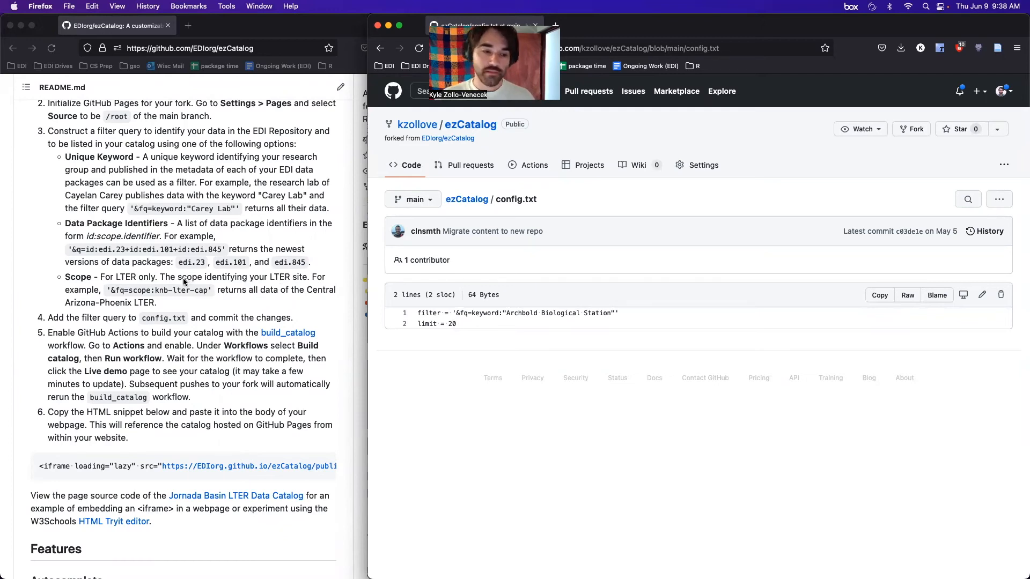
scroll(184, 283, "down", 2)
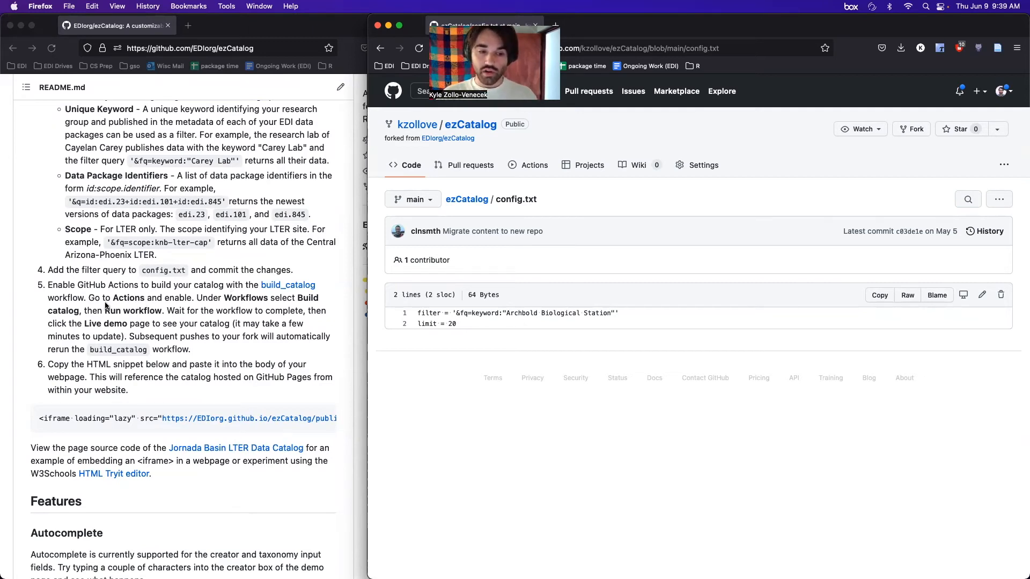
Run the Build catalog workflow of the fork on the main branch
left_click(523, 165)
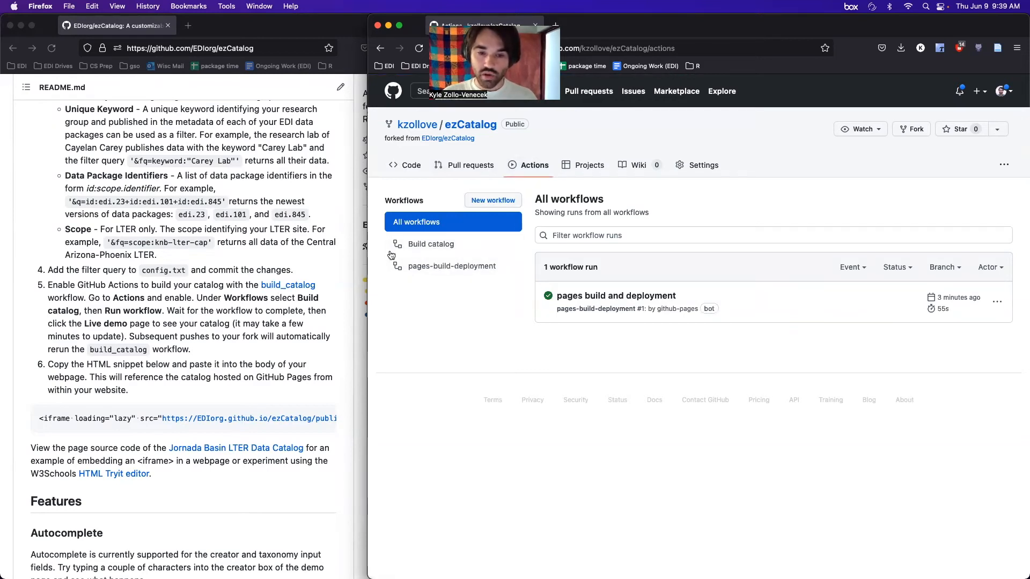
left_click(425, 244)
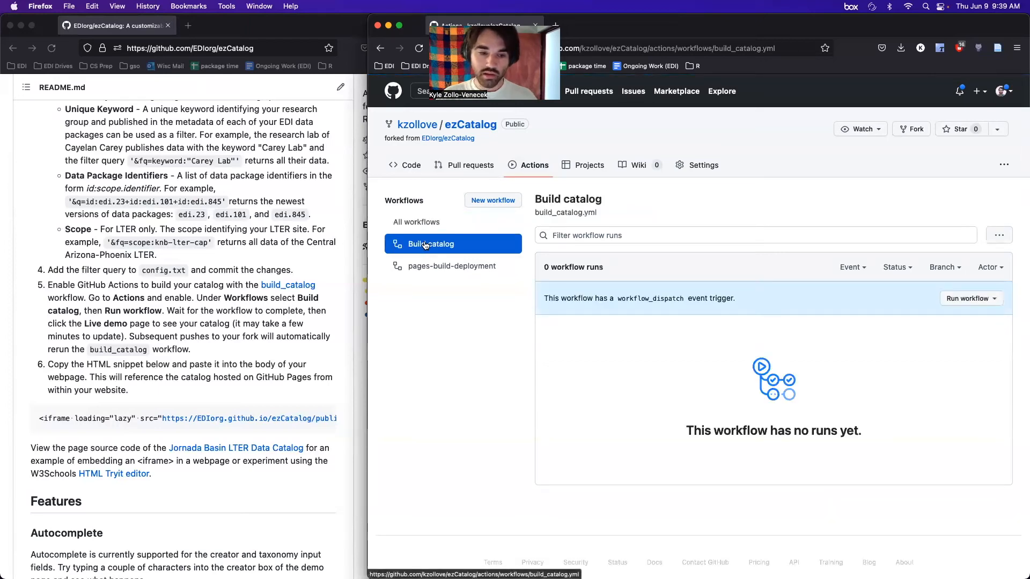
left_click(960, 299)
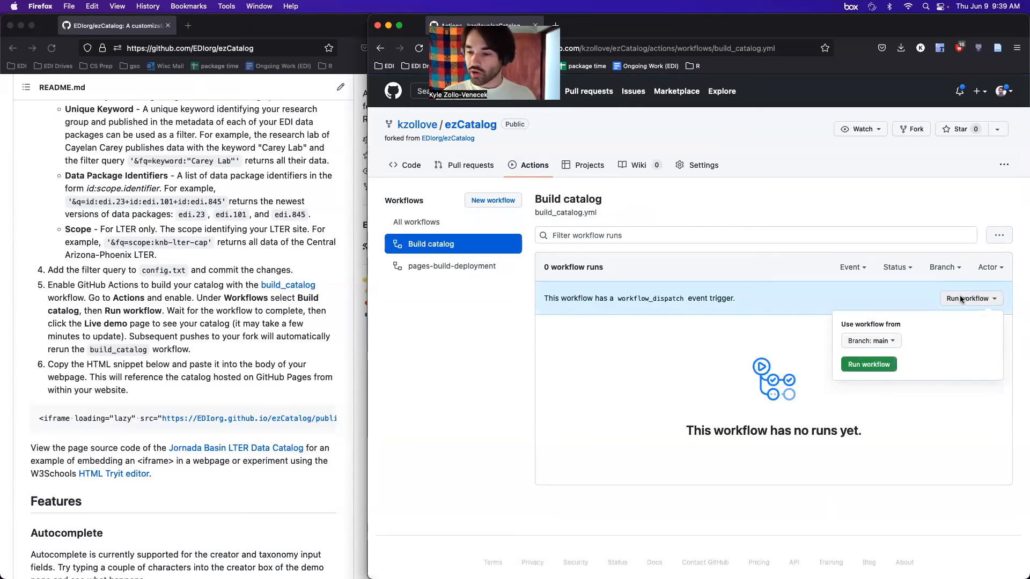
left_click(883, 365)
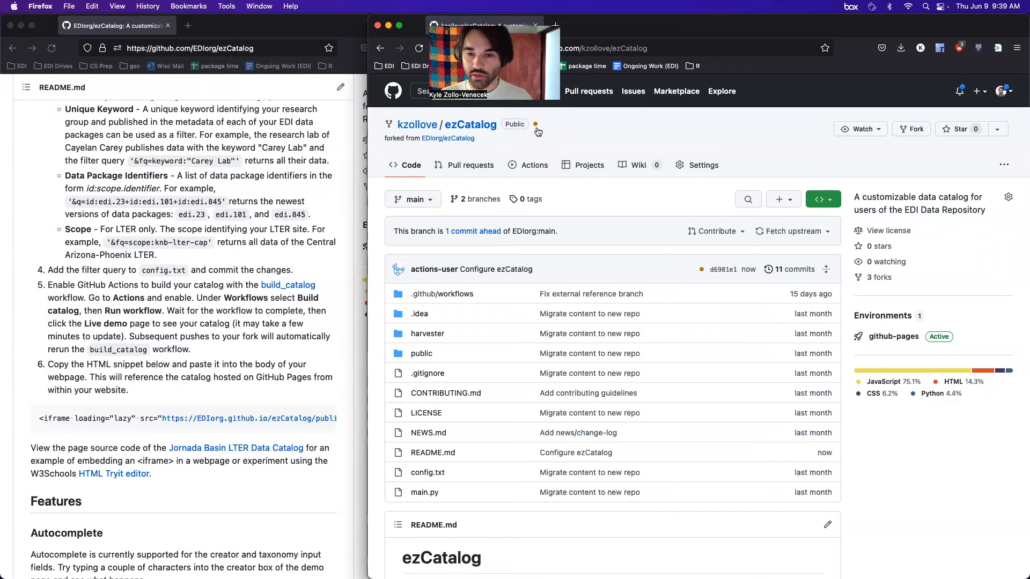
Check the latest commit's build status, view the fork's Live demo catalog and return to the repository's main page
left_click(702, 269)
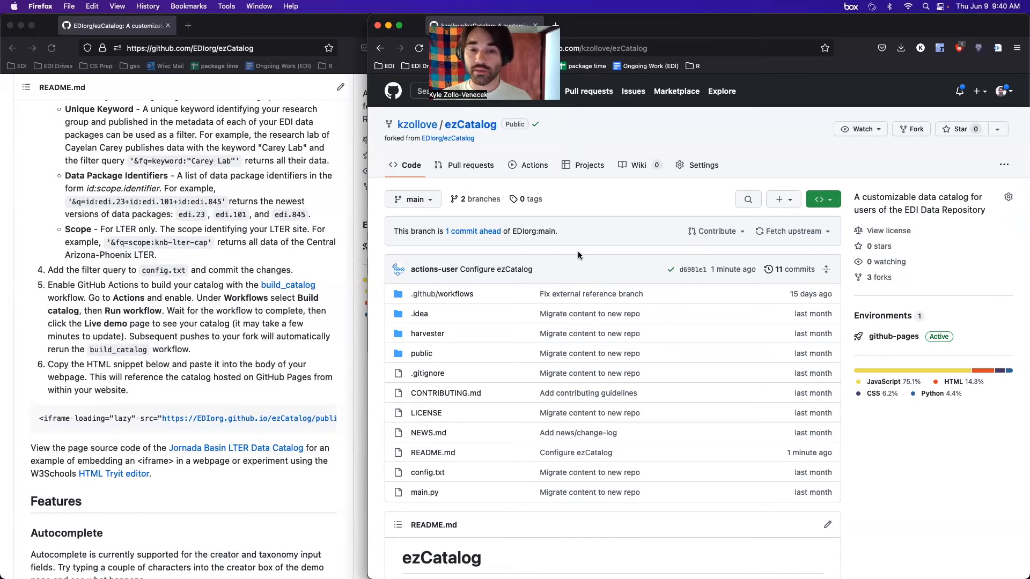
scroll(578, 252, "down", 3)
scroll(578, 254, "down", 2)
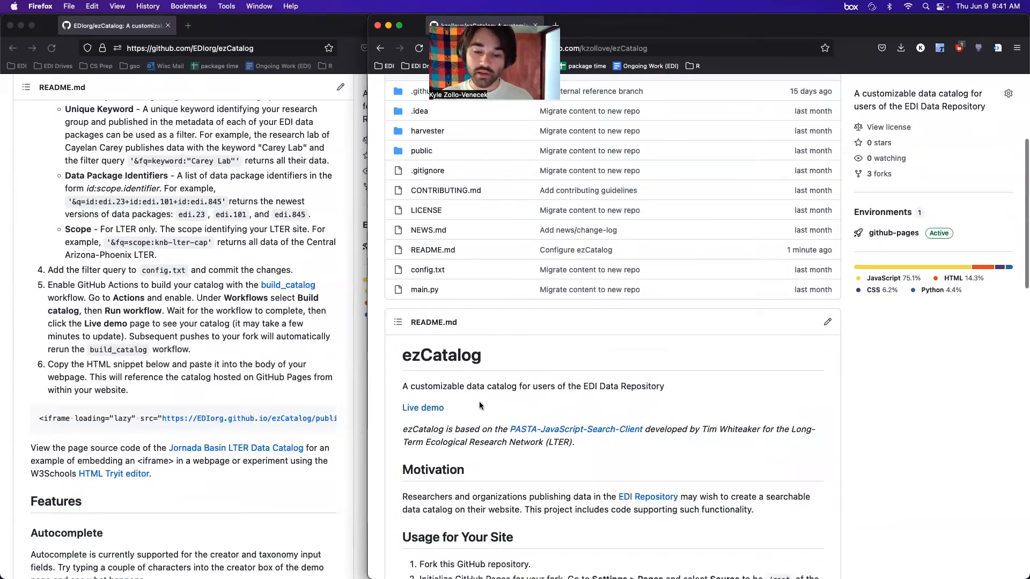
left_click(424, 409)
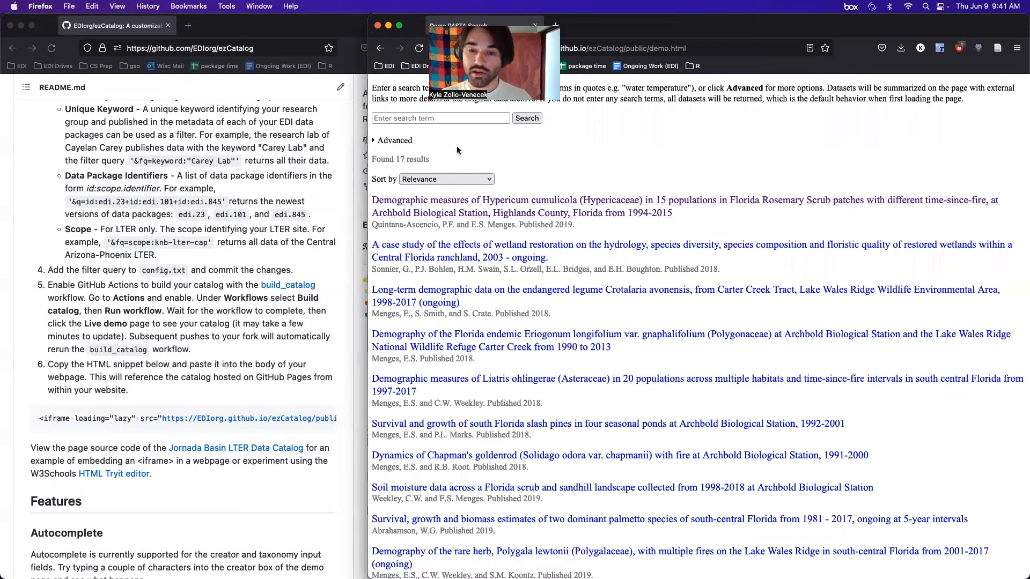
key("super+Left")
scroll(460, 157, "up", 5)
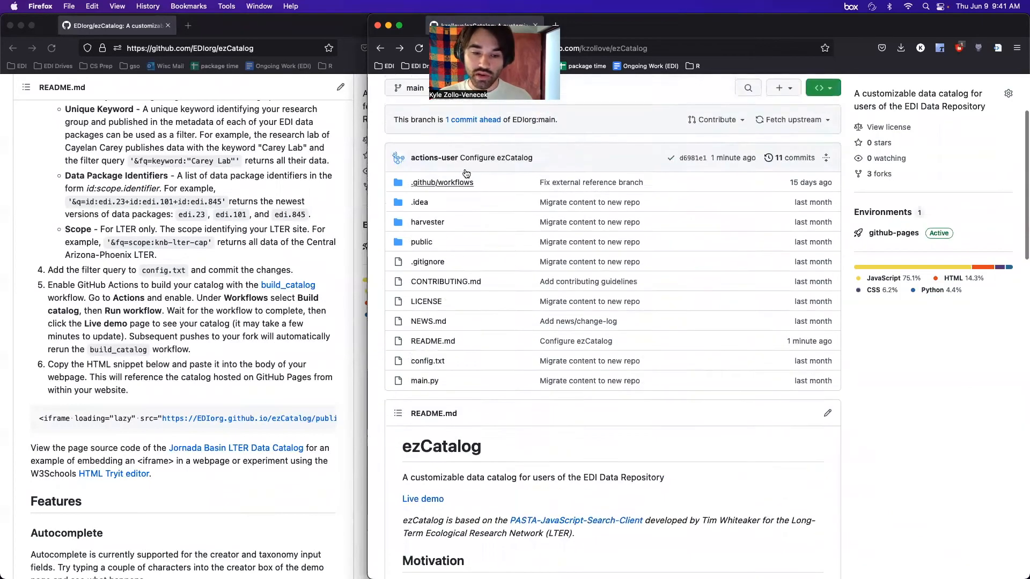
scroll(268, 235, "up", 3)
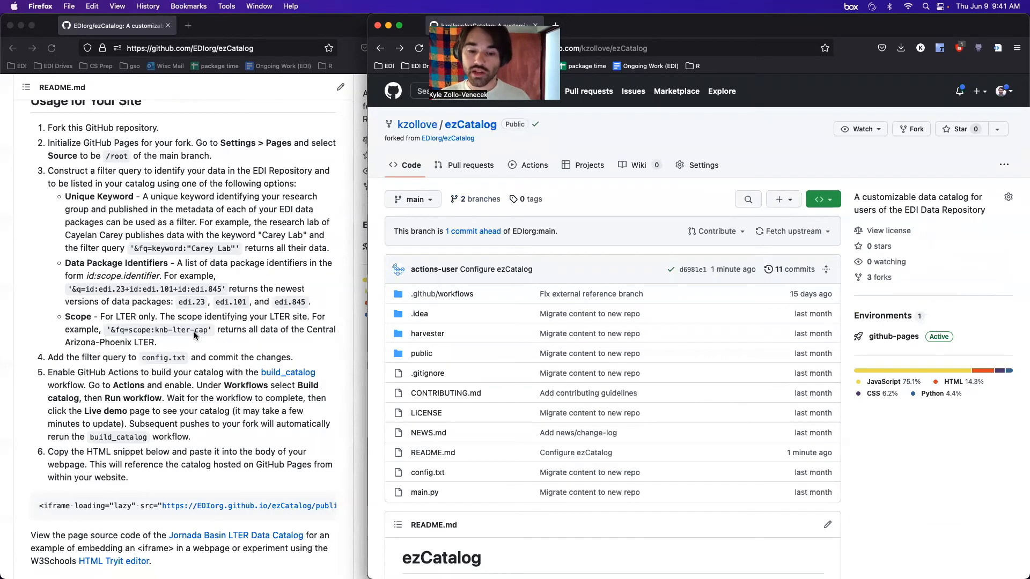
Set the filter in the fork's config.txt to '&fq=scope:"knb-lter-luq"' and the limit to 50, and commit directly to the main branch
scroll(477, 327, "down", 2)
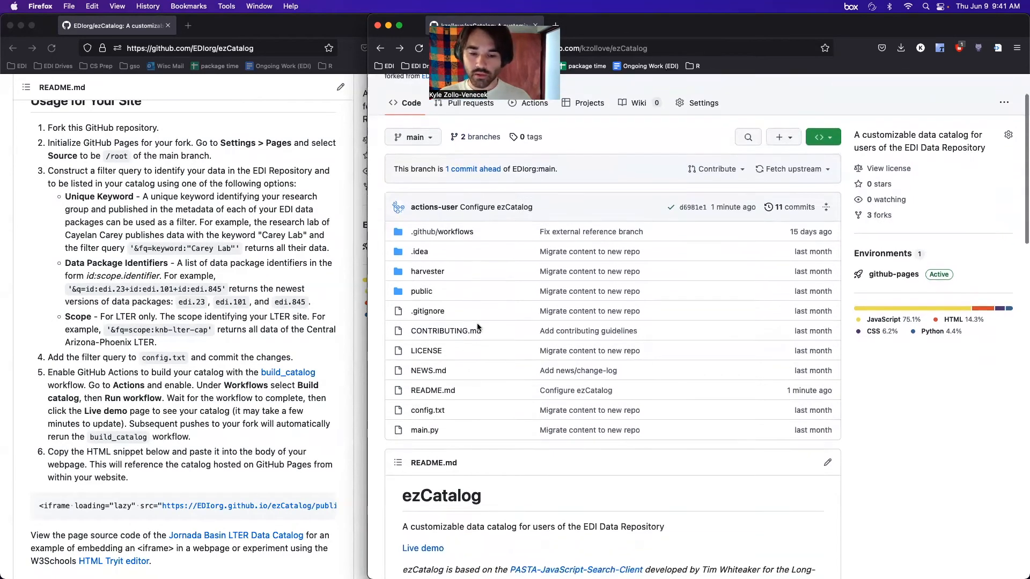
left_click(427, 410)
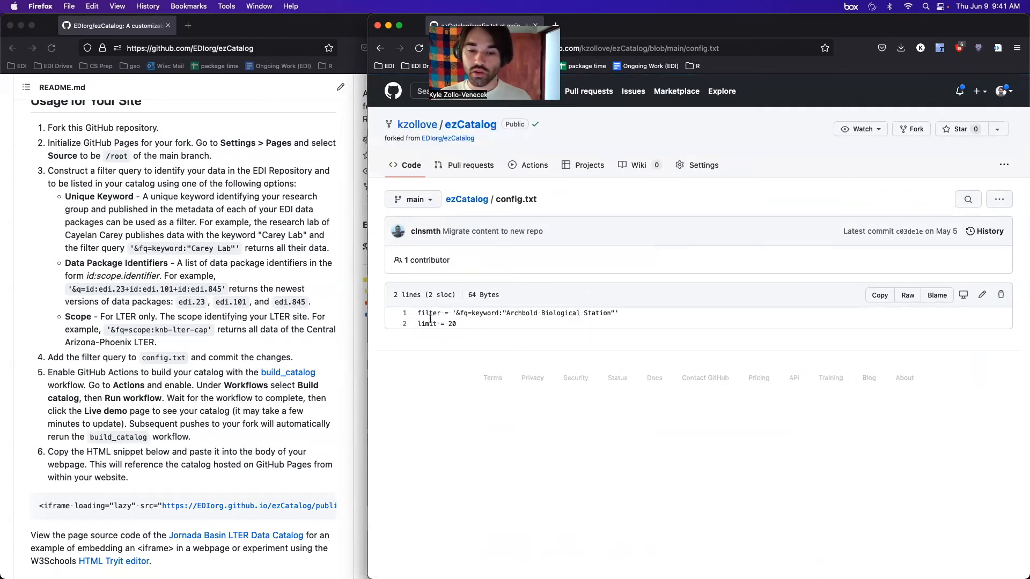
left_click(981, 296)
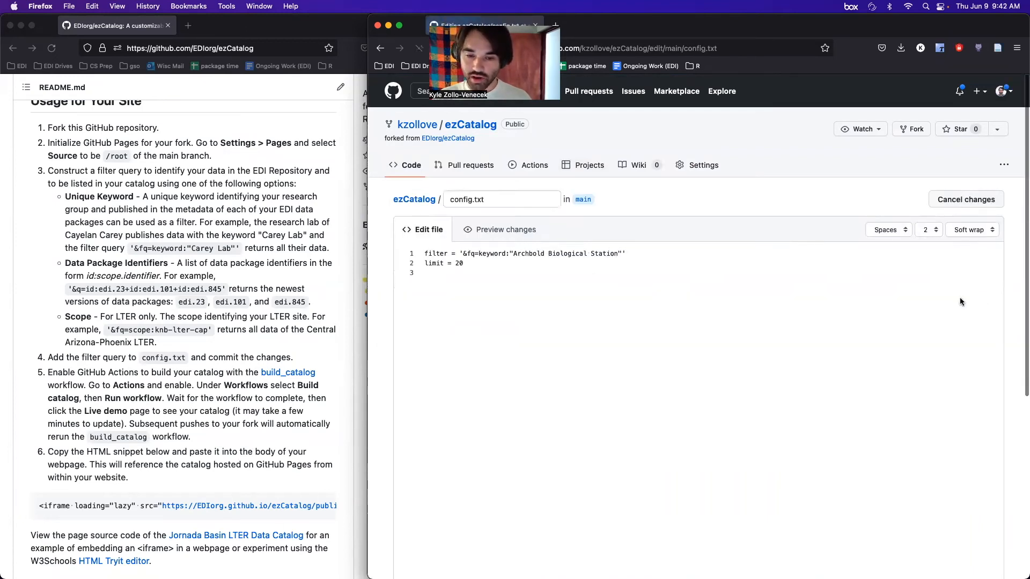
double_click(494, 255)
type("scope")
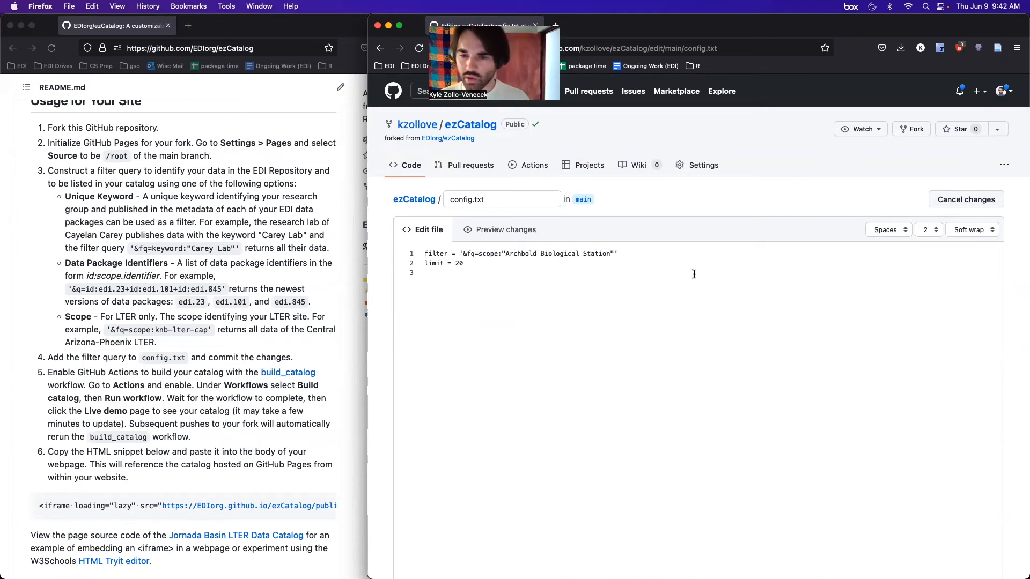
left_click(609, 255, "shift")
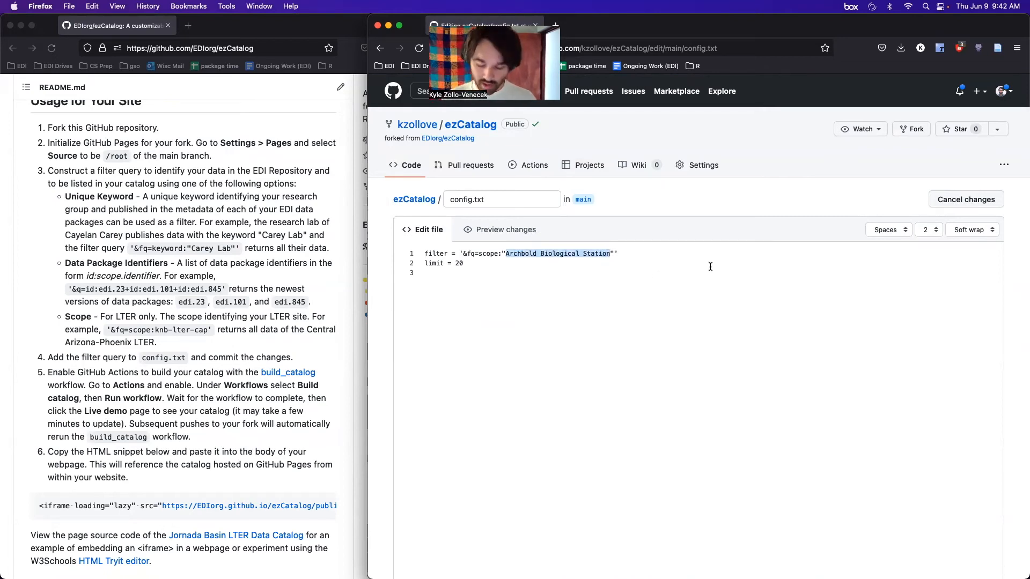
type("knb-")
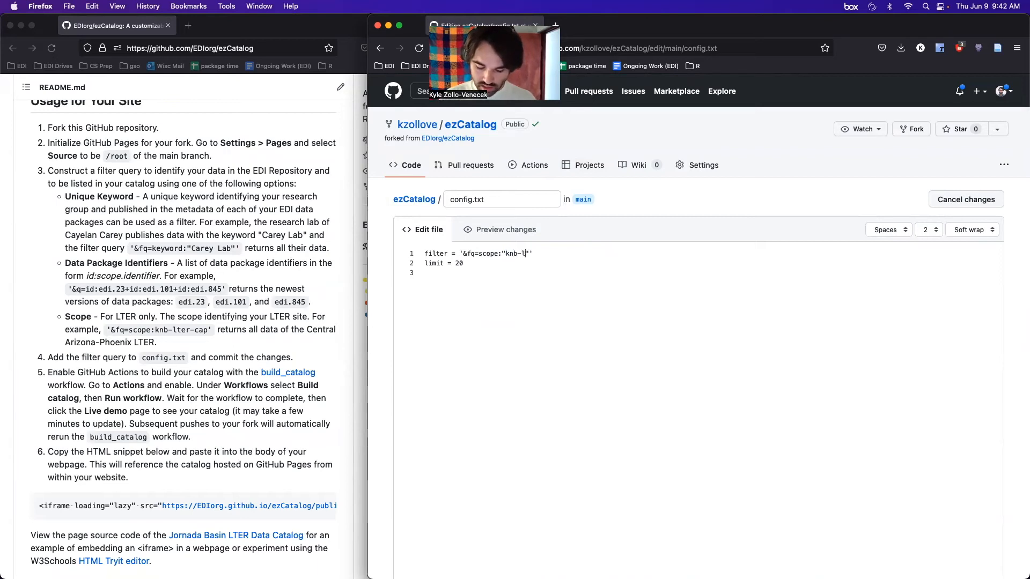
type("luq")
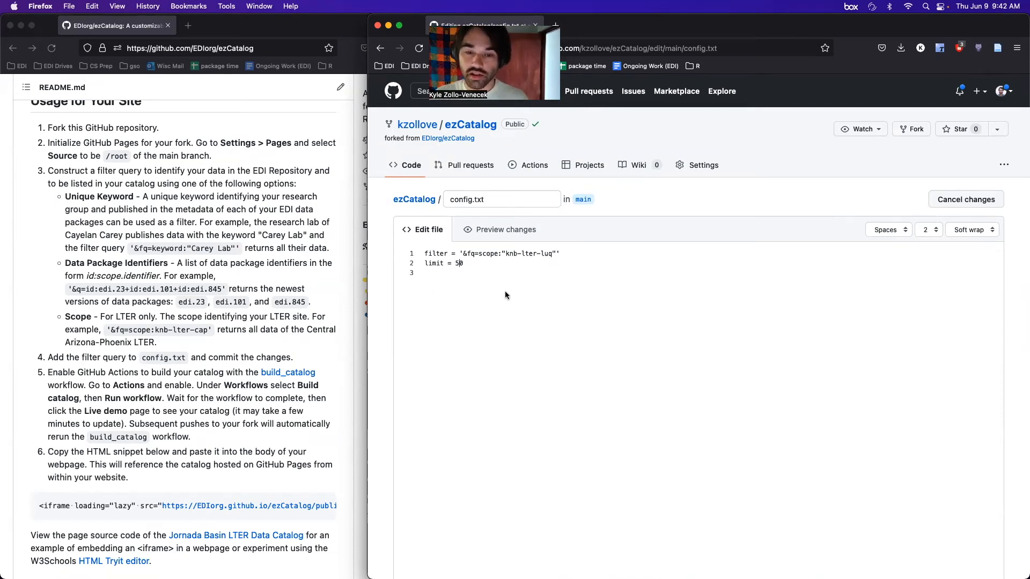
scroll(504, 291, "down", 10)
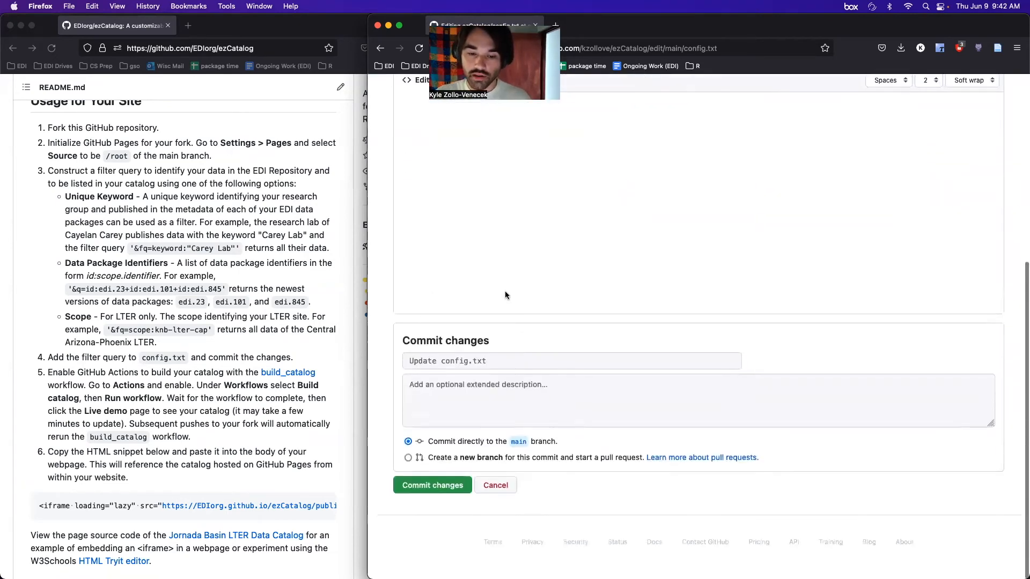
left_click(430, 493)
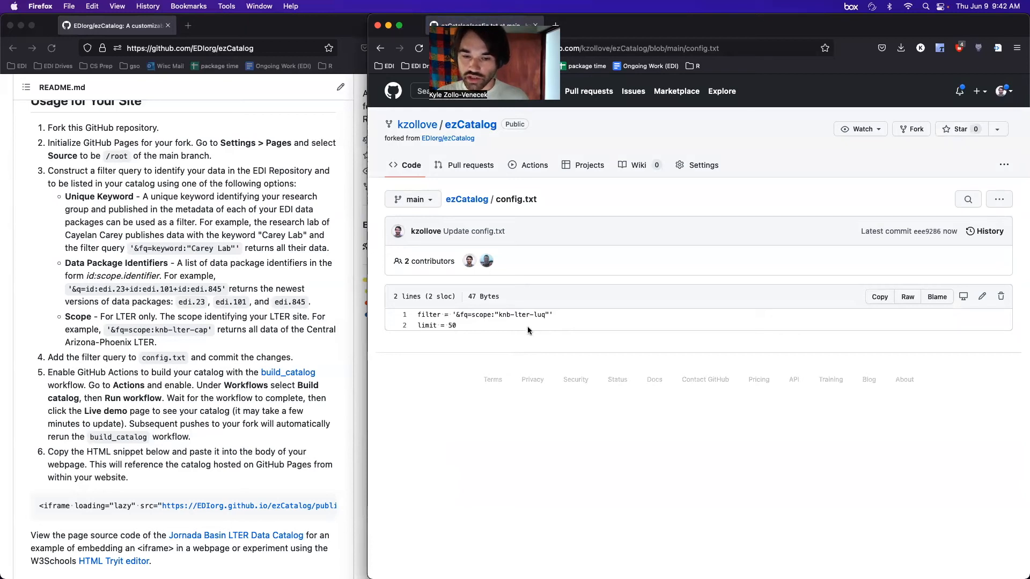
Return to the fork's main page and check the build status of the config.txt commit
left_click(468, 125)
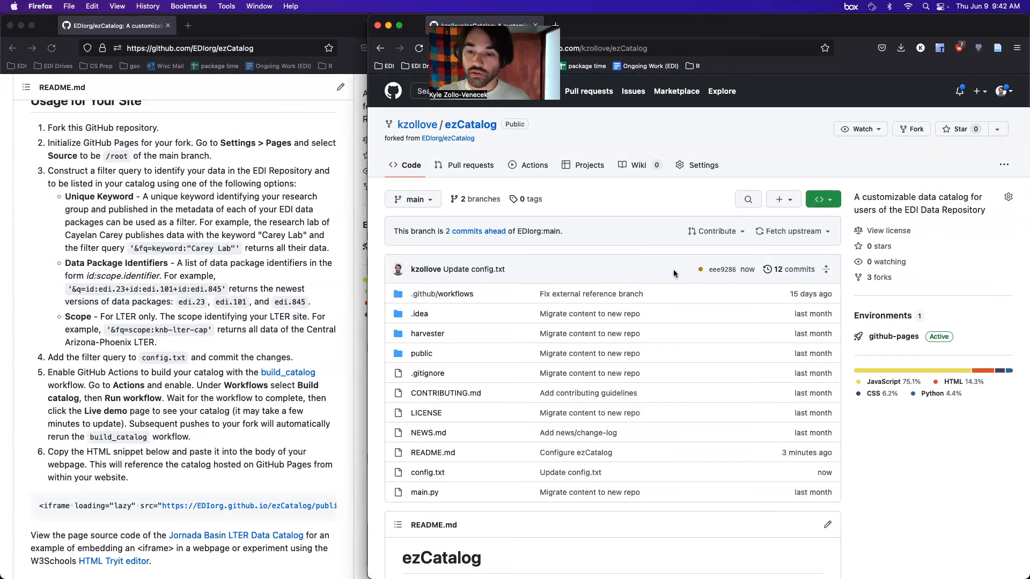
mouse_move(701, 272)
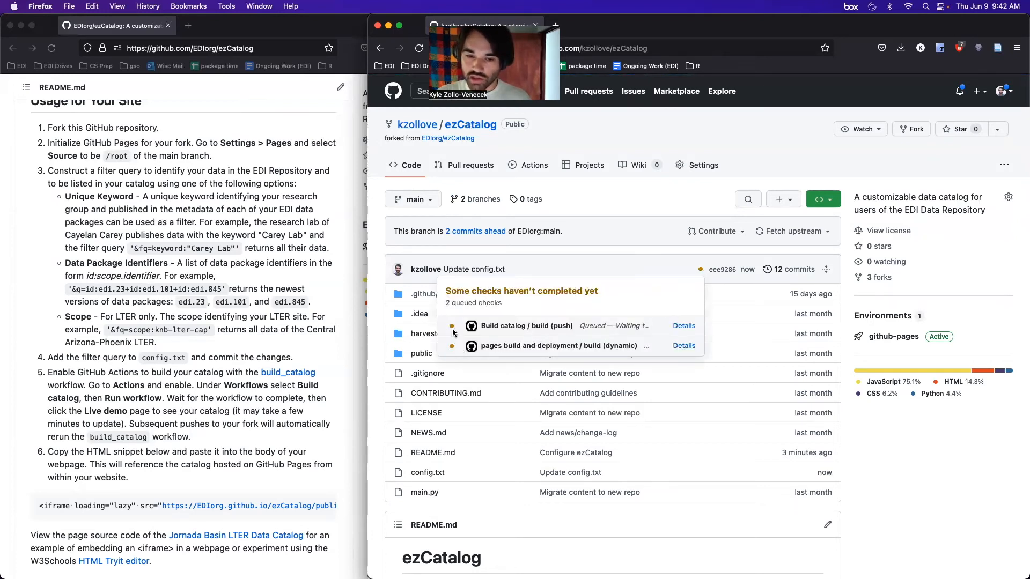
left_click(645, 251)
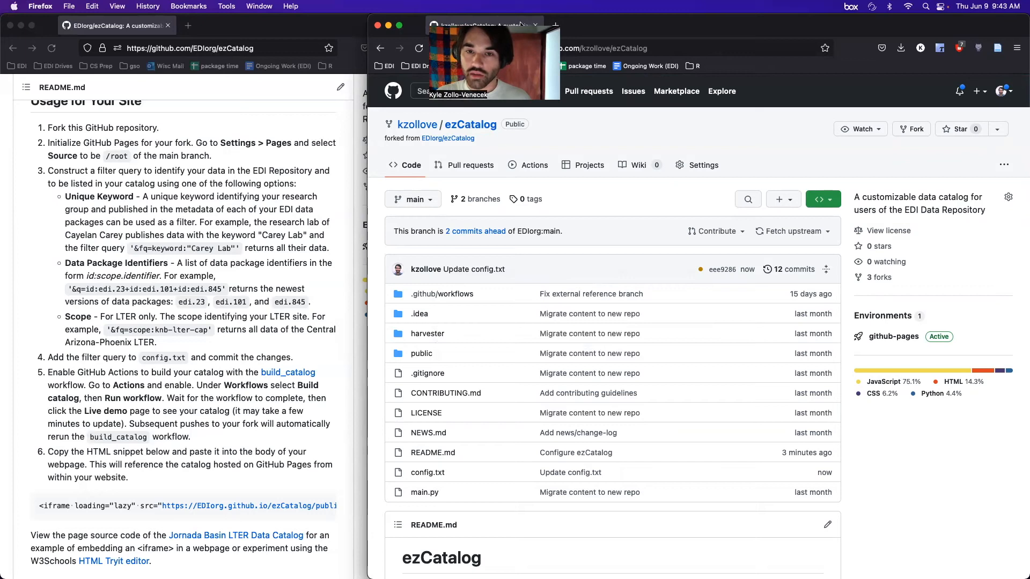
Open the EDI Data Portal in a new browser tab and go to its Advanced Search page
left_click(556, 25)
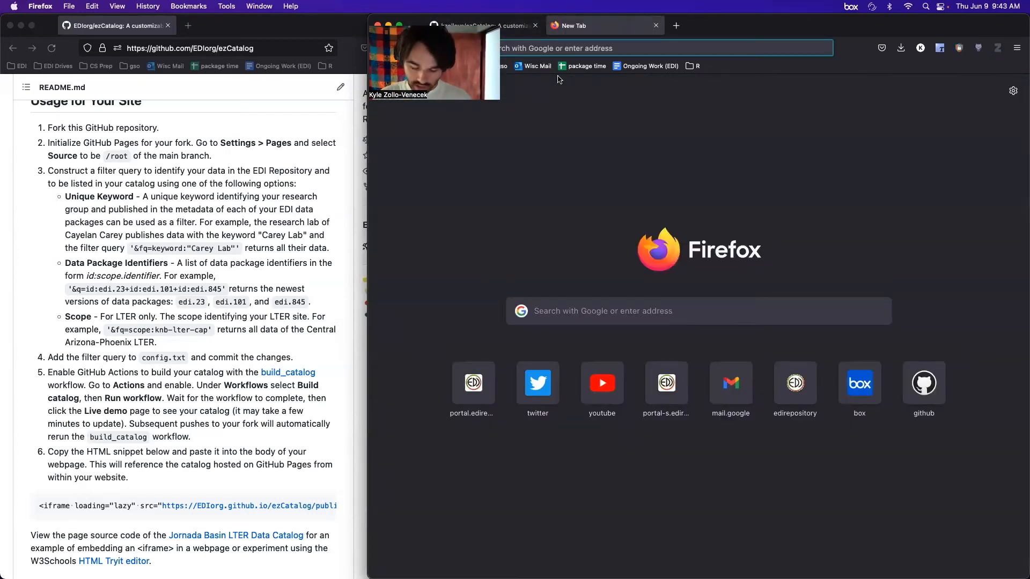
type("port")
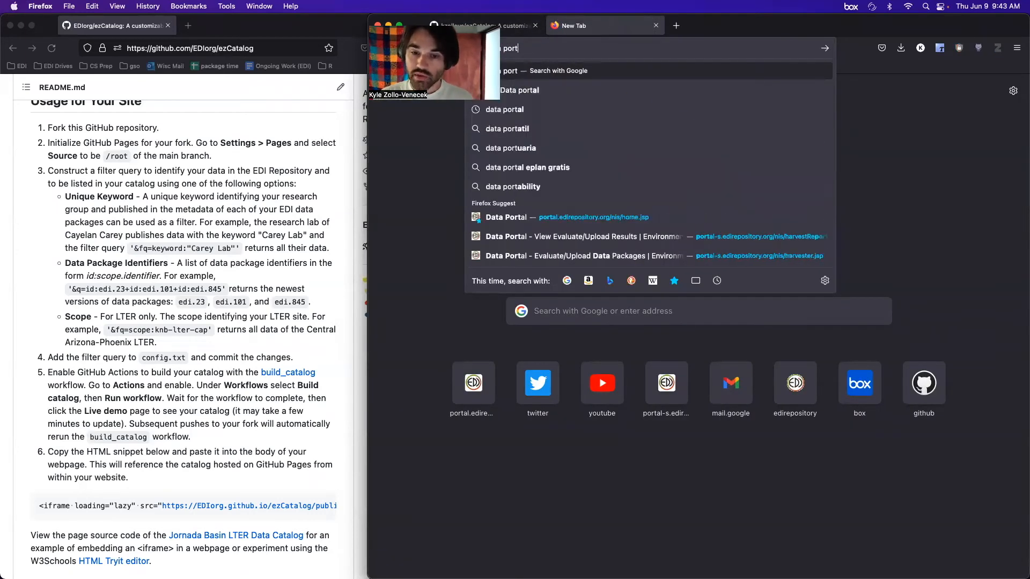
left_click(542, 214)
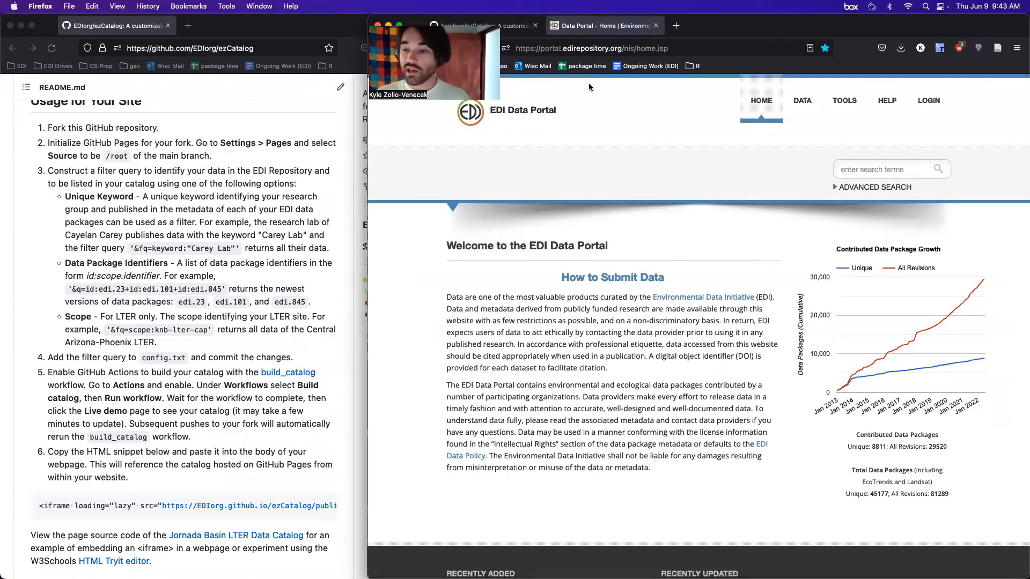
left_click(845, 189)
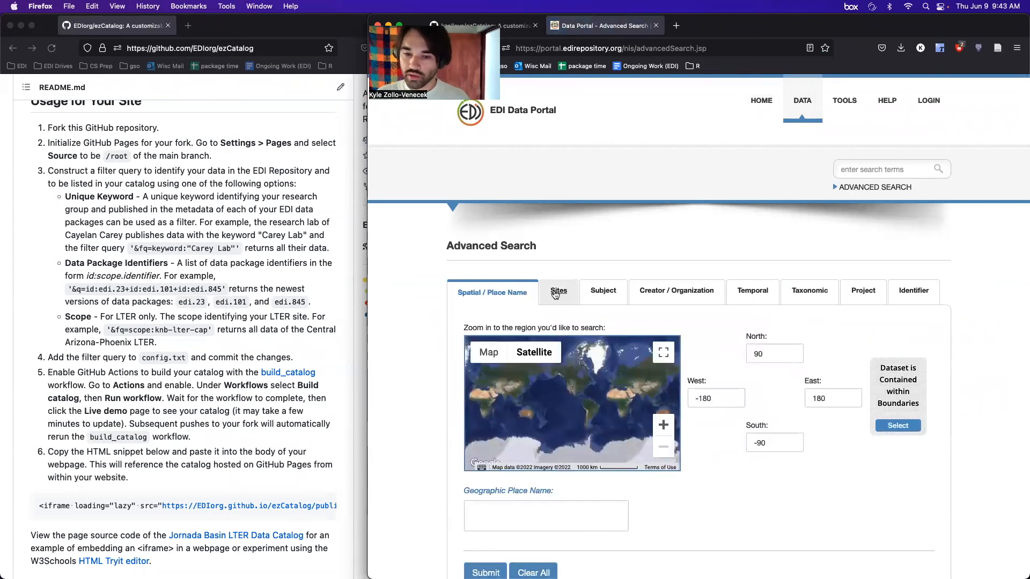
Search the data portal by site for Luquillo LTER and review the matching data packages
left_click(556, 293)
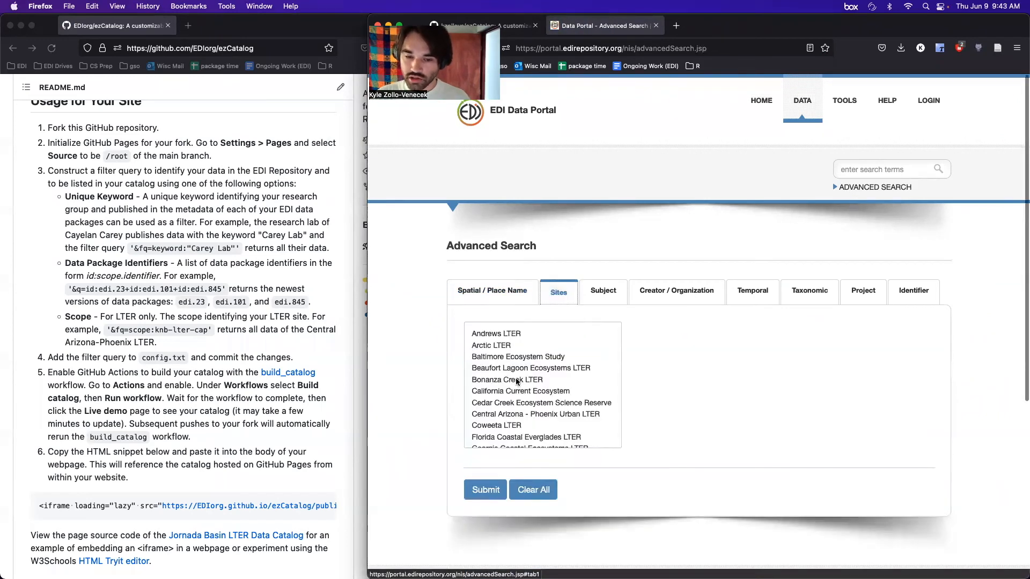
scroll(516, 382, "down", 5)
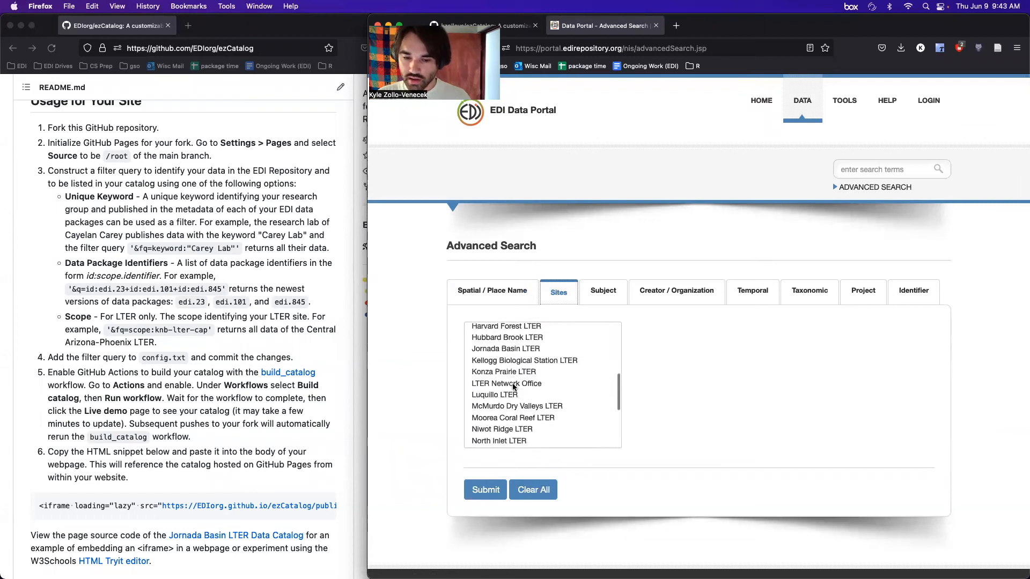
left_click(506, 396)
left_click(476, 487)
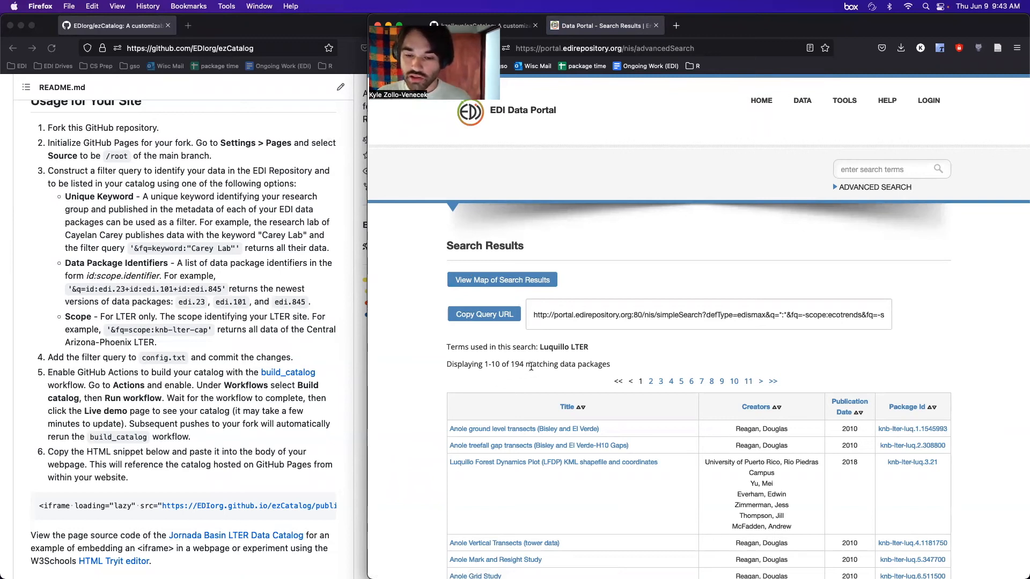
scroll(560, 368, "down", 2)
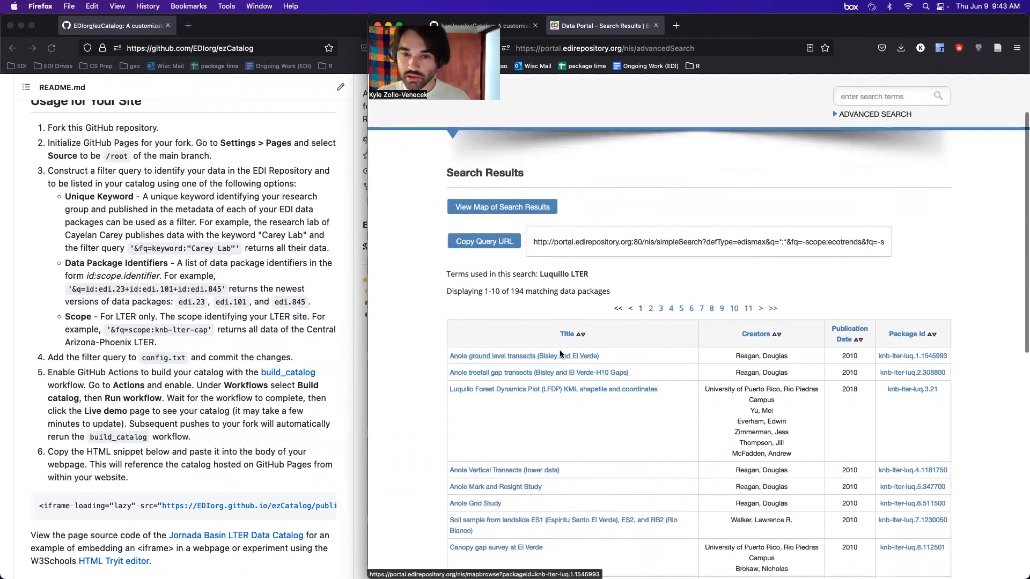
scroll(558, 354, "up", 1)
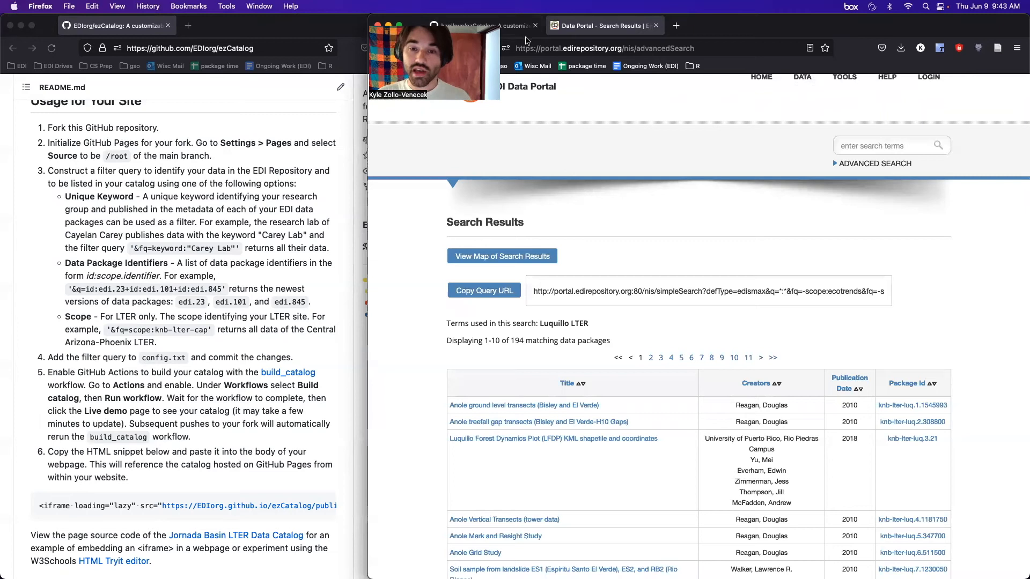
Return to the fork, recheck the build status and open its Live demo catalog, reloading it to load the current build
left_click(507, 27)
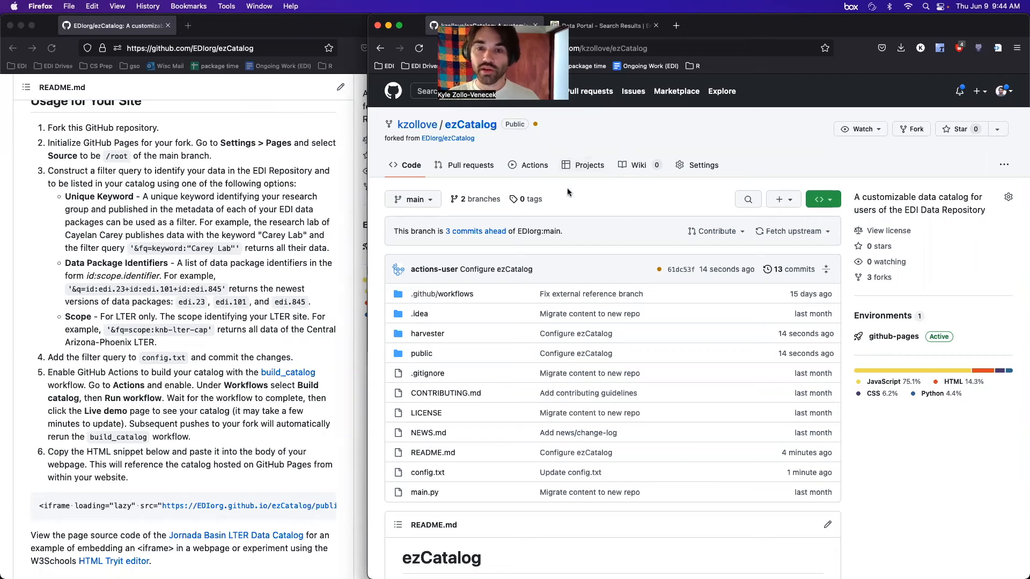
key("super+r")
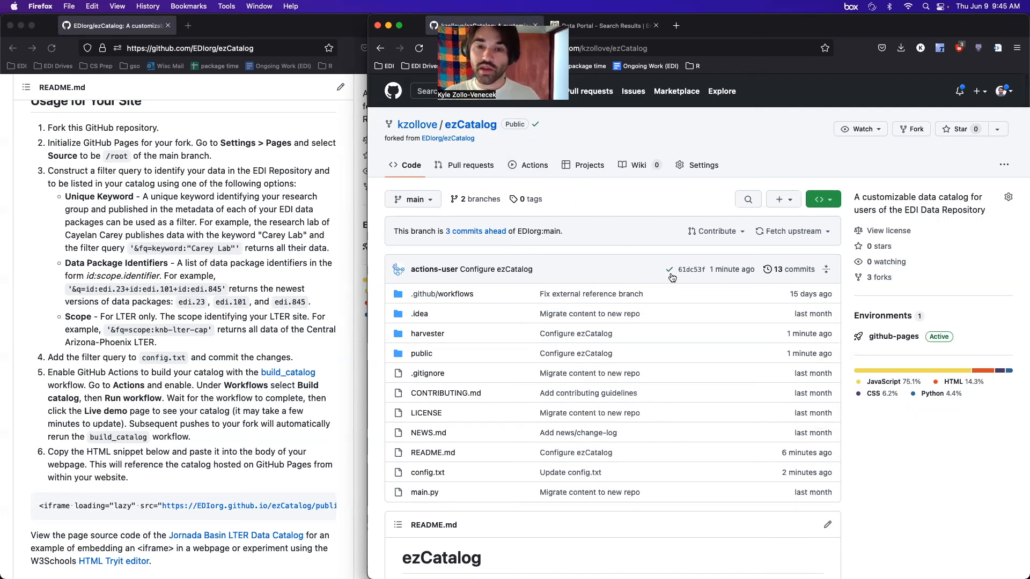
scroll(578, 263, "down", 3)
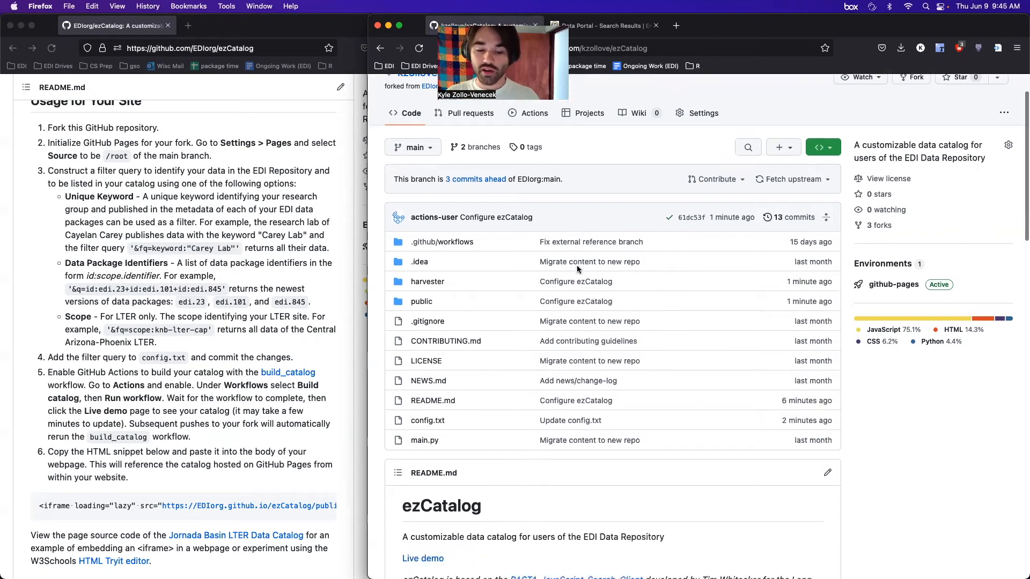
scroll(577, 265, "down", 1)
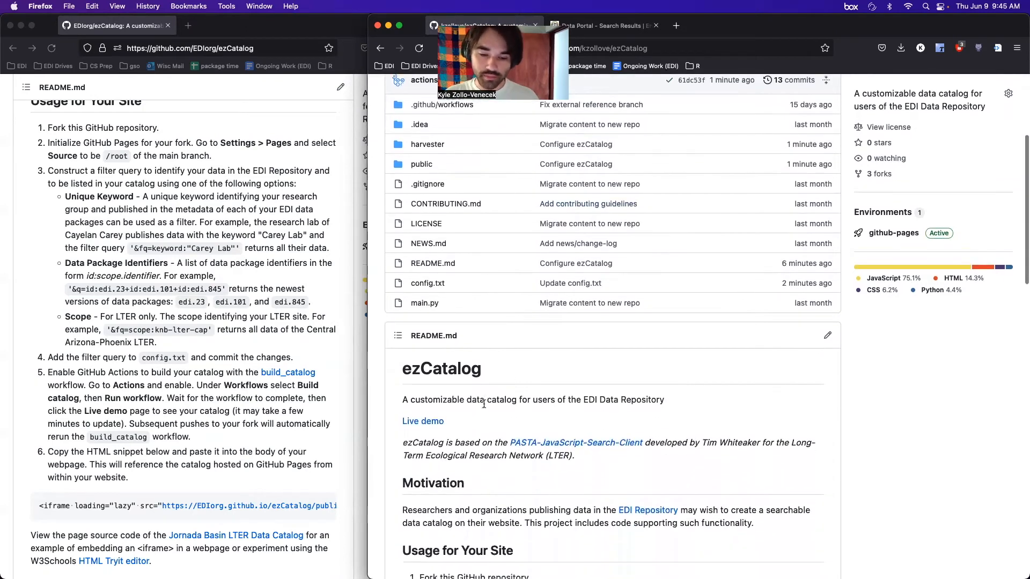
left_click(423, 426)
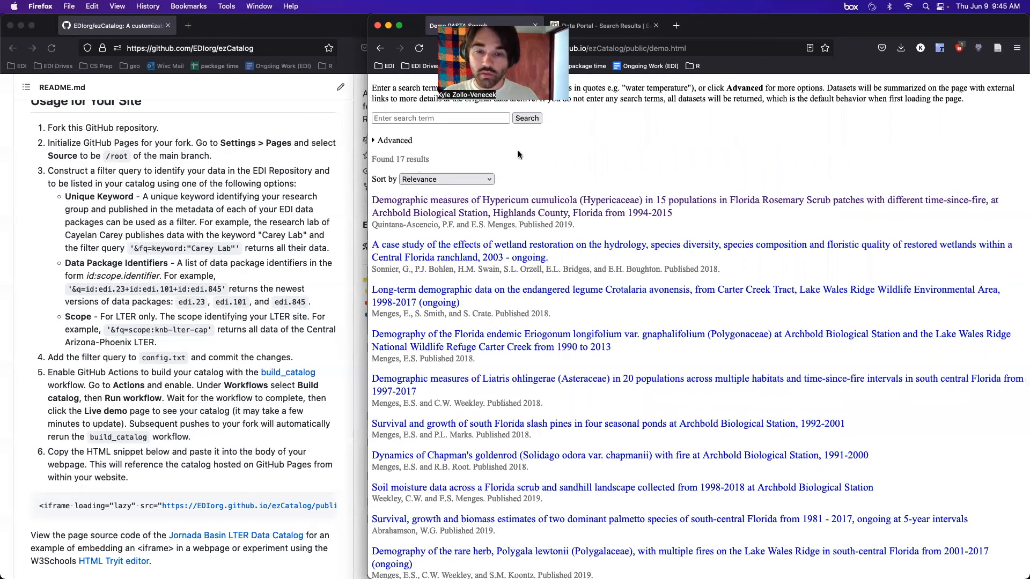
key("super+r")
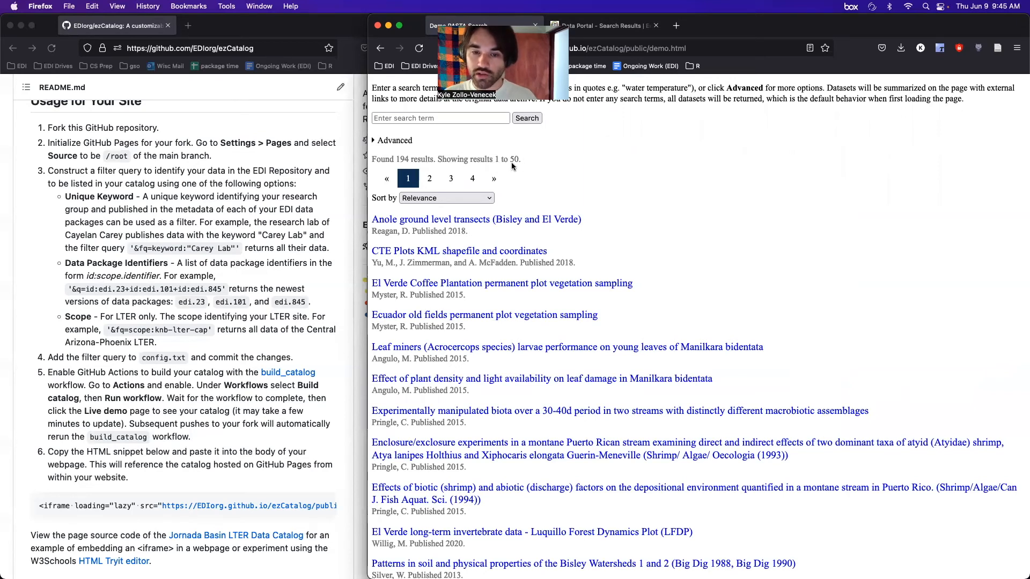
Look through the first page of catalog results and open page 2
scroll(477, 241, "down", 15)
scroll(475, 246, "down", 5)
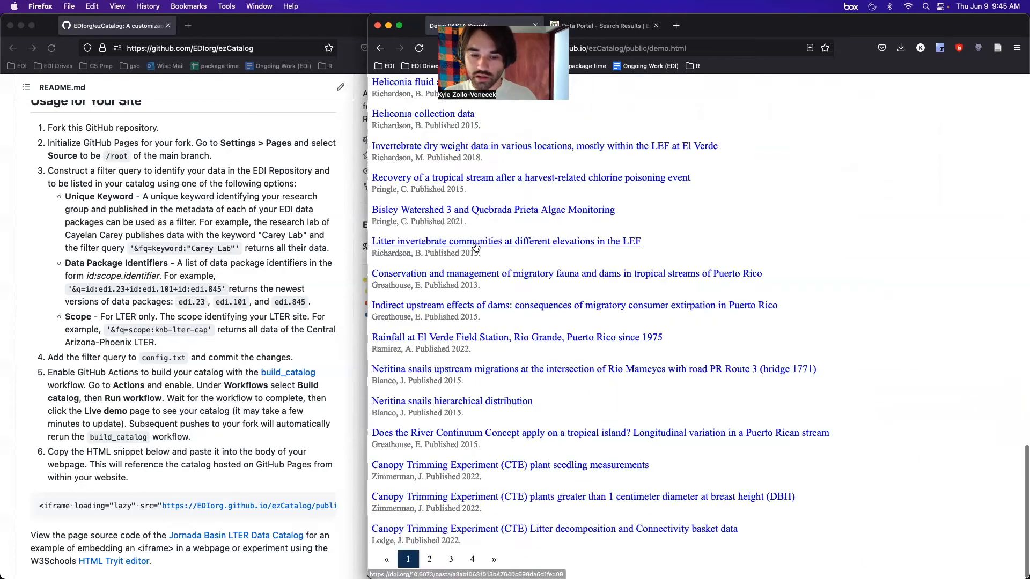
scroll(475, 246, "up", 8)
scroll(474, 246, "up", 10)
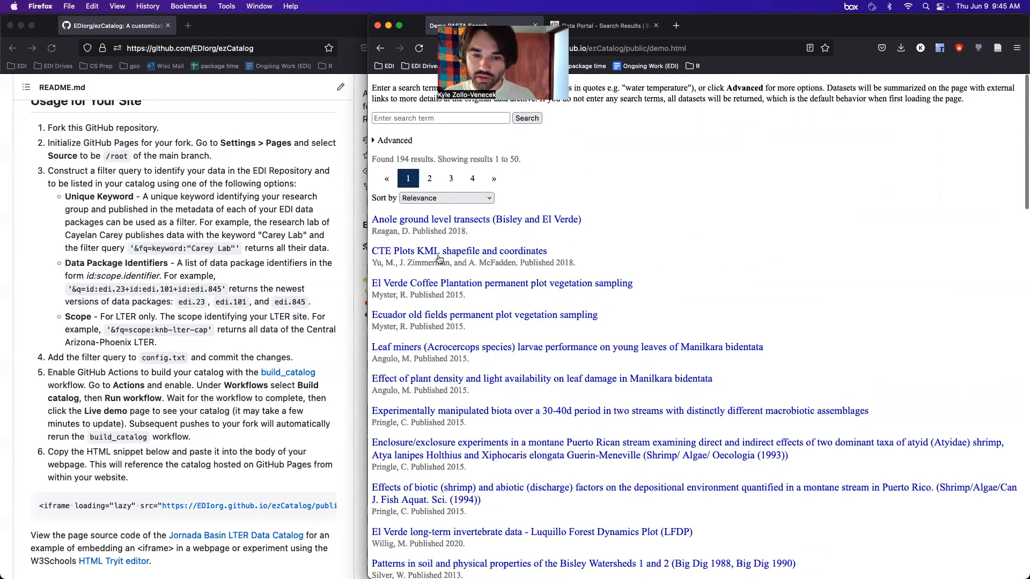
left_click(432, 180)
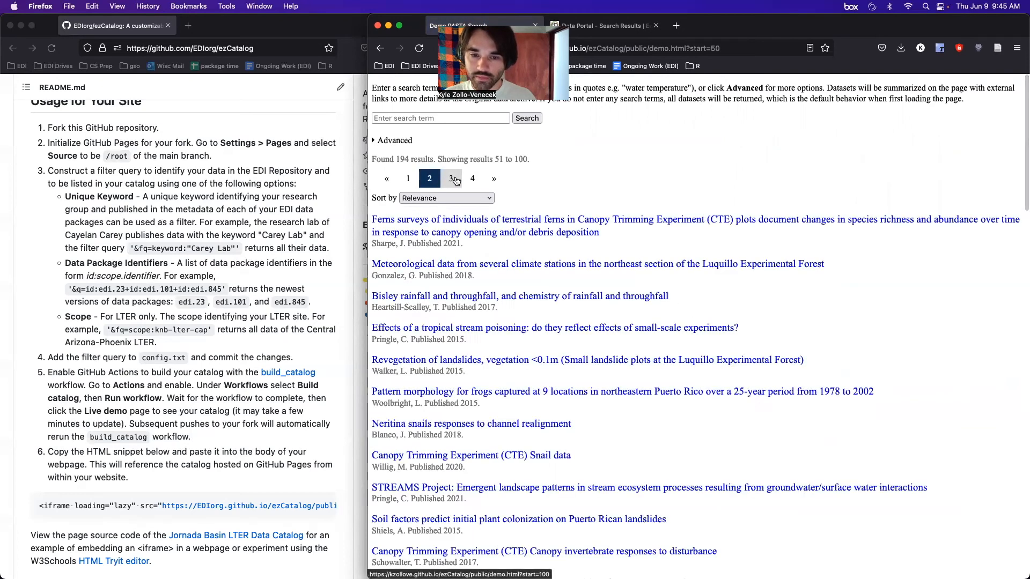
Close the data portal tab and go back from the catalog to the fork's repository page
left_click(654, 25)
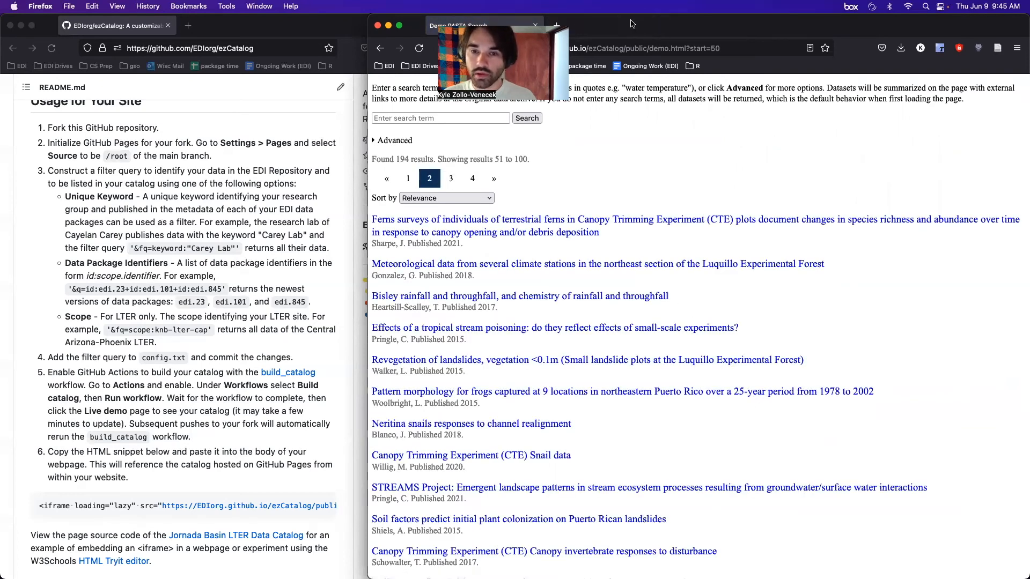
key("super+Left")
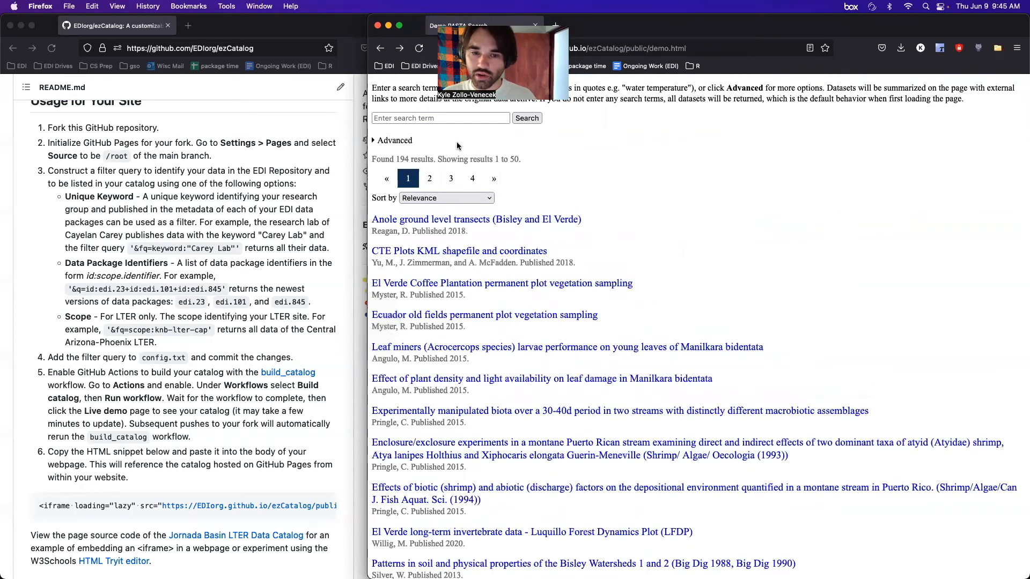
key("super+Left")
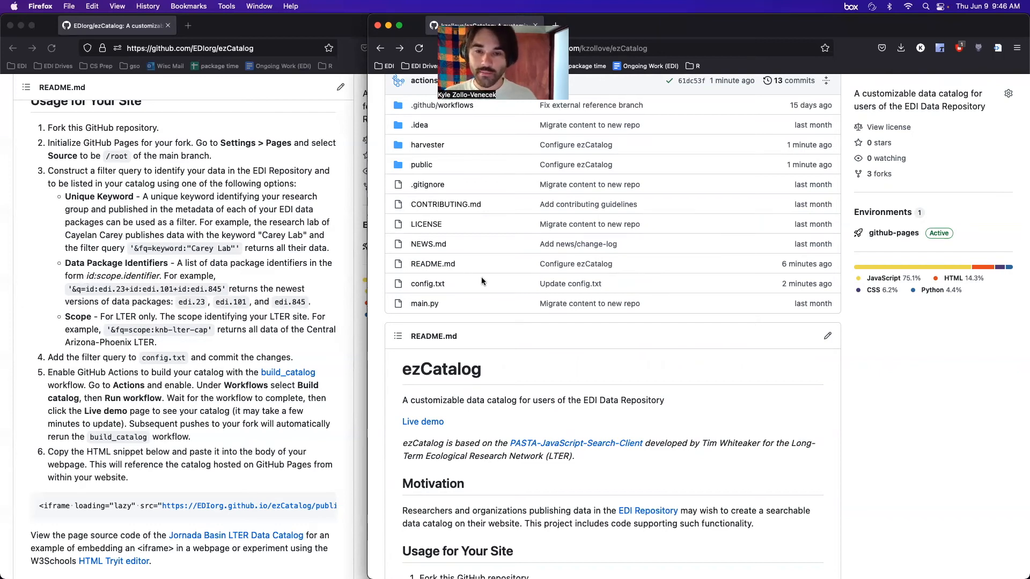
Set the filter in the fork's config.txt to '&q=id:edi.110+id:edi.120+id:edi.130' and commit directly to the main branch
left_click(435, 286)
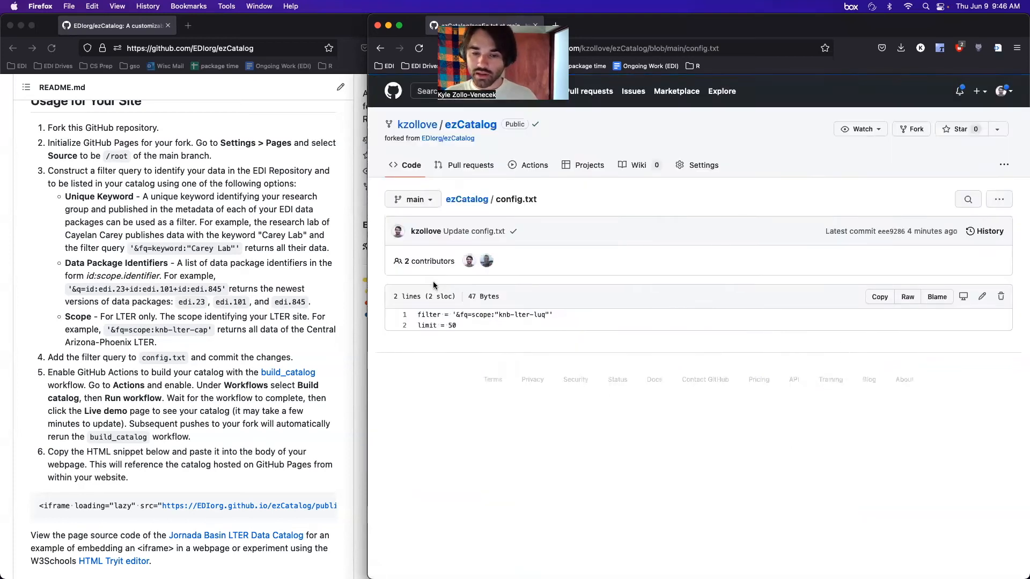
left_click(982, 296)
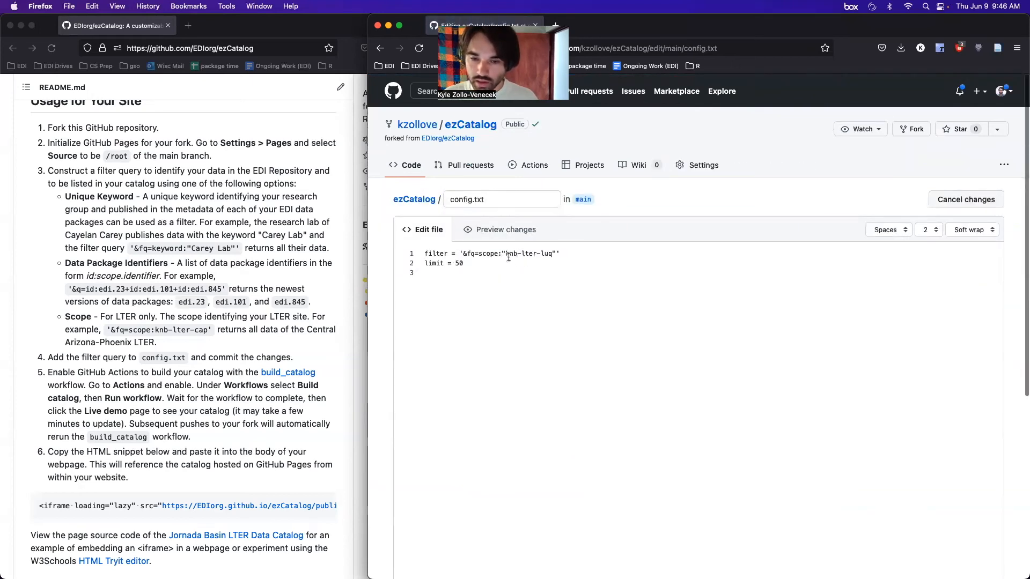
left_click(470, 253)
key("BackSpace")
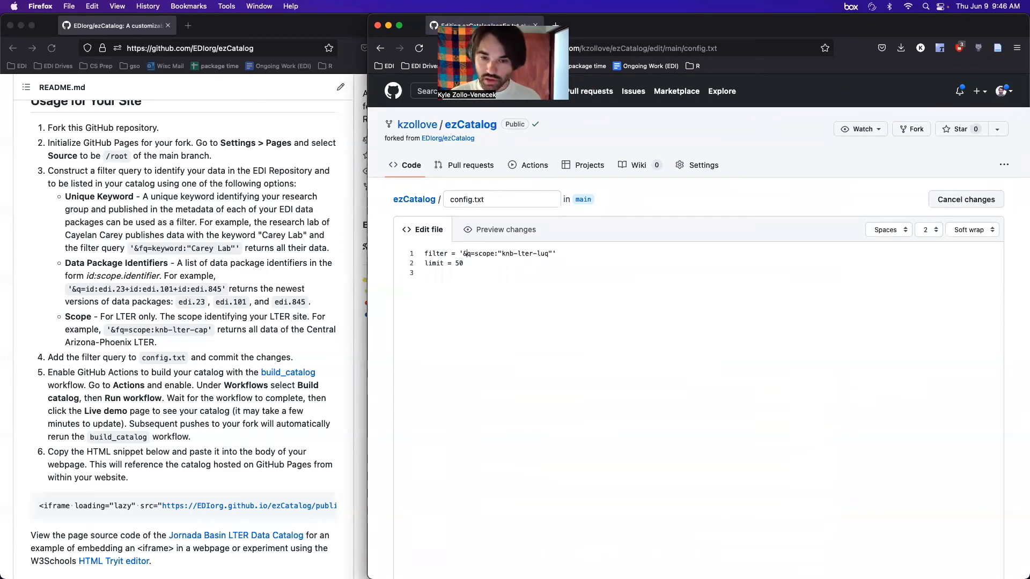
double_click(483, 253)
type("id")
left_click_drag(486, 253, 539, 250)
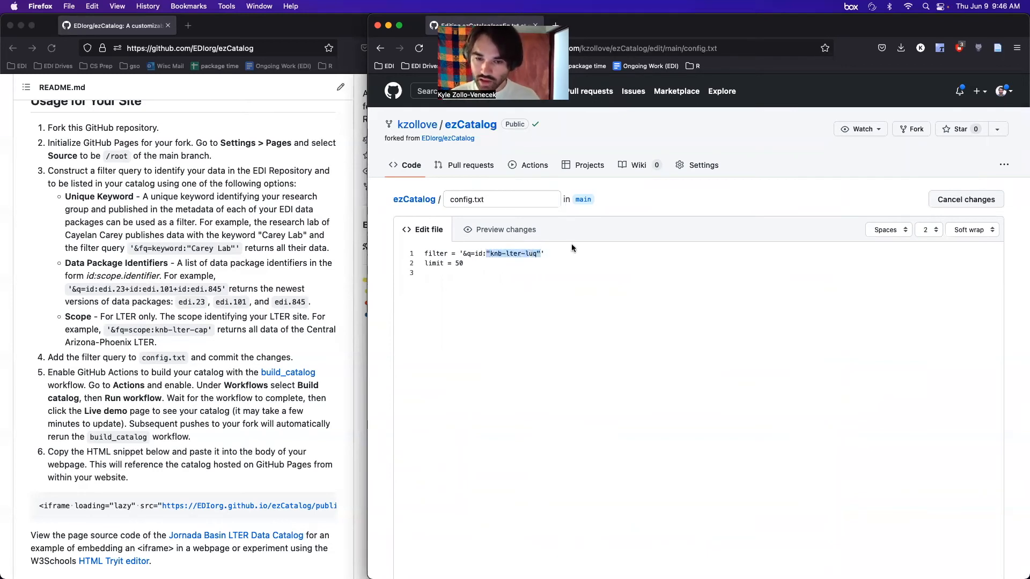
key("BackSpace")
type("edi.120+id:edi.130")
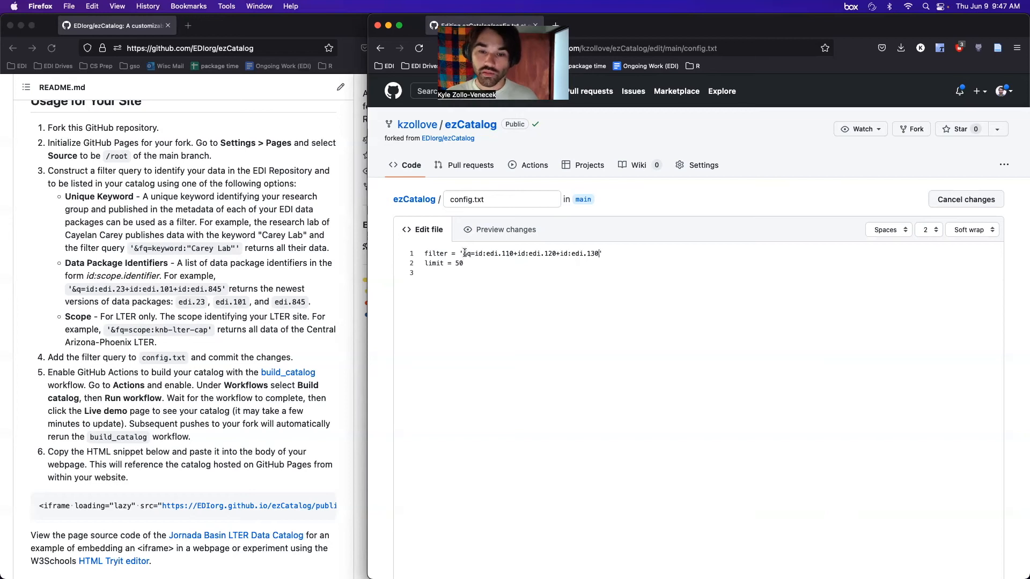
scroll(475, 258, "down", 8)
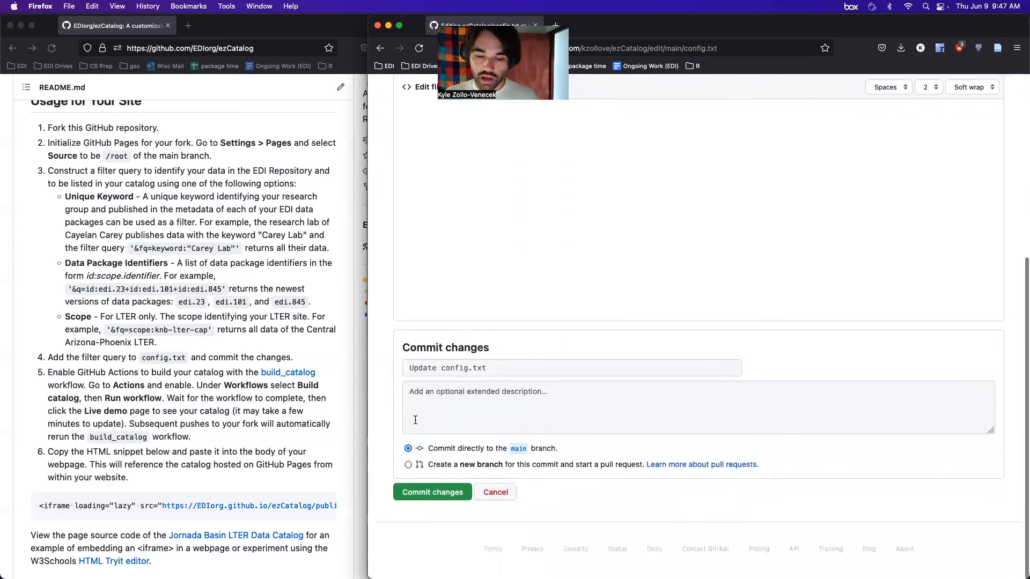
left_click(432, 499)
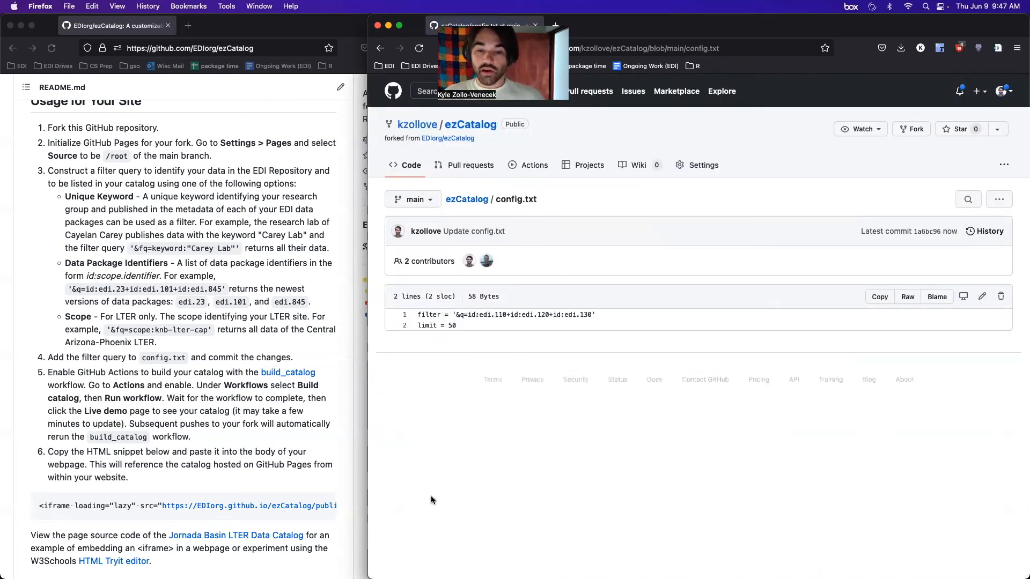
Open the fork's main page, inspect the latest commit's checks and refresh the page to update the build status
left_click(463, 125)
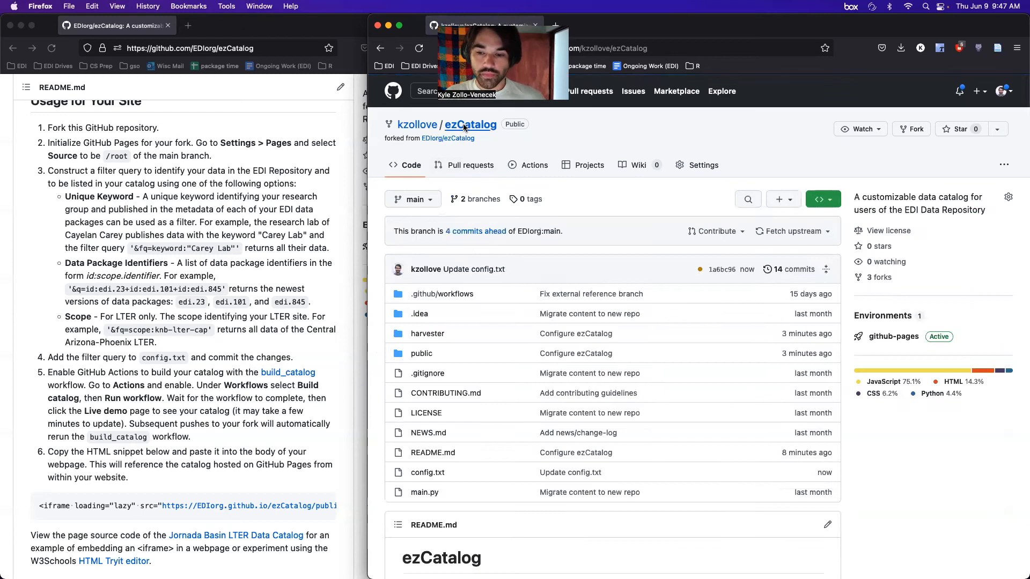
left_click(700, 270)
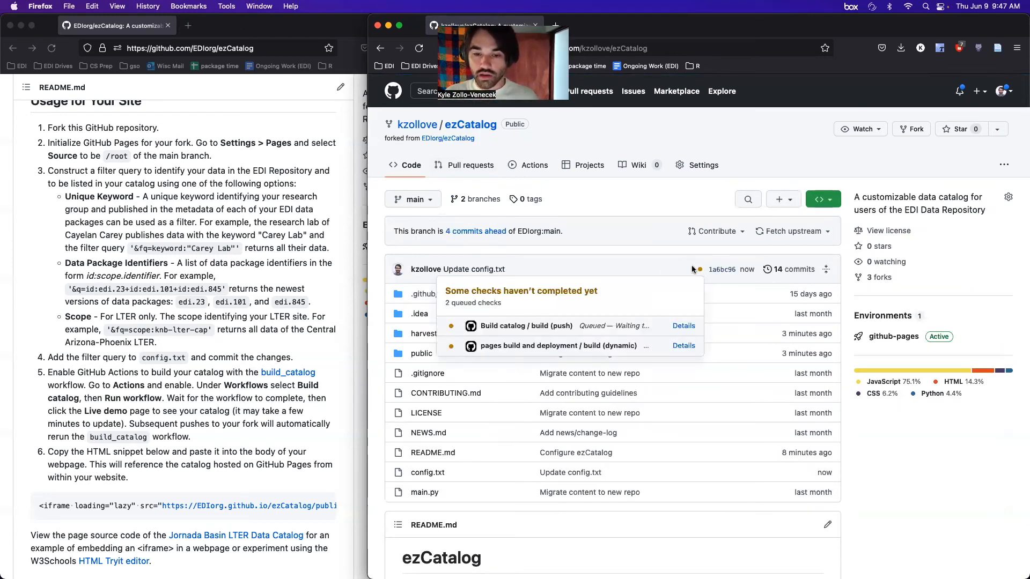
left_click(661, 263)
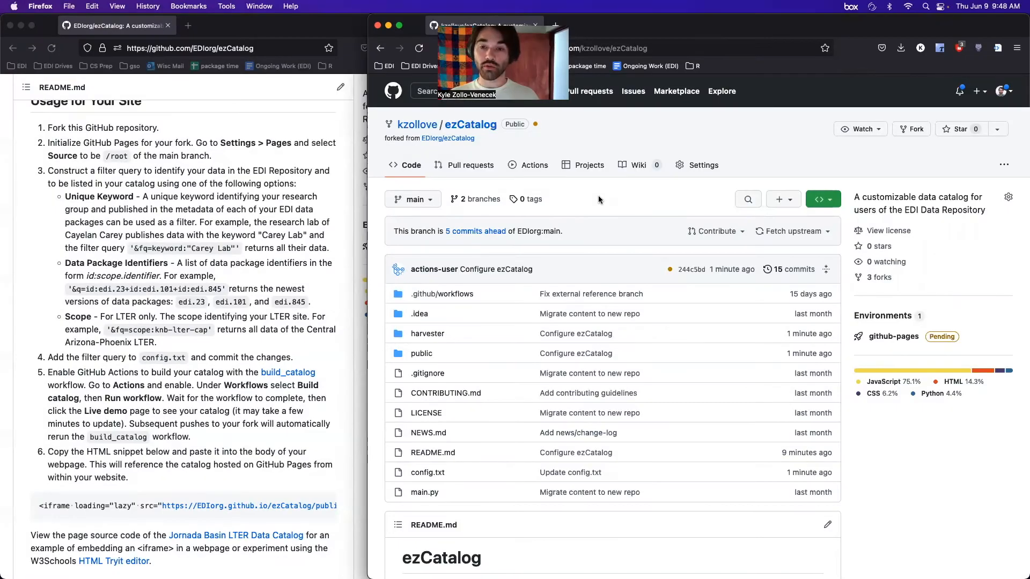
key("super+r")
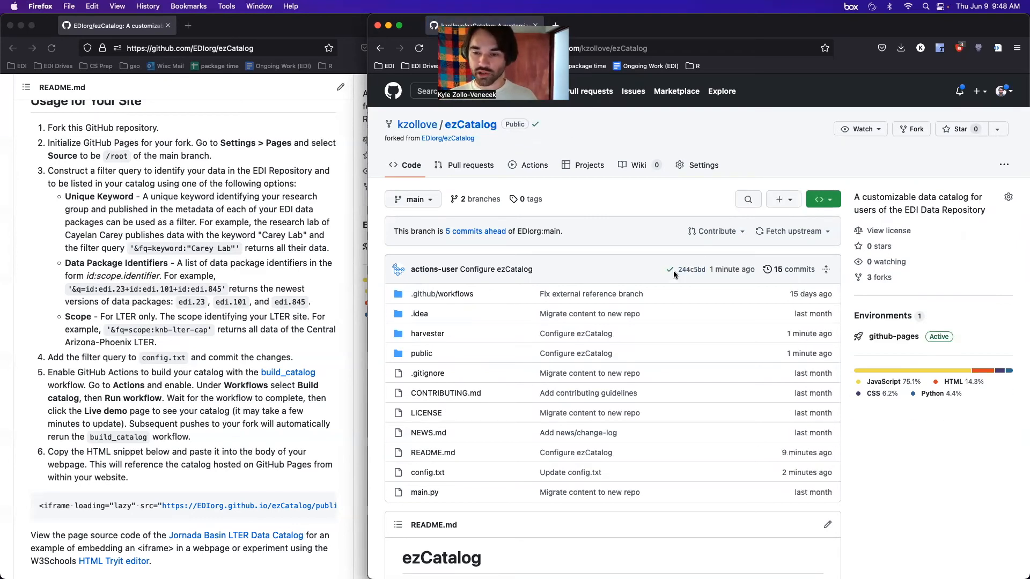
Open the Live demo catalog from the fork's README and reload it to view the data packages selected by identifier
scroll(567, 238, "down", 3)
scroll(568, 239, "down", 5)
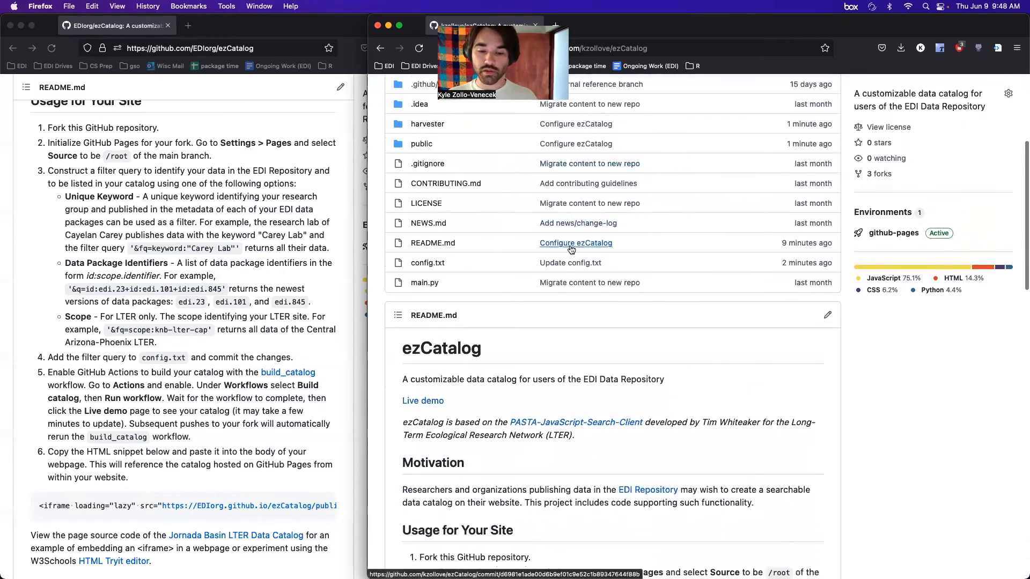
left_click(432, 310)
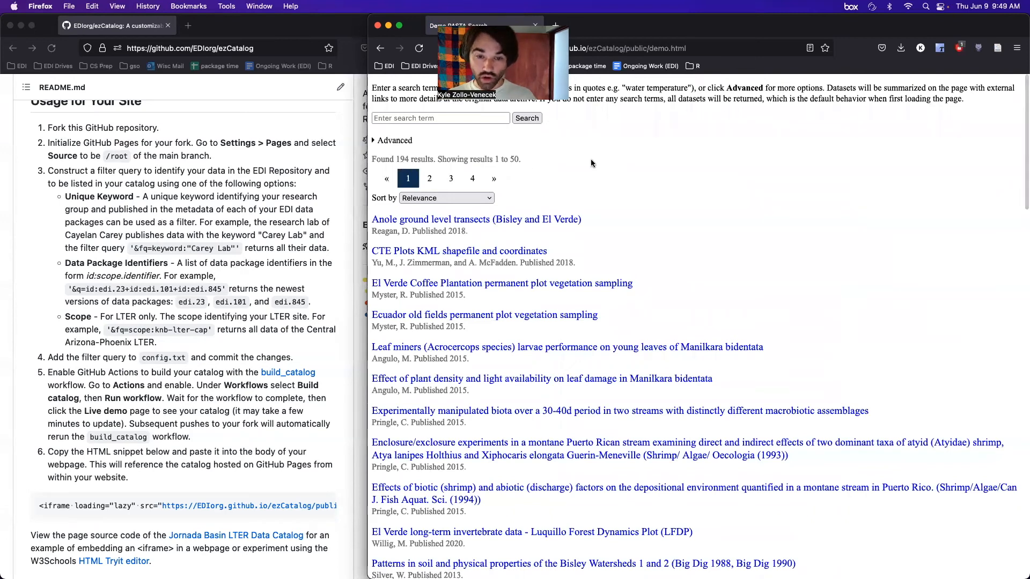
key("super+r")
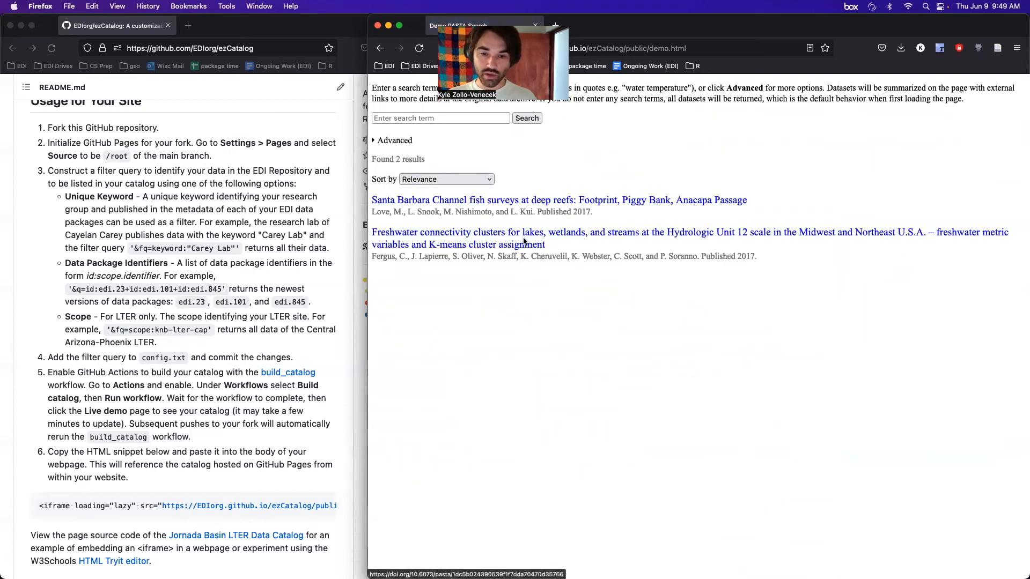
Open the two data packages listed in the catalog on the data portal to check their package identifiers
left_click(499, 201)
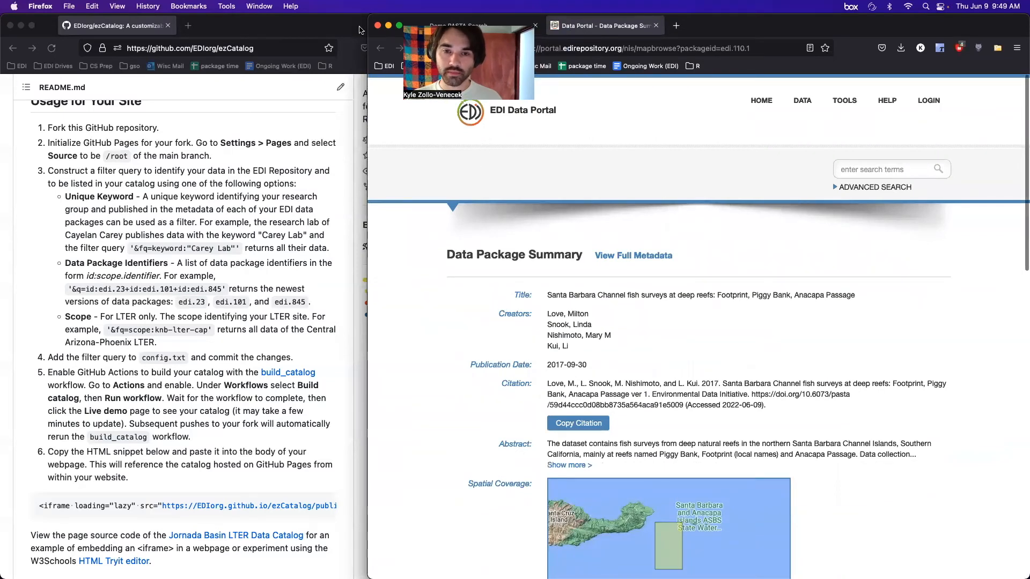
left_click(675, 26)
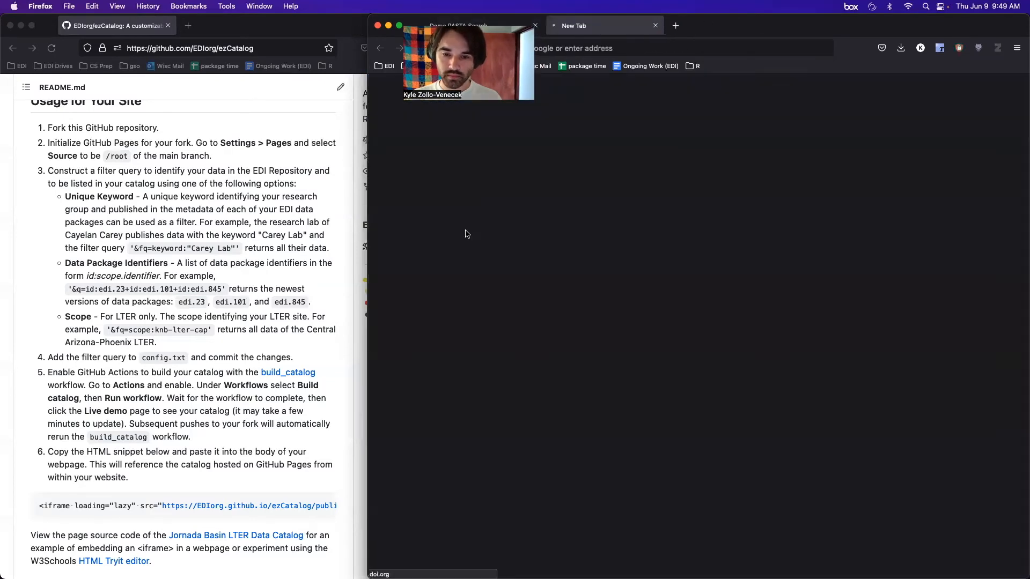
left_click(505, 147)
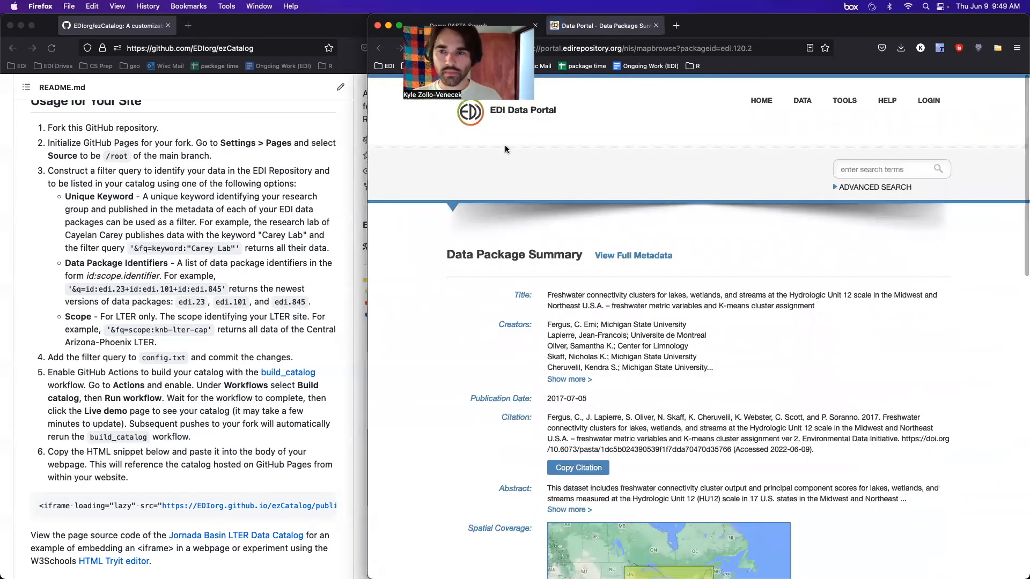
Run an advanced identifier search for edi.130 on the data portal and close the portal tab
left_click(876, 188)
left_click(911, 291)
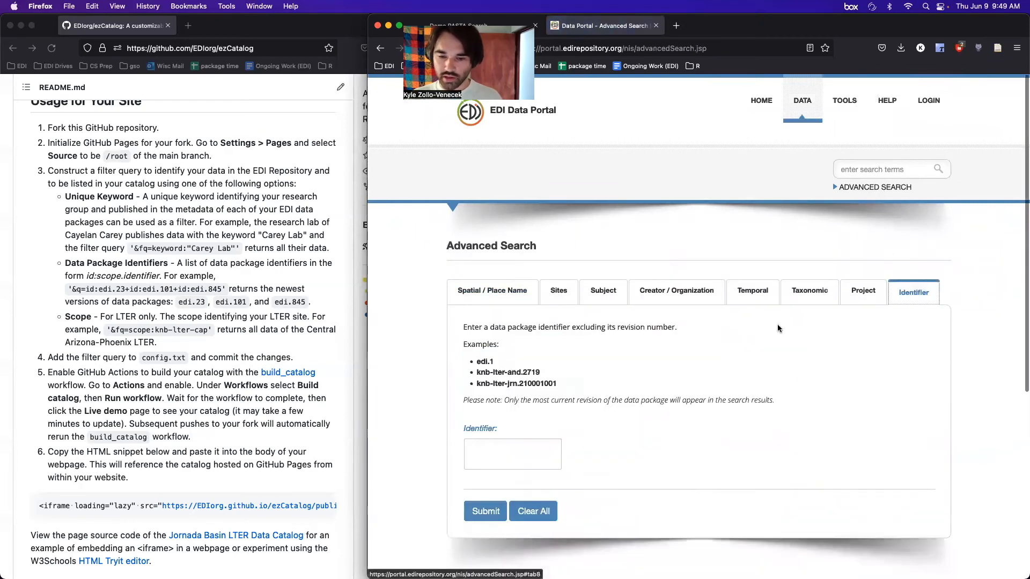
left_click(523, 440)
type("edi.130")
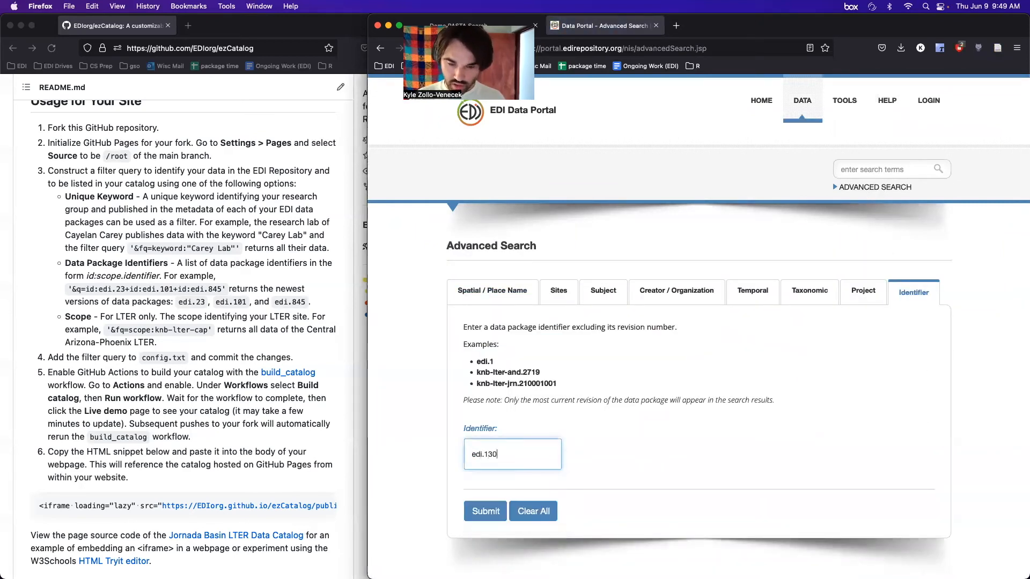
left_click(488, 515)
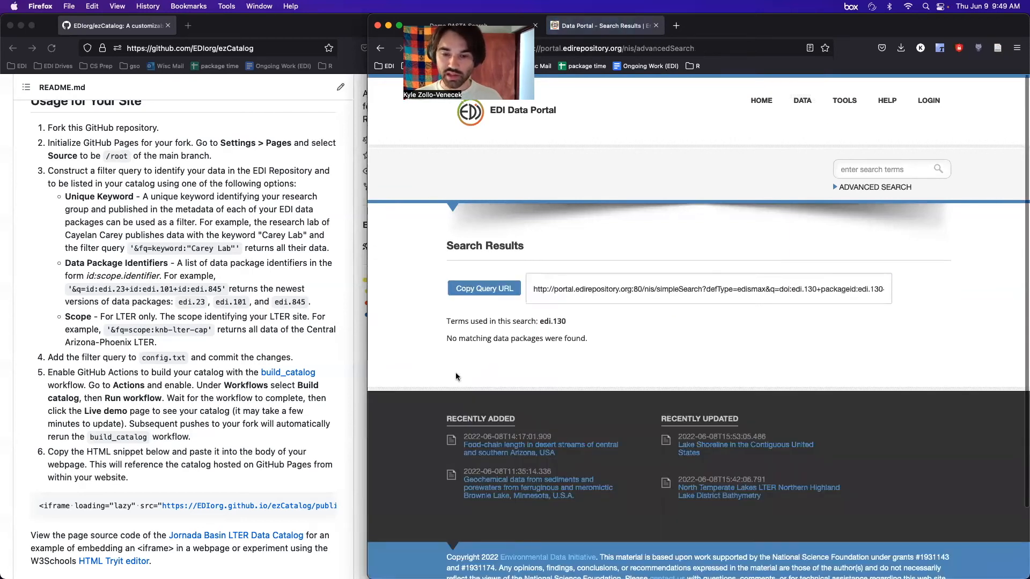
left_click(654, 27)
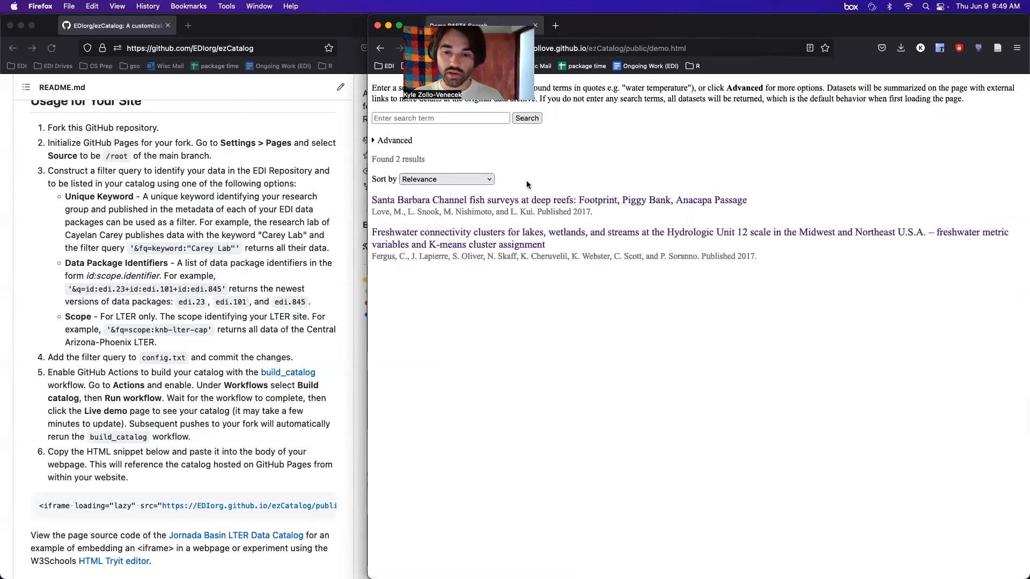
Go back to the fork's repository page and open the EDI Data Portal home page in a new tab
key("super+Left")
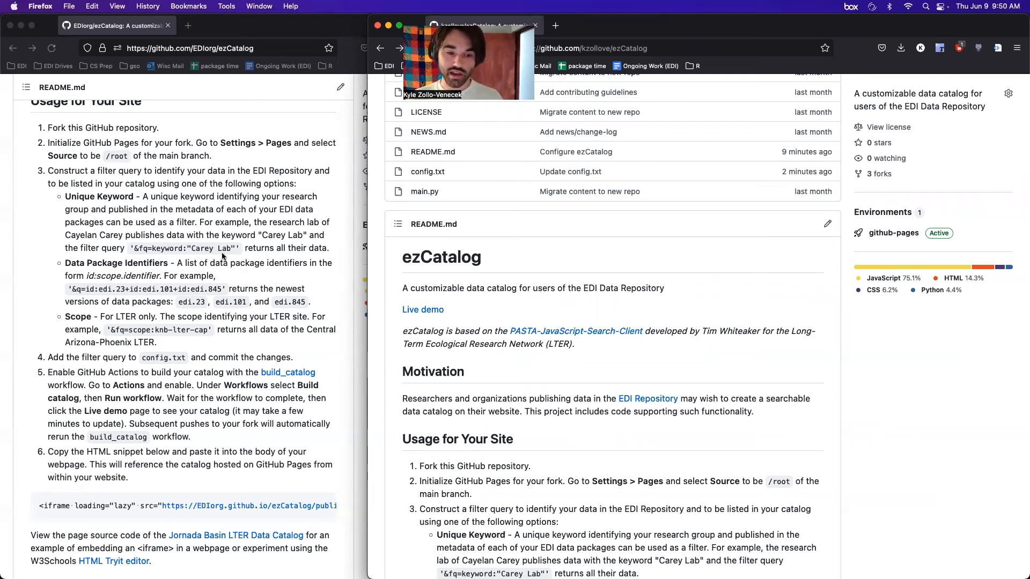
left_click(556, 26)
type("darta")
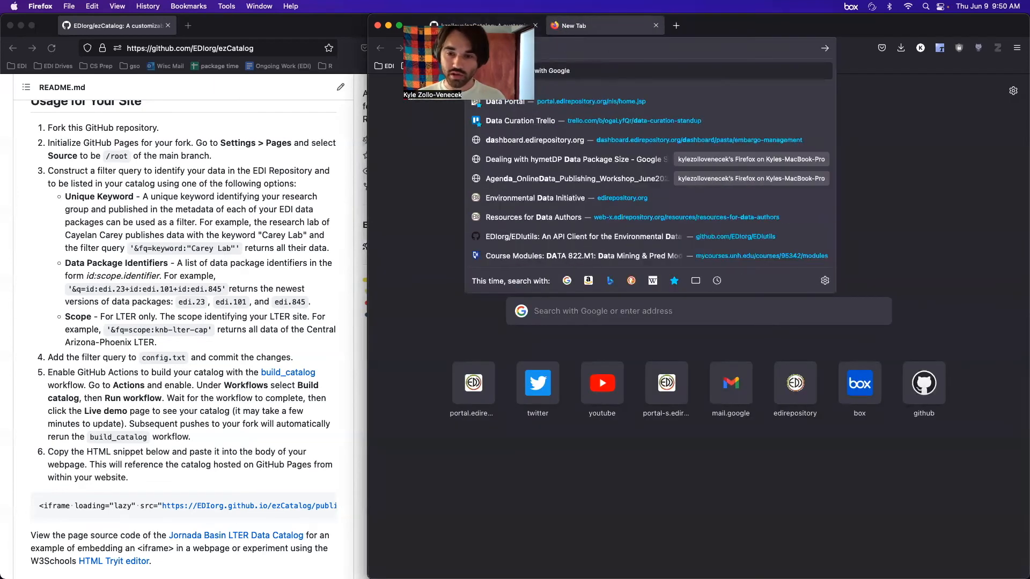
key("BackSpace")
key("BackSpace")
key("BackSpace")
type("ta")
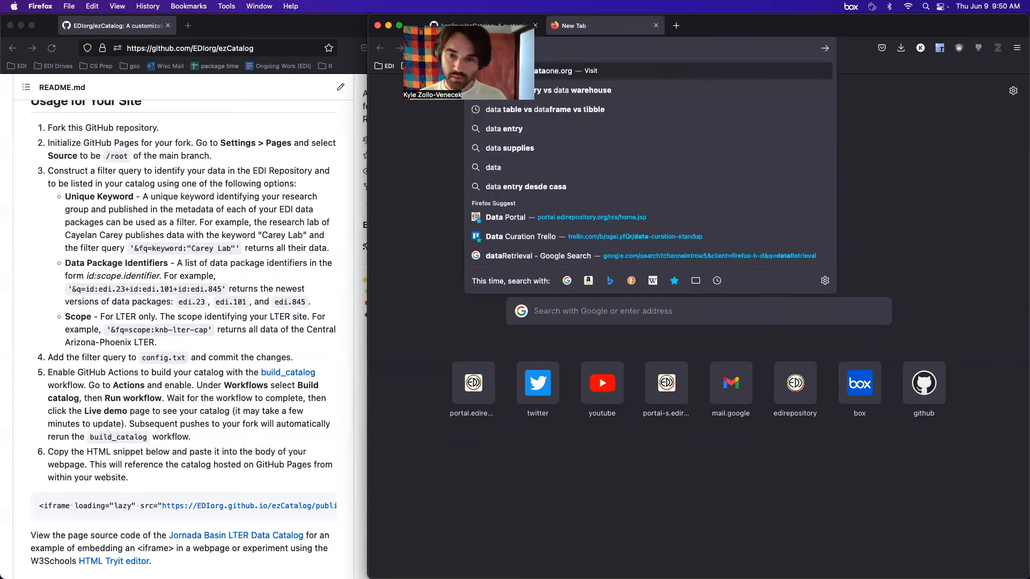
left_click(505, 217)
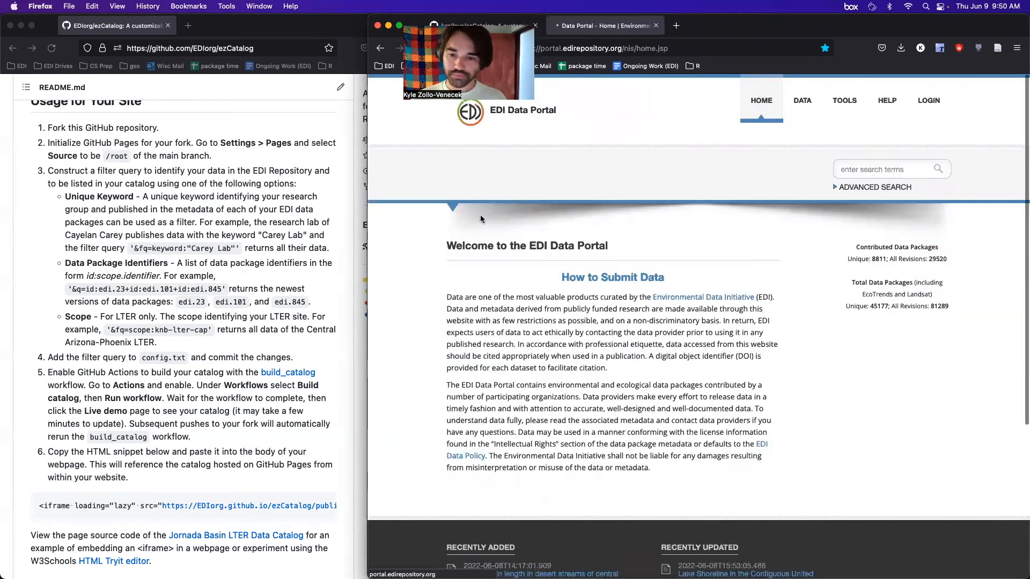
Run an advanced subject search on the data portal for "carey lab", limited to keywords only
left_click(846, 189)
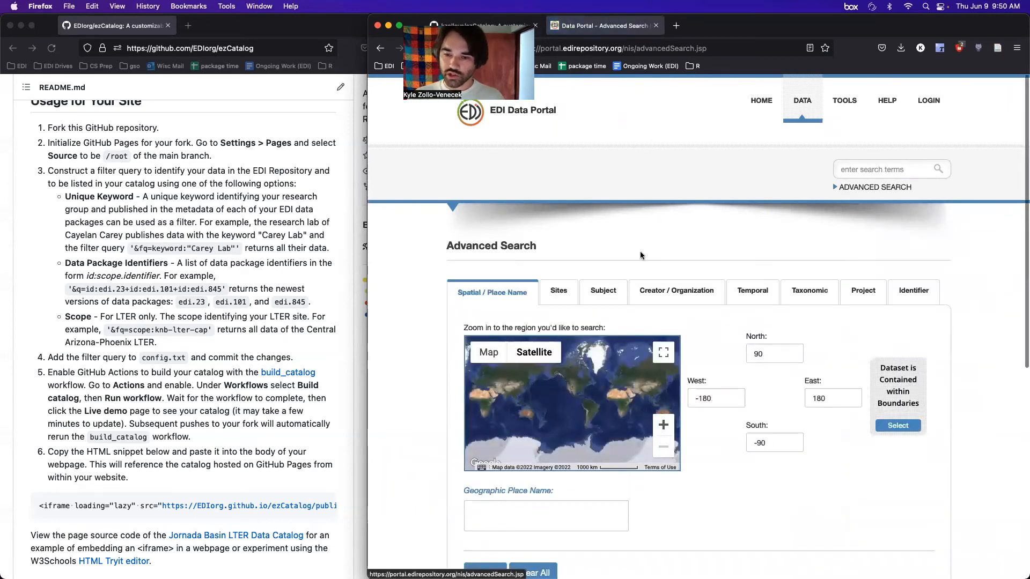
left_click(603, 292)
left_click(636, 329)
left_click(509, 361)
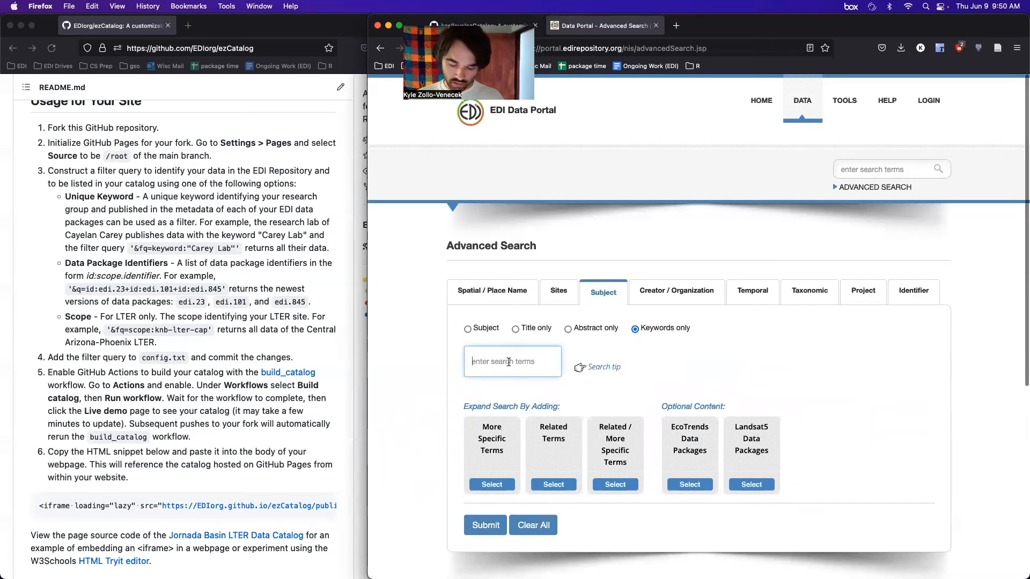
type("Carey")
key("Down")
key("Down")
key("Return")
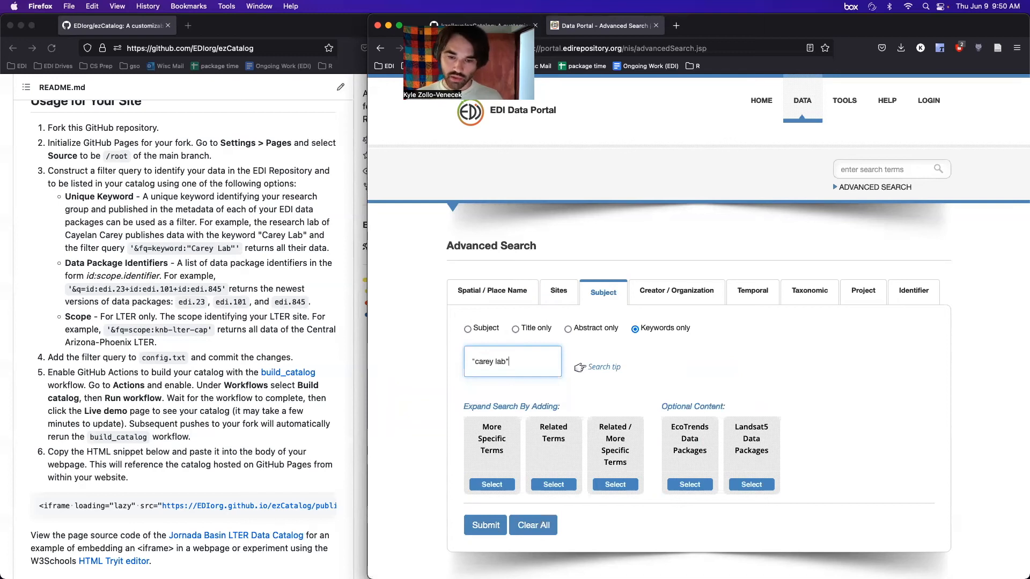
left_click(485, 527)
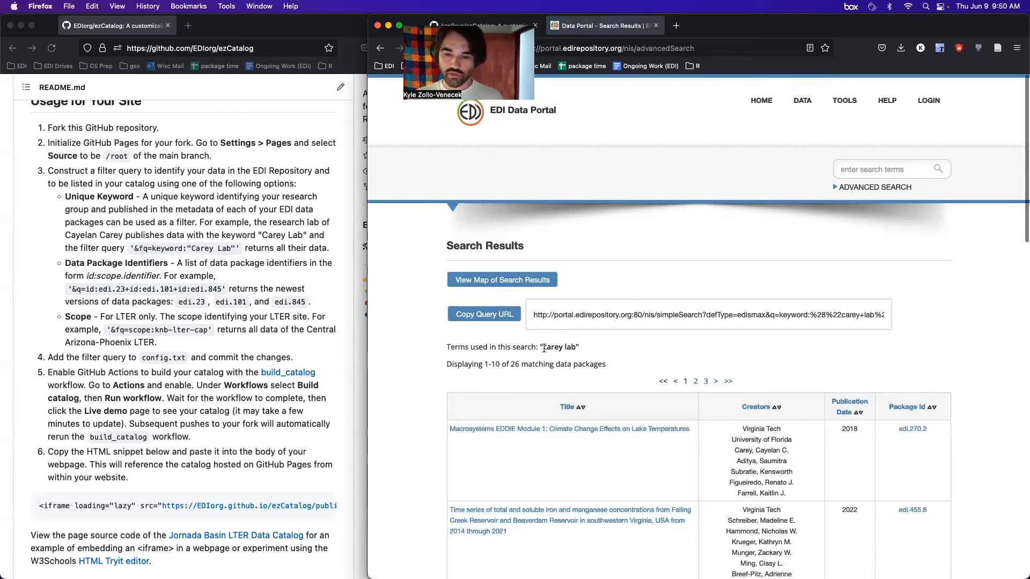
Examine the titles and creators of the data packages in the keyword search results and close the data portal tab
scroll(623, 347, "down", 2)
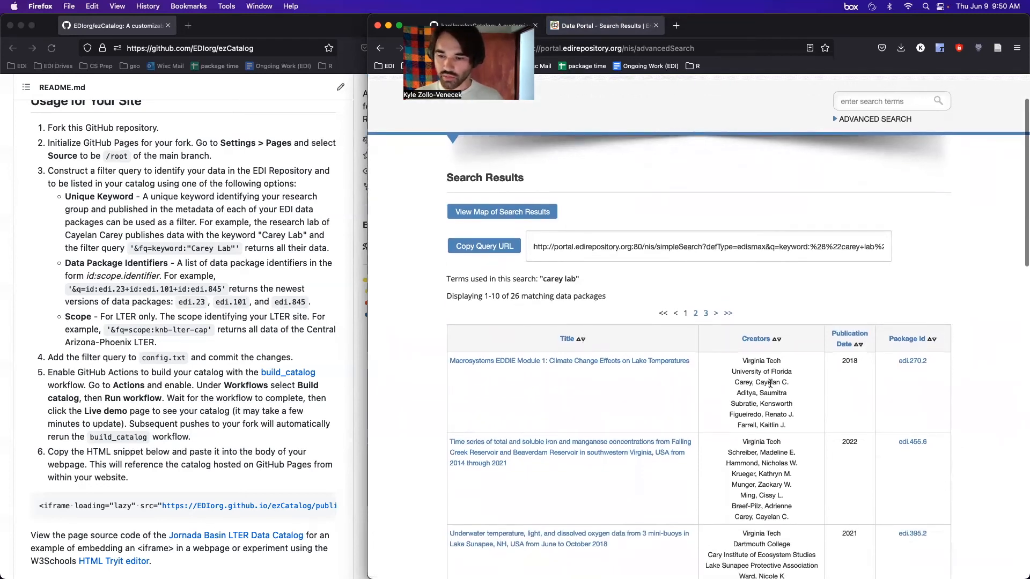
scroll(770, 383, "down", 3)
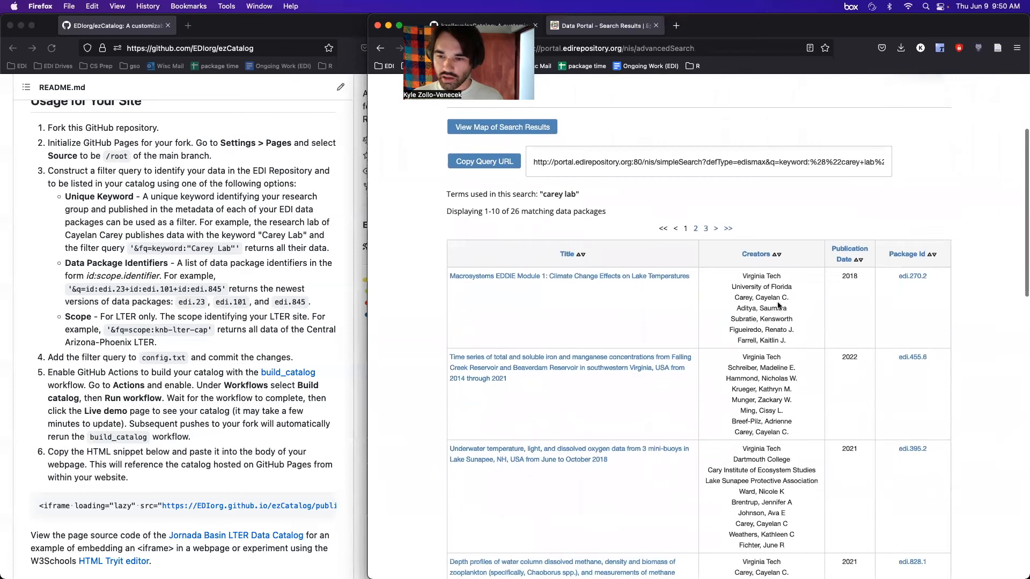
scroll(806, 387, "down", 3)
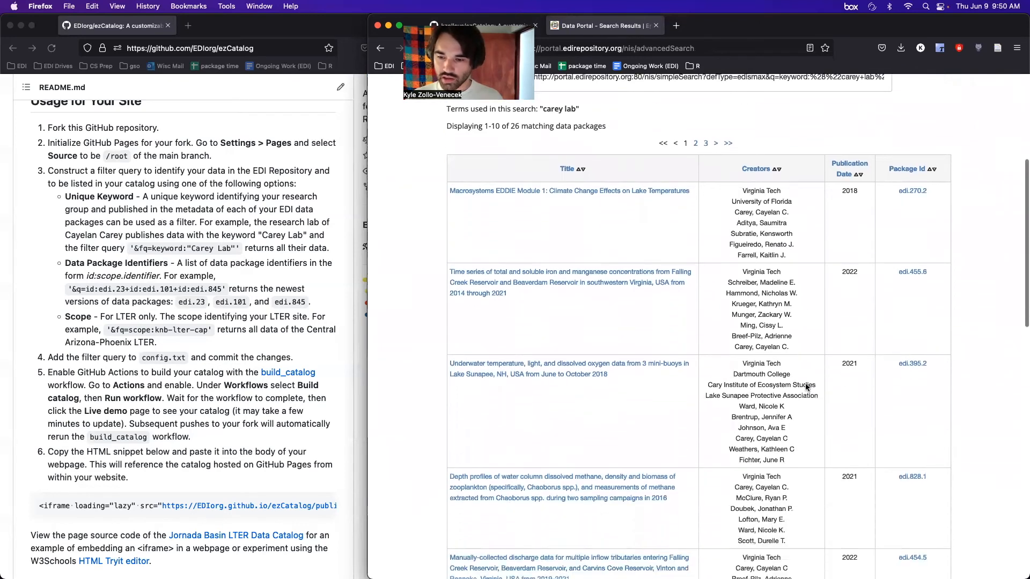
scroll(788, 389, "down", 1)
scroll(768, 344, "down", 3)
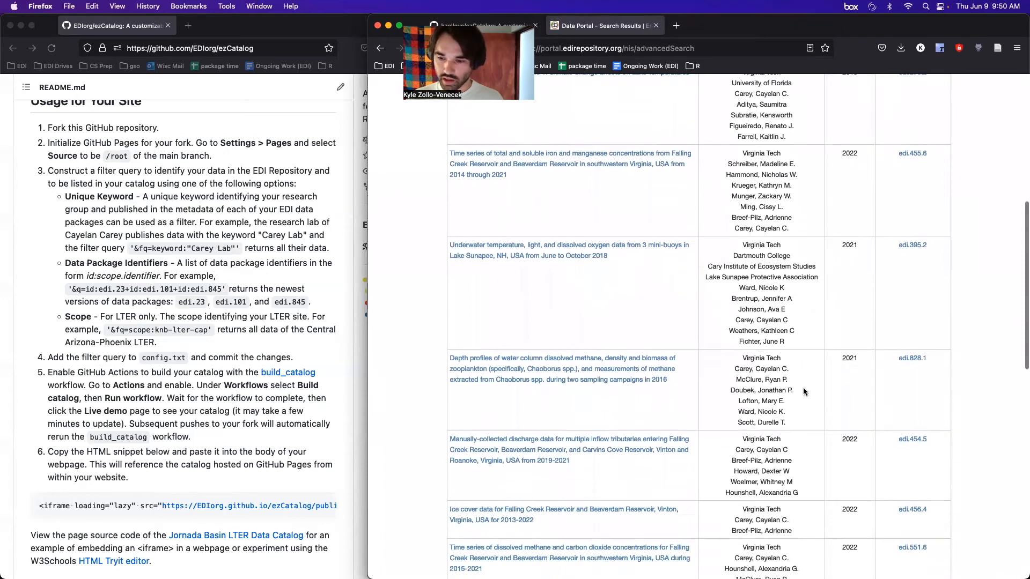
scroll(686, 351, "down", 1)
scroll(710, 350, "up", 7)
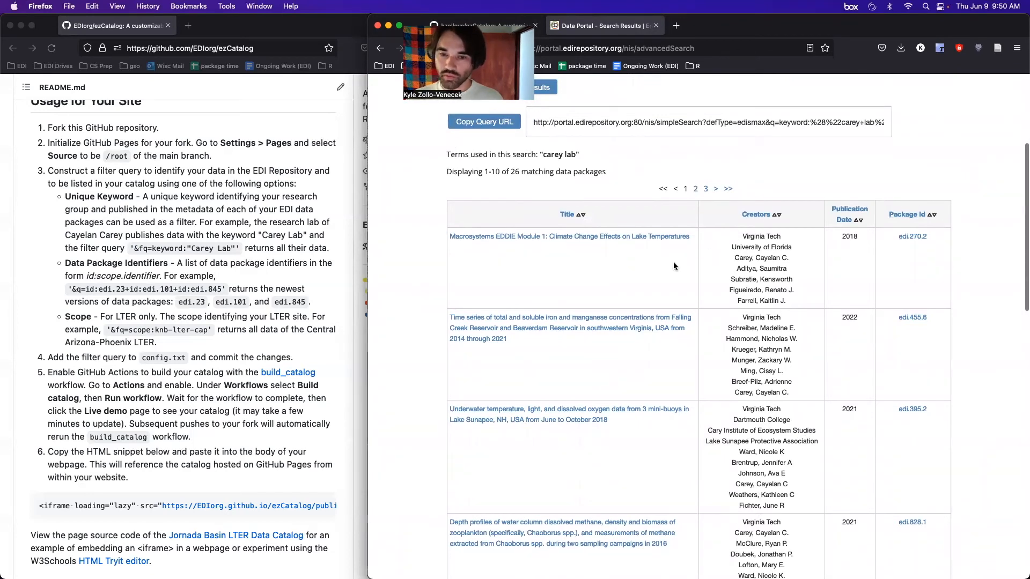
scroll(606, 253, "up", 3)
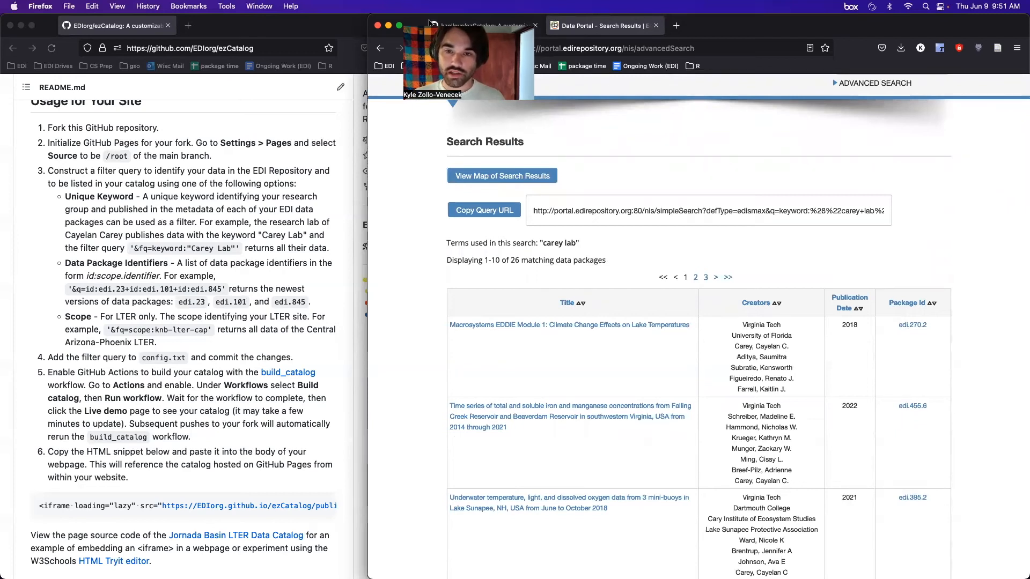
left_click(429, 23)
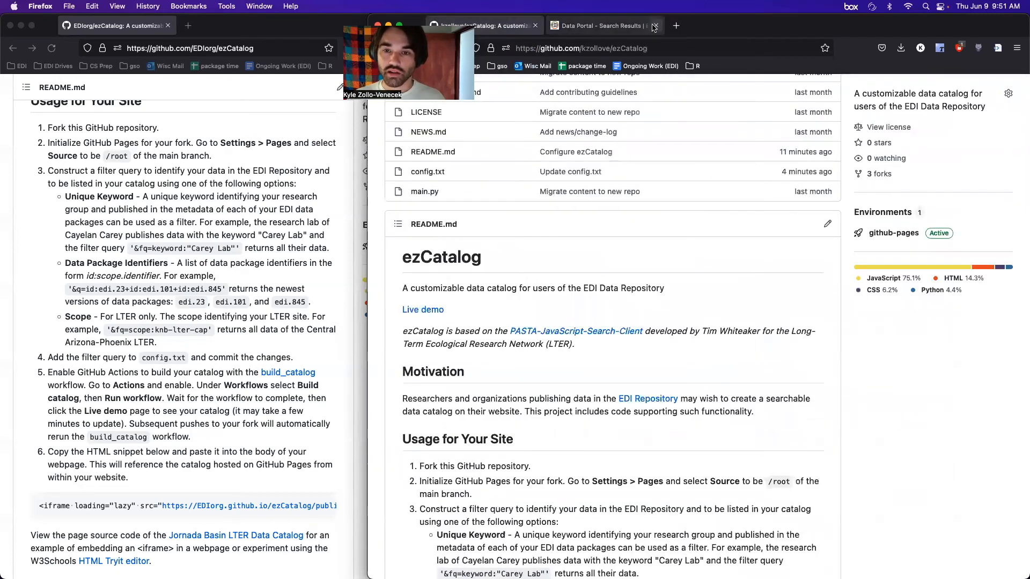
left_click(654, 26)
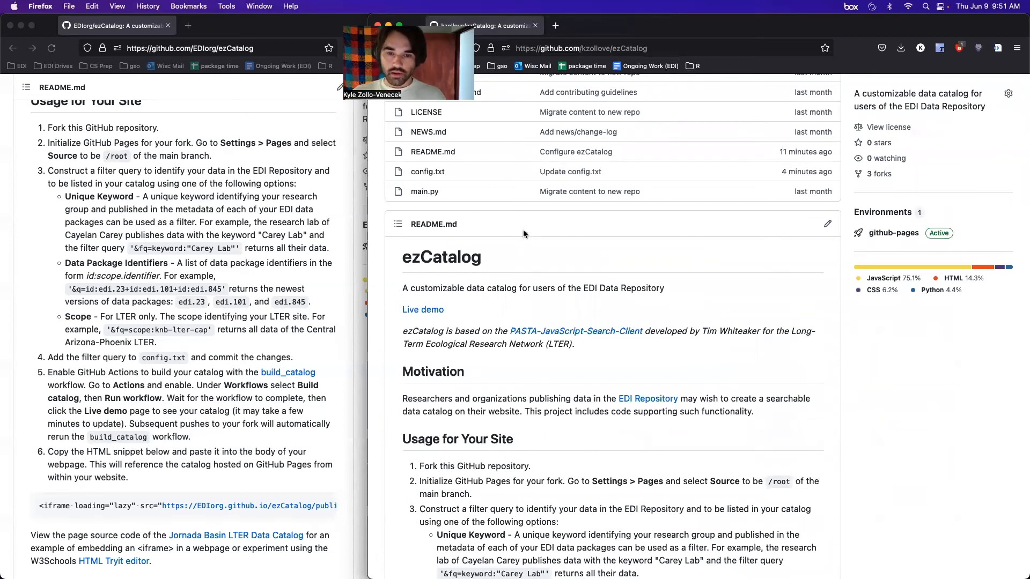
Edit the fork's config.txt, setting the filter to '&fq=keyword:"Carey Lab' and the limit to 10
scroll(523, 231, "up", 5)
left_click(421, 398)
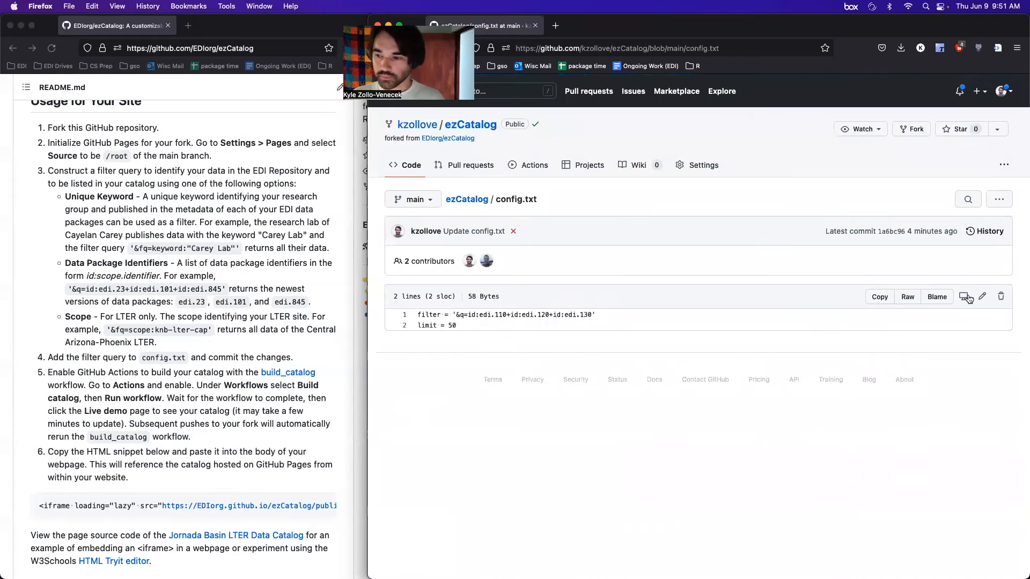
left_click(980, 297)
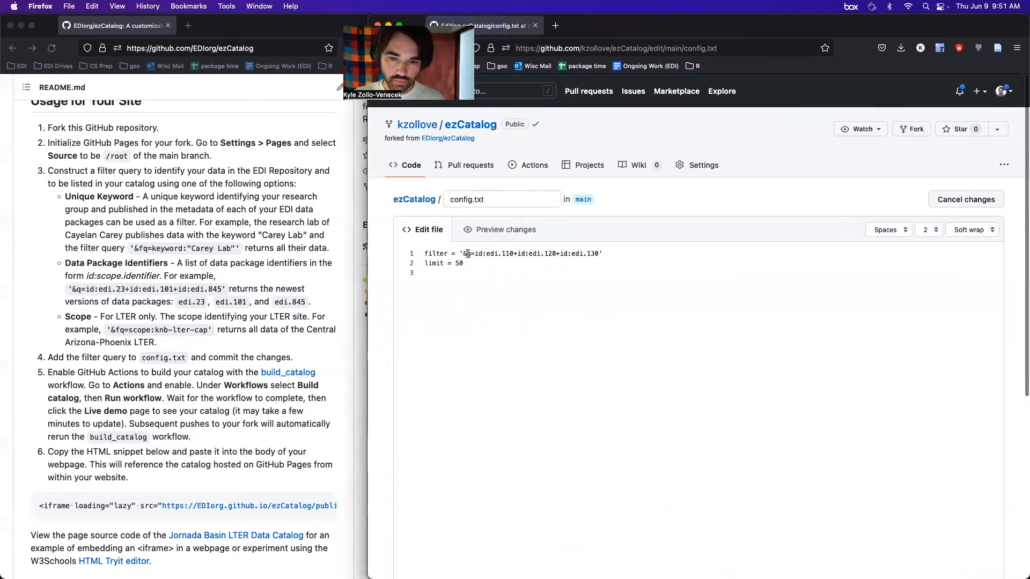
type("f")
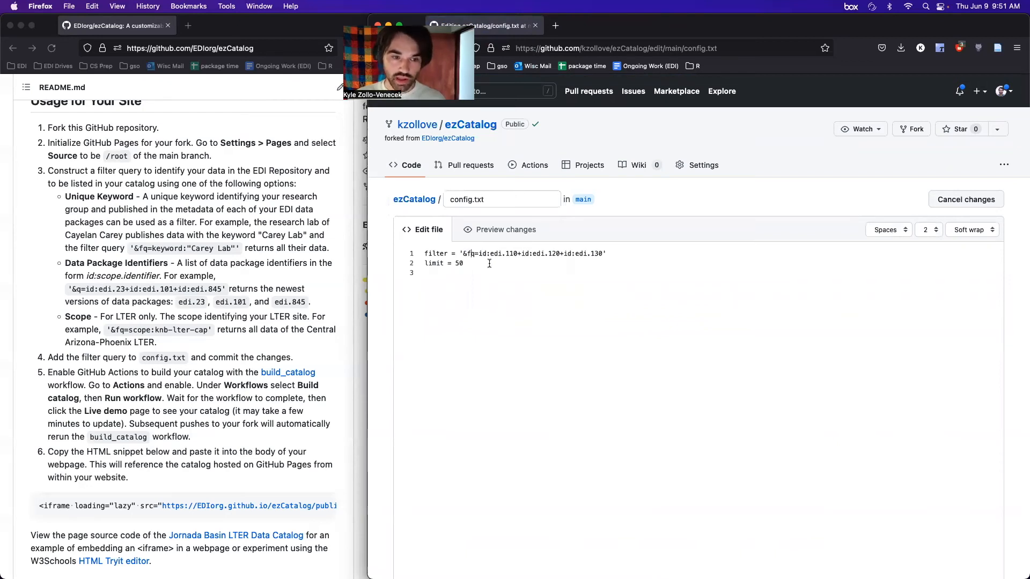
left_click_drag(479, 254, 599, 255)
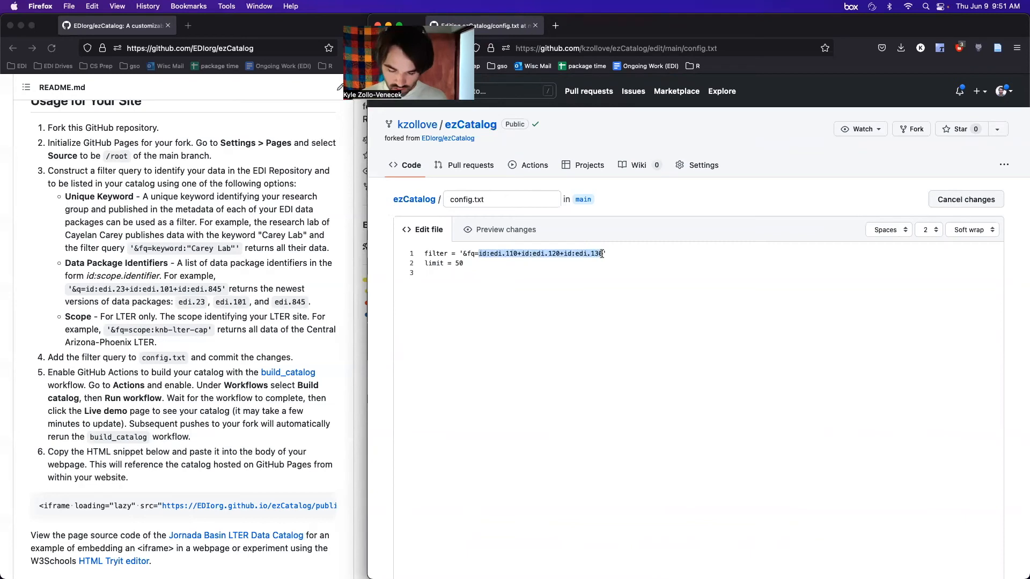
type("keyw")
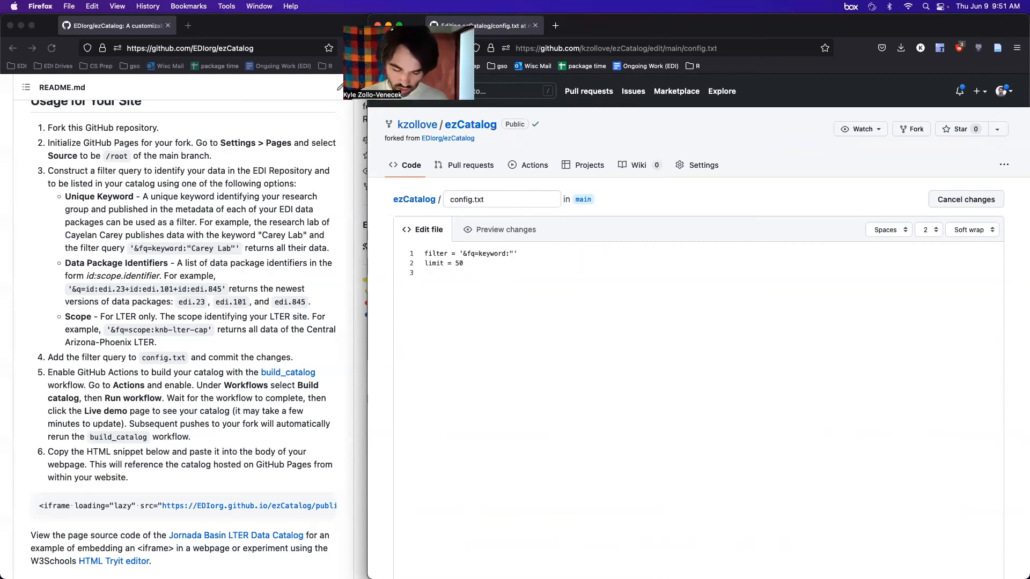
type("ord:\"Carey Lab")
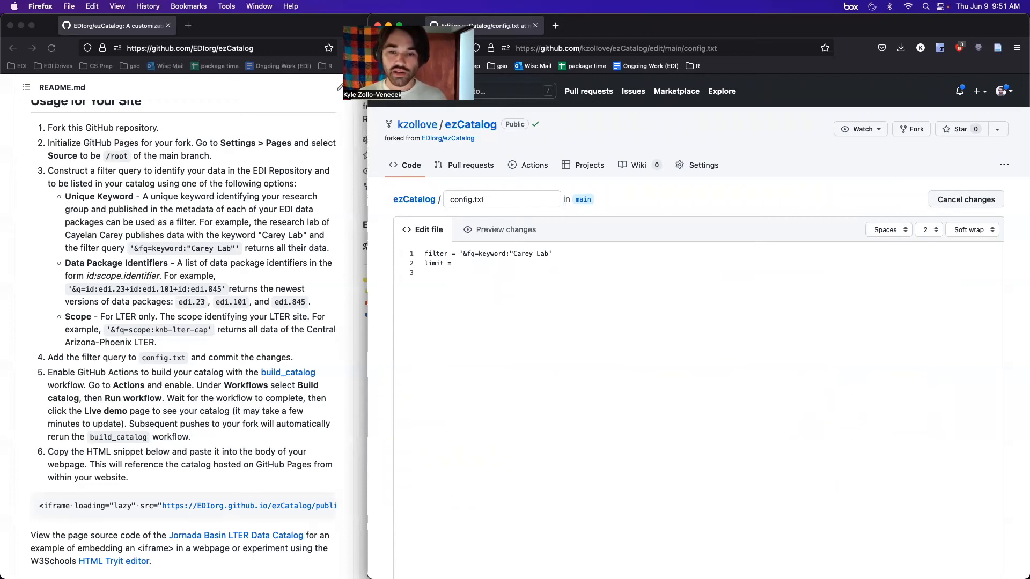
type("10")
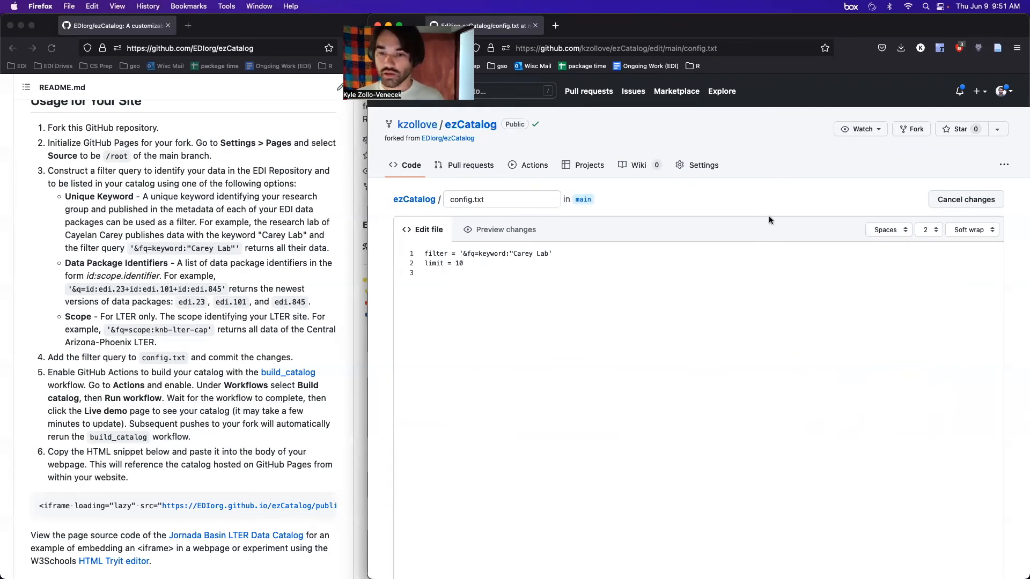
Commit the config.txt changes directly to the main branch with the default message
scroll(668, 234, "down", 5)
scroll(670, 237, "down", 2)
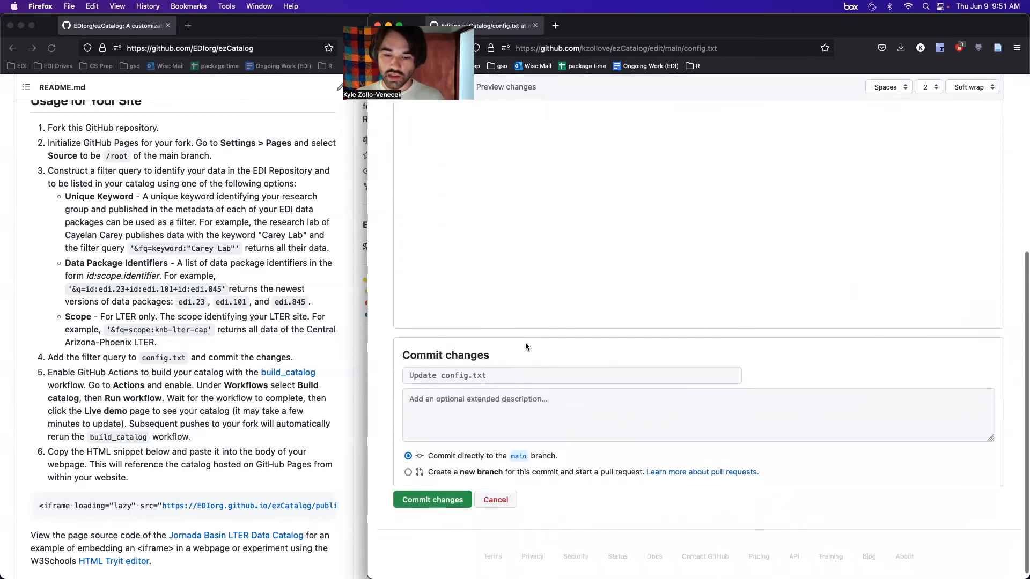
left_click(420, 502)
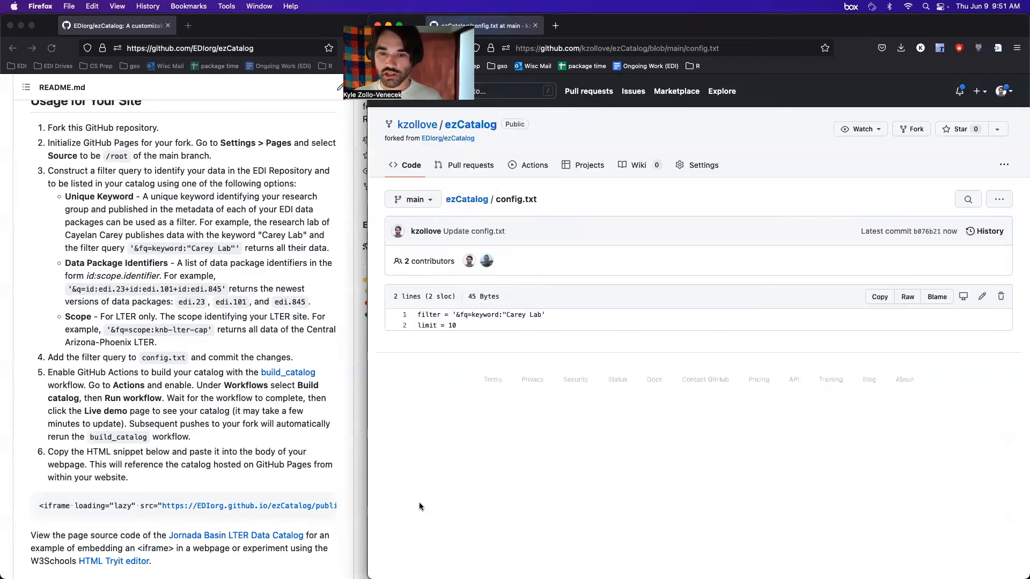
Open the fork's main page and check the build status of the latest commit
left_click(485, 130)
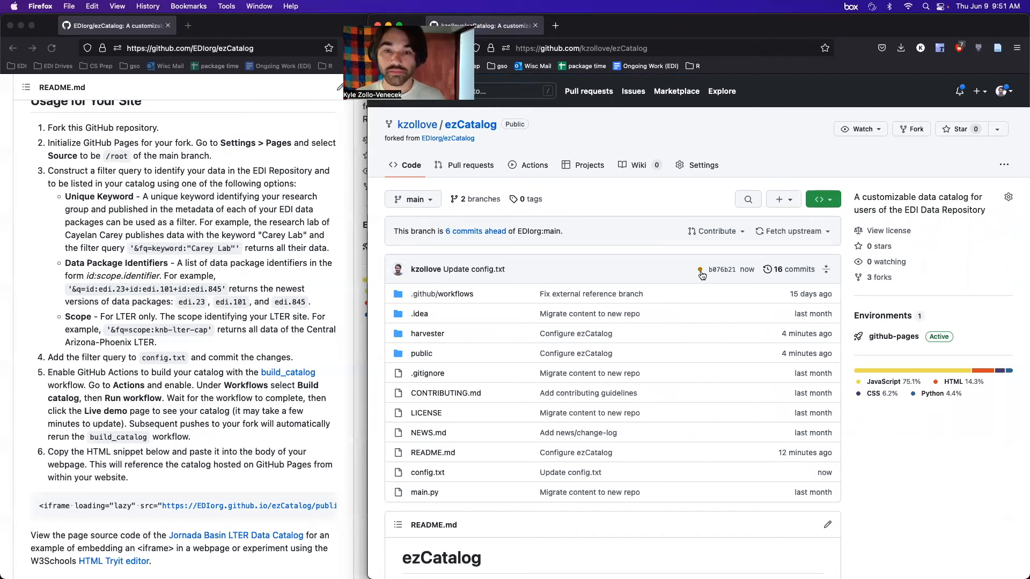
scroll(222, 399, "down", 2)
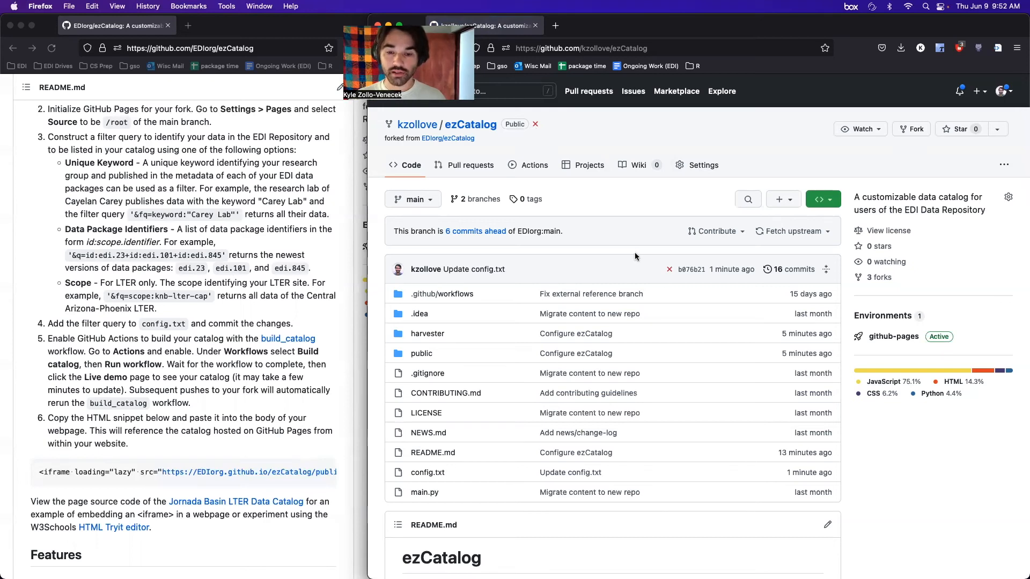
scroll(626, 266, "down", 3)
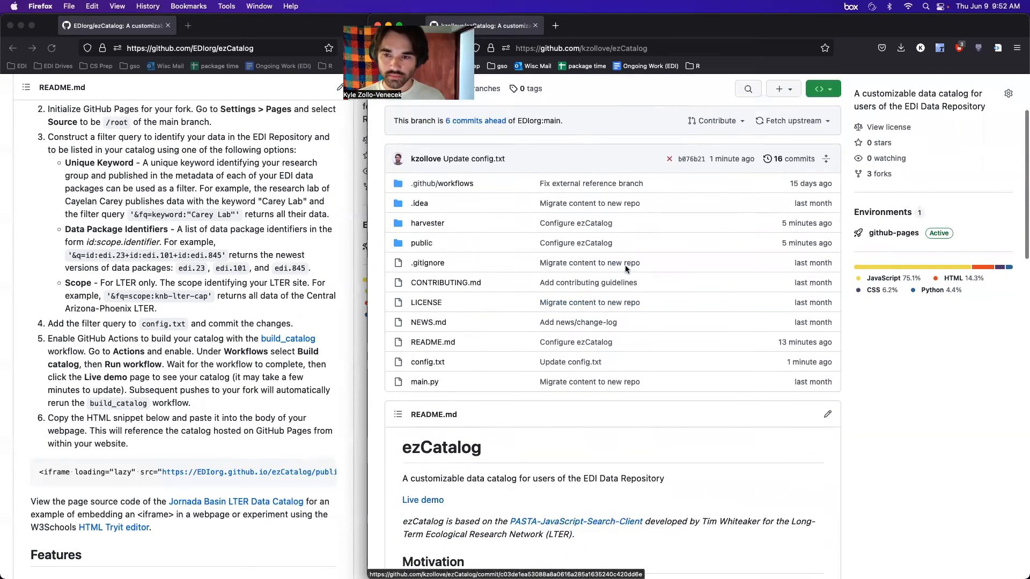
Examine the individual check results for the latest commit on the fork's main page
scroll(625, 265, "up", 3)
left_click(670, 269)
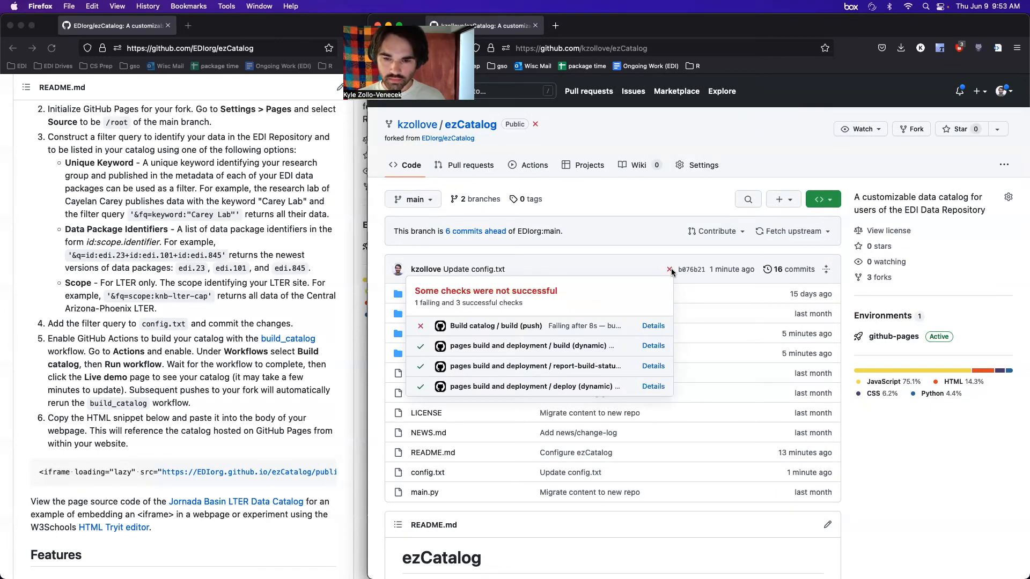
left_click(645, 251)
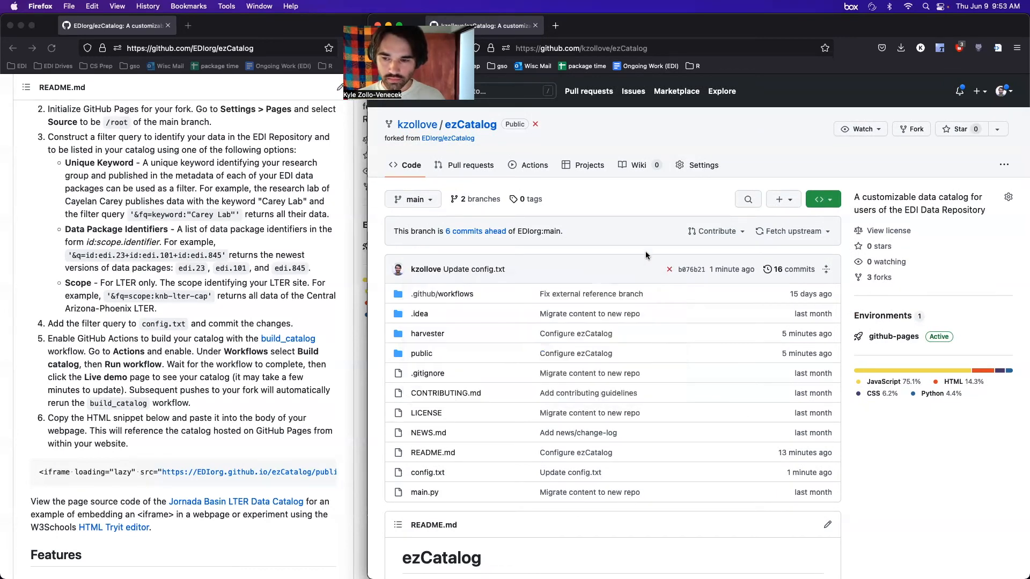
Open the live demo from the fork's README, reload the catalog to check its contents, and return to the repository
scroll(593, 284, "down", 5)
left_click(430, 346)
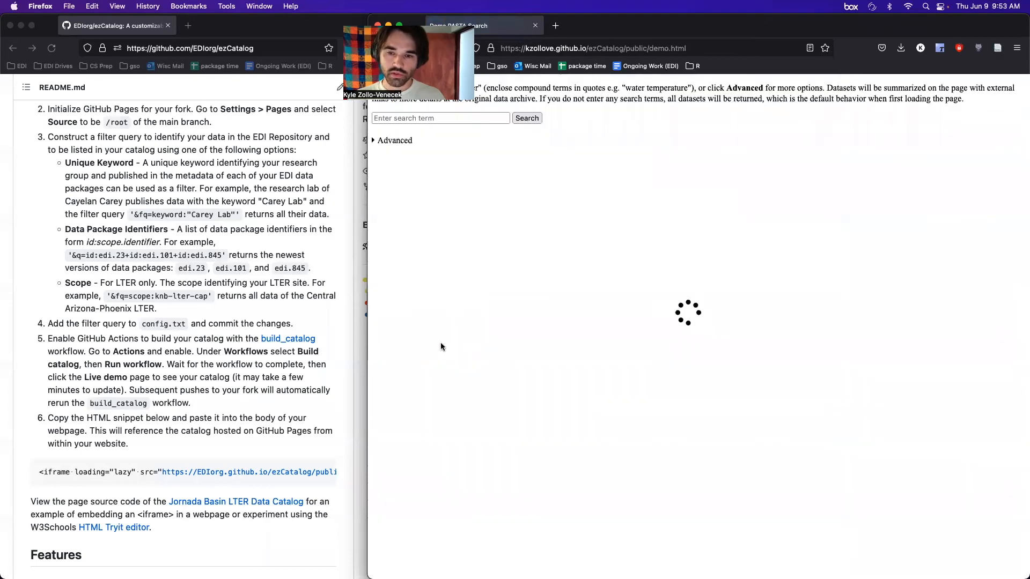
key("super+r")
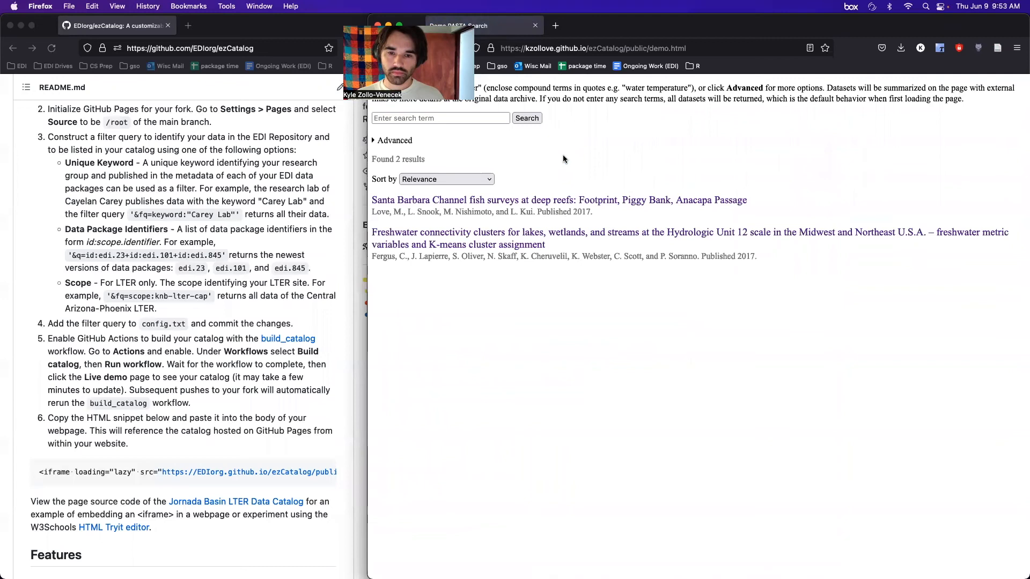
key("super+Left")
Correct the filter in config.txt to '&fq=keyword:"Carey Lab"' and commit the change to the main branch
left_click(432, 209)
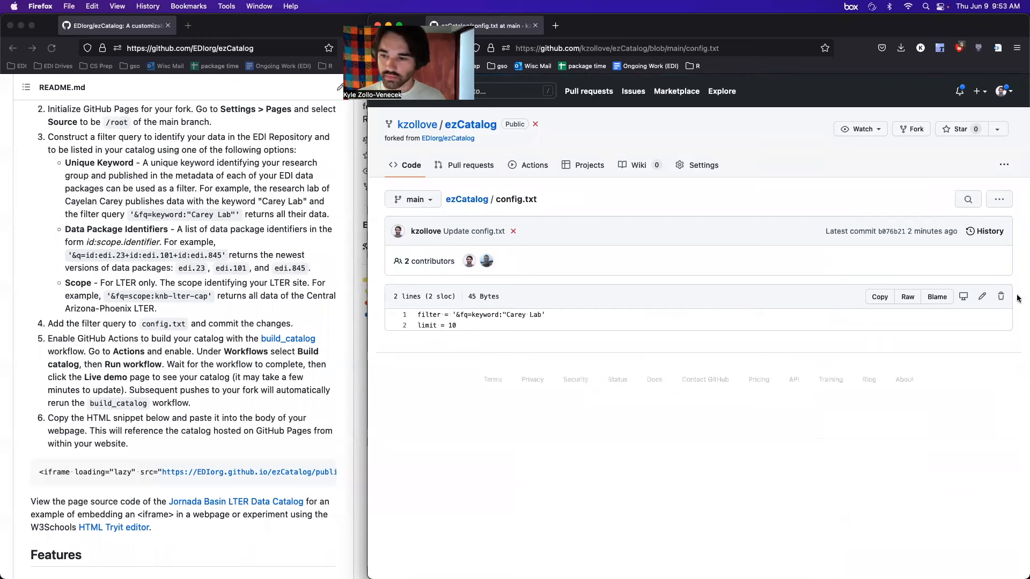
left_click(982, 296)
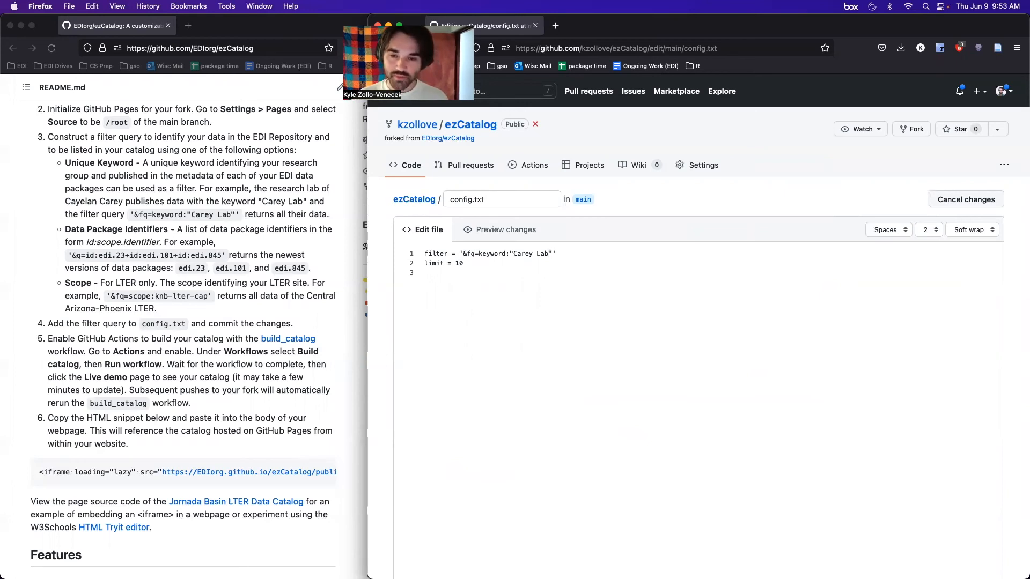
type("\"")
scroll(566, 246, "down", 10)
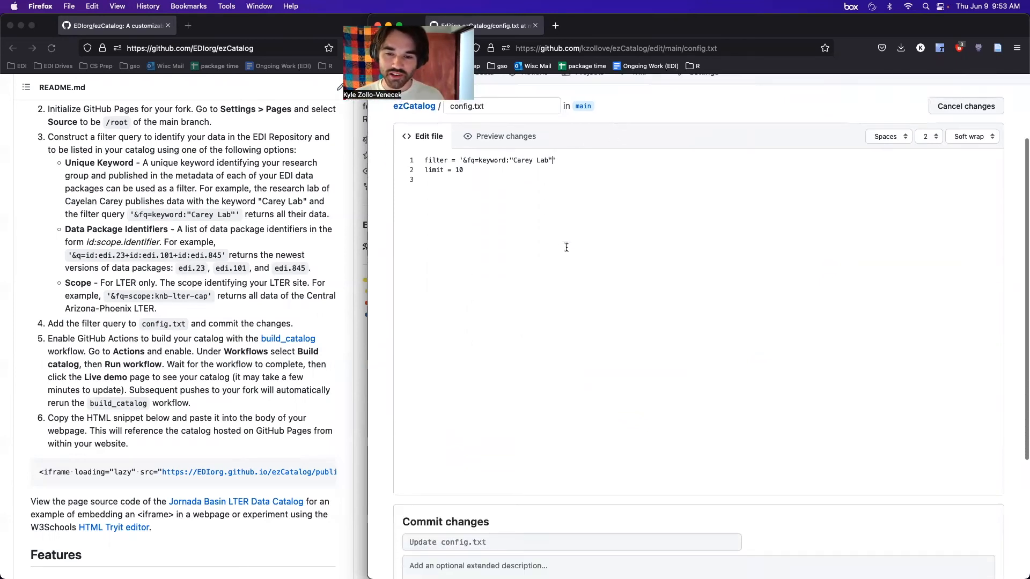
left_click(418, 529)
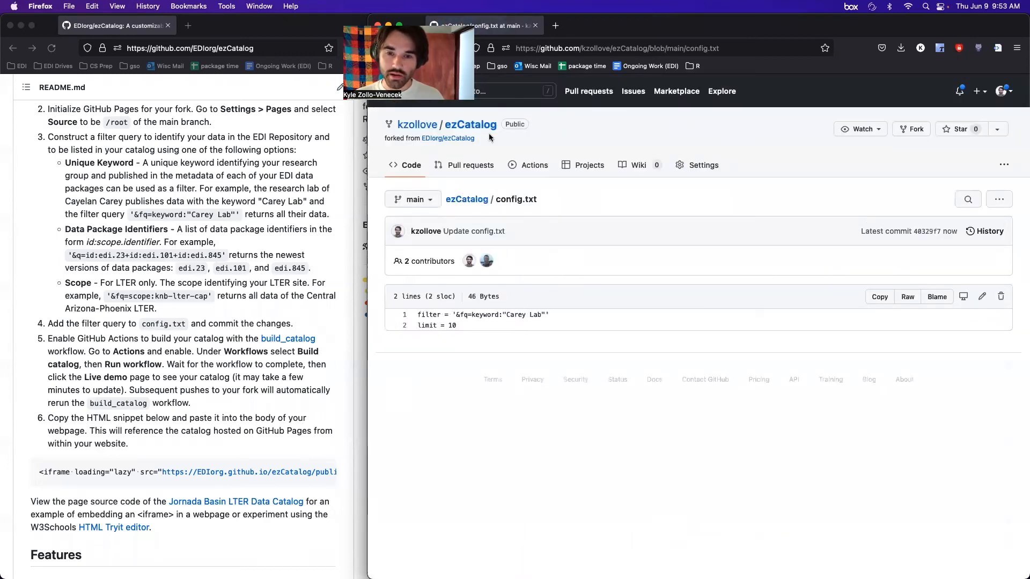
Open the live demo from the fork's main page after the rebuild and reload the catalog
left_click(474, 125)
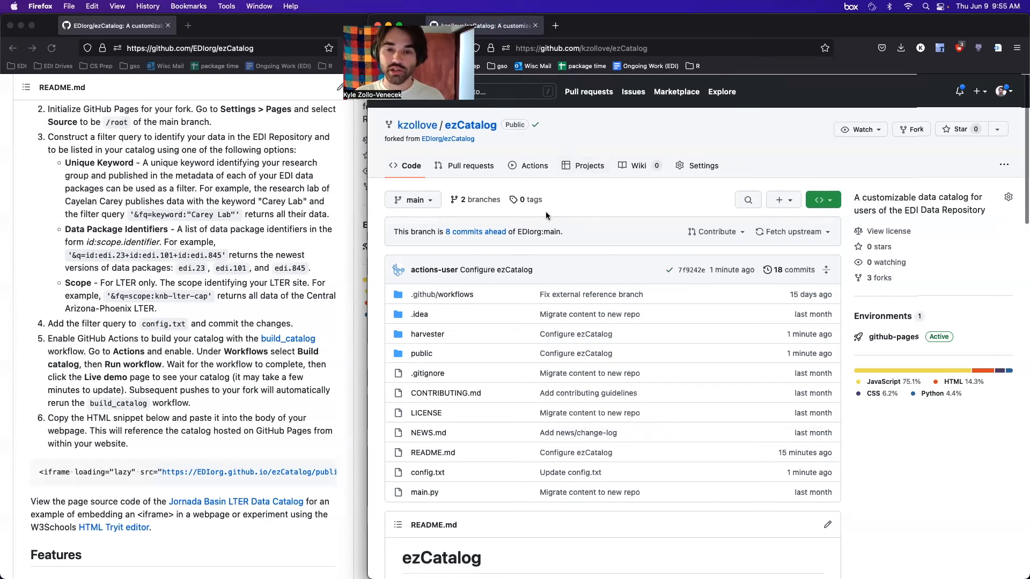
scroll(545, 216, "down", 5)
scroll(545, 212, "down", 3)
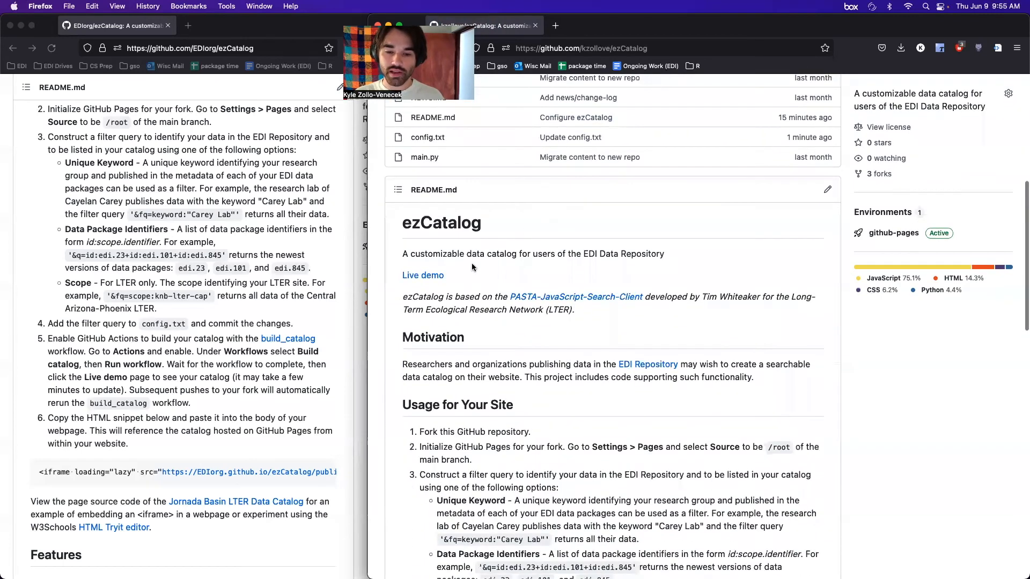
left_click(432, 269)
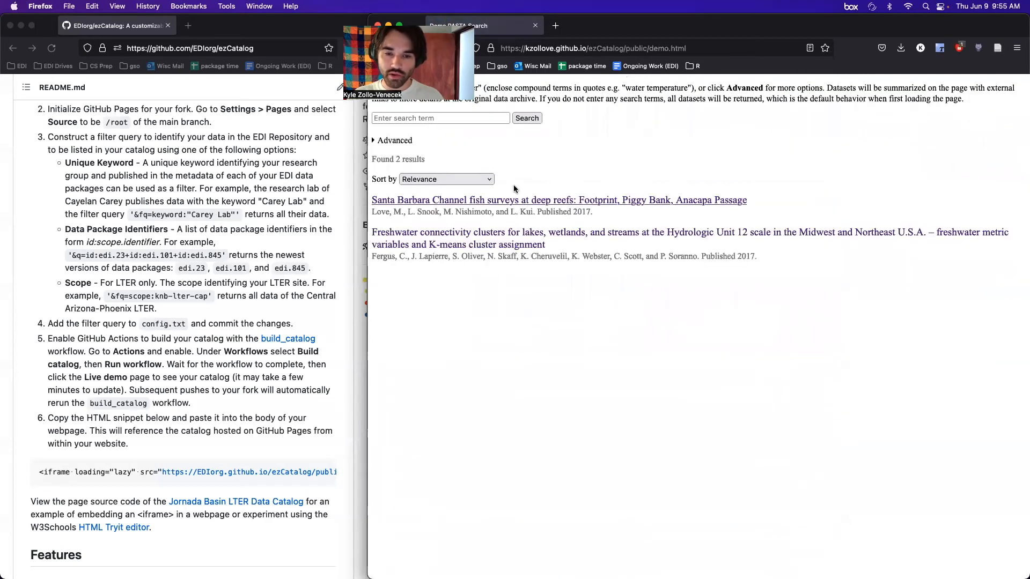
key("super+r")
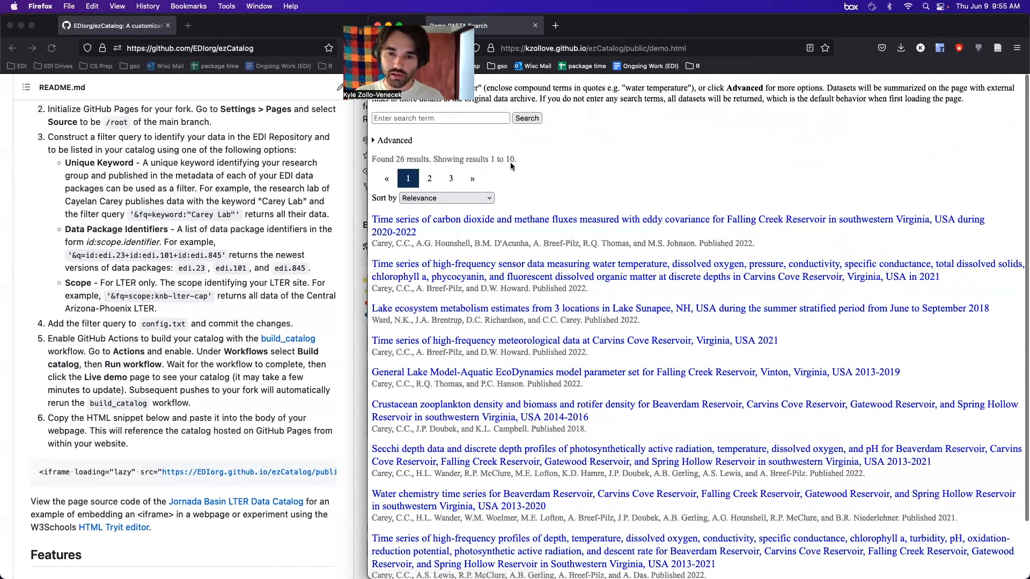
Examine the data packages on the catalog's first two result pages and return to the fork's README
scroll(416, 255, "down", 1)
scroll(417, 257, "up", 1)
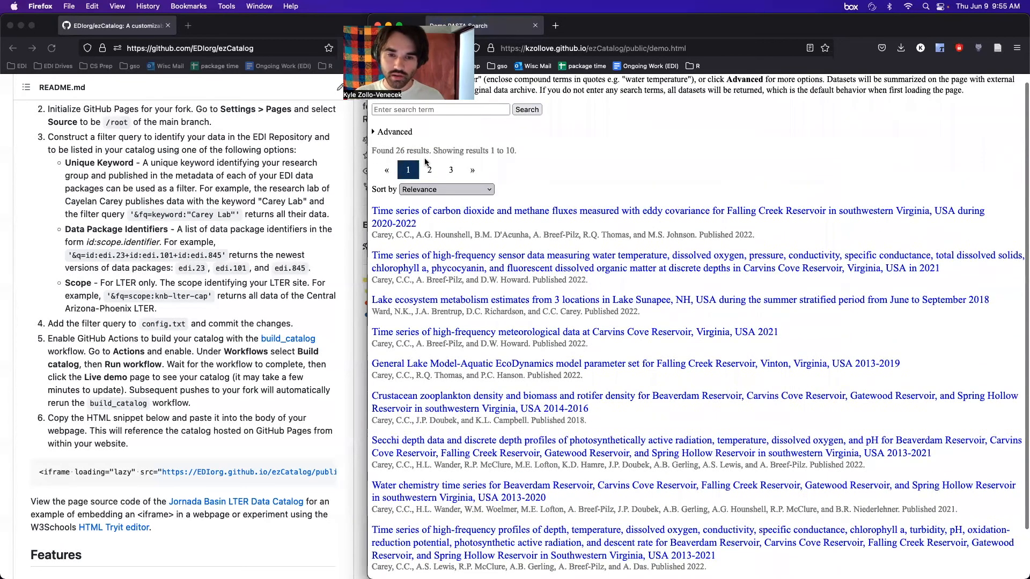
left_click(429, 177)
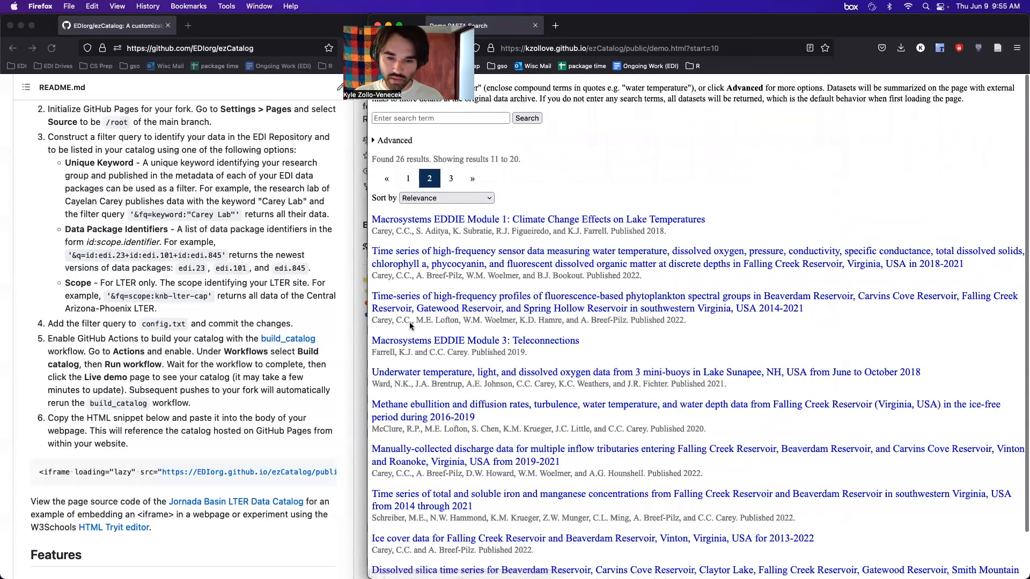
scroll(410, 321, "down", 1)
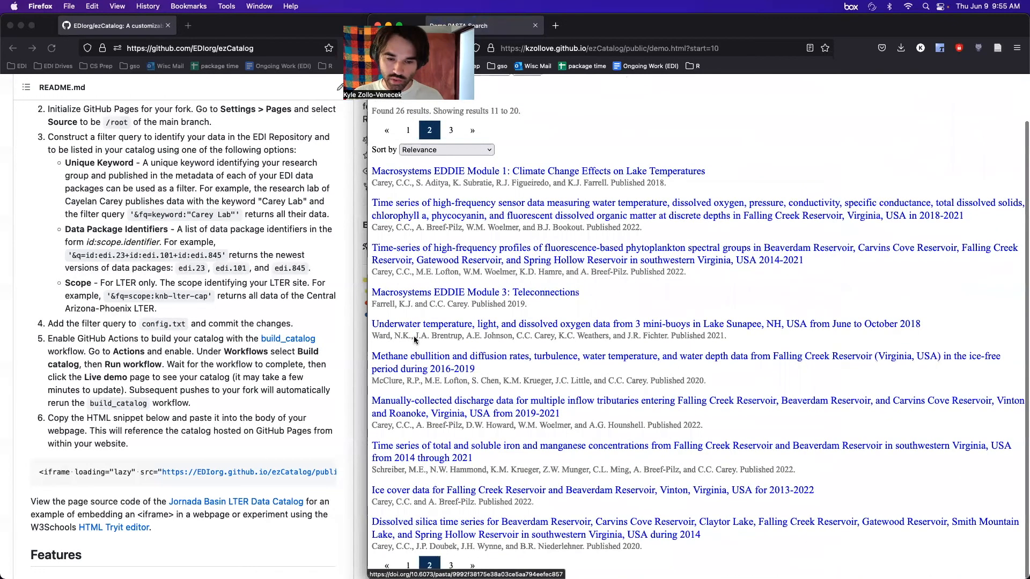
scroll(405, 177, "up", 2)
left_click(405, 178)
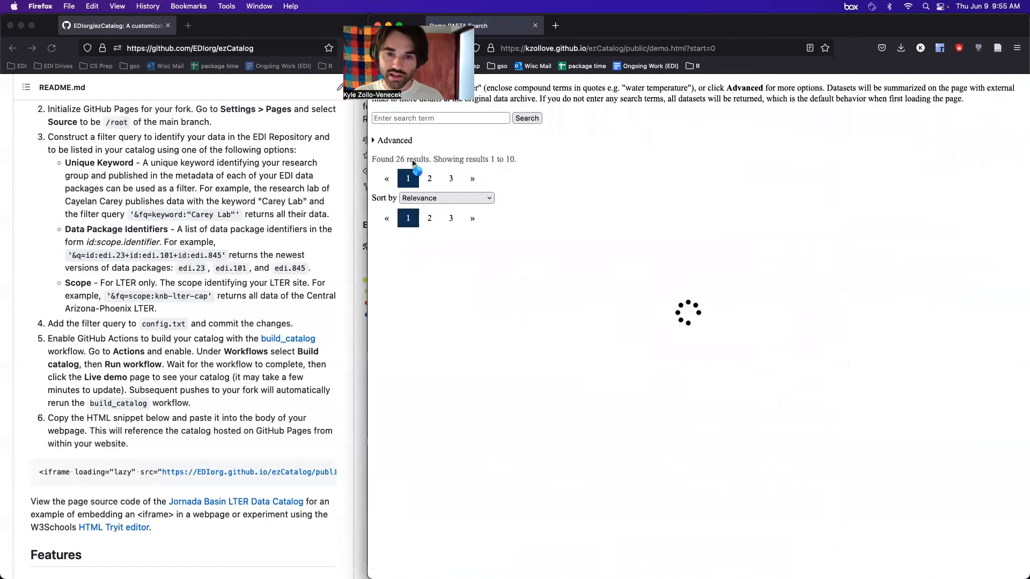
scroll(423, 137, "left", 5)
scroll(423, 138, "left", 5)
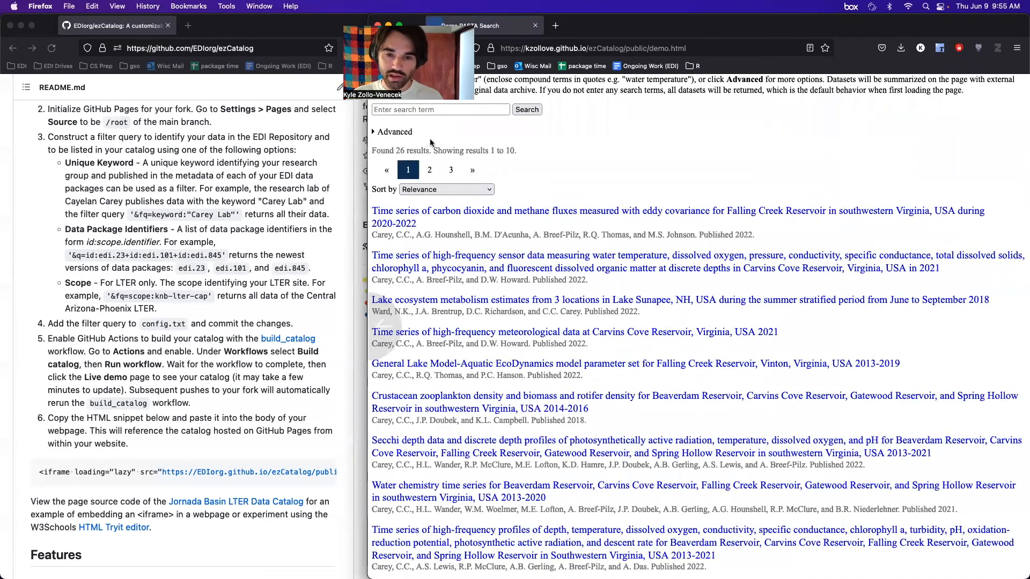
scroll(430, 140, "left", 5)
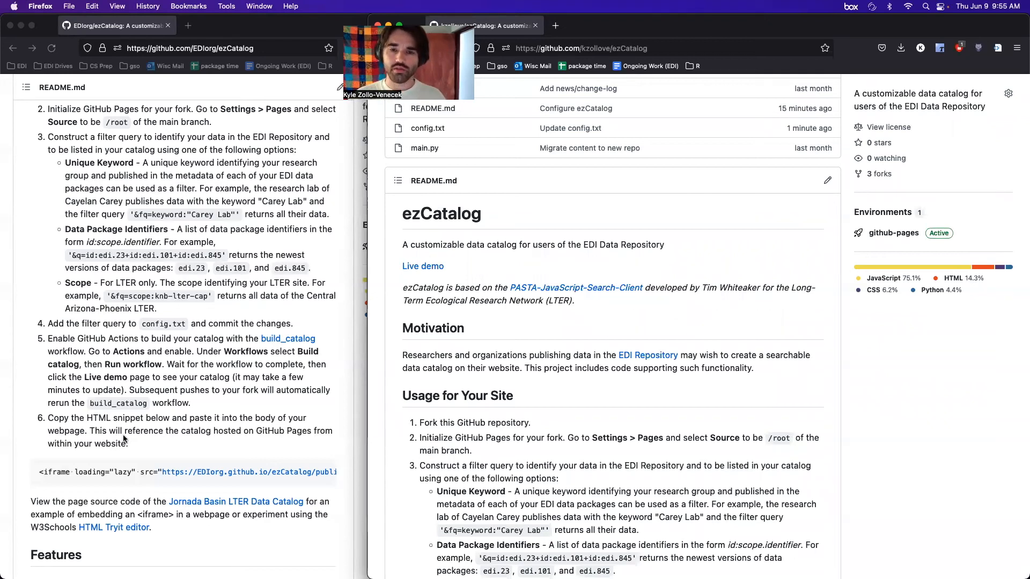
Open the catalog URL from the iframe snippet in the fork's README, view the catalog, and return to the repository
scroll(529, 231, "down", 3)
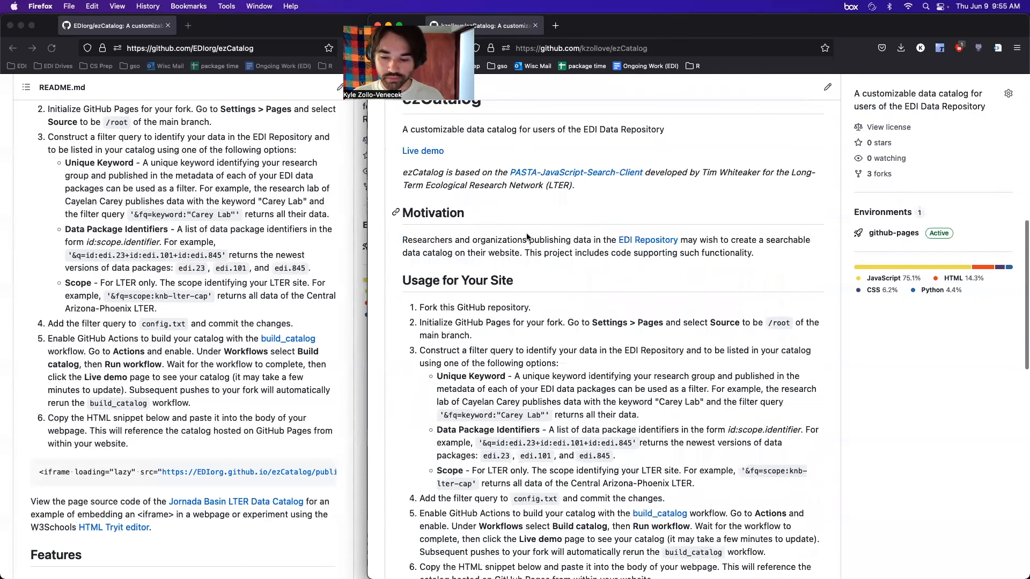
scroll(569, 446, "down", 3)
scroll(531, 454, "down", 1)
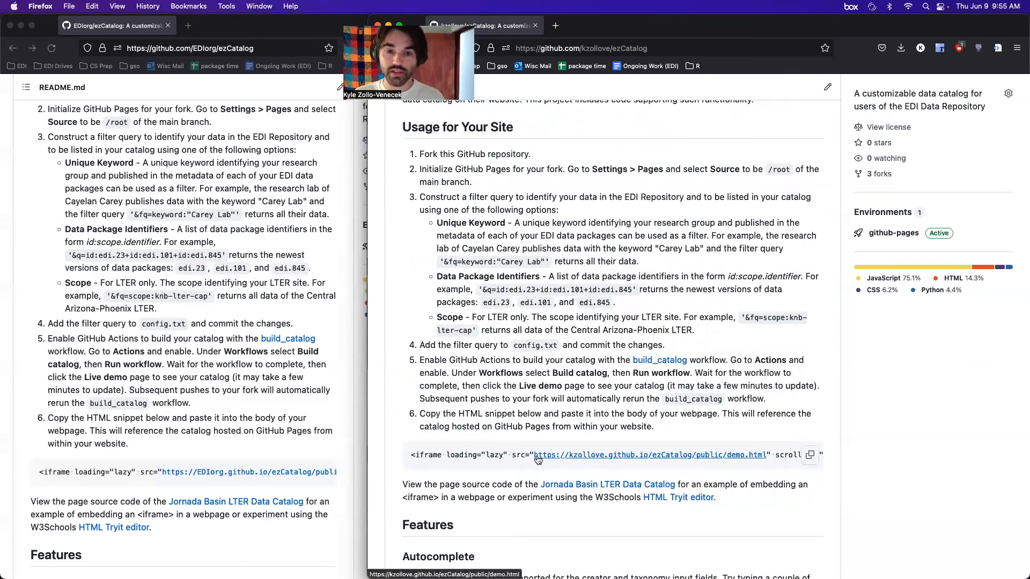
left_click(537, 456)
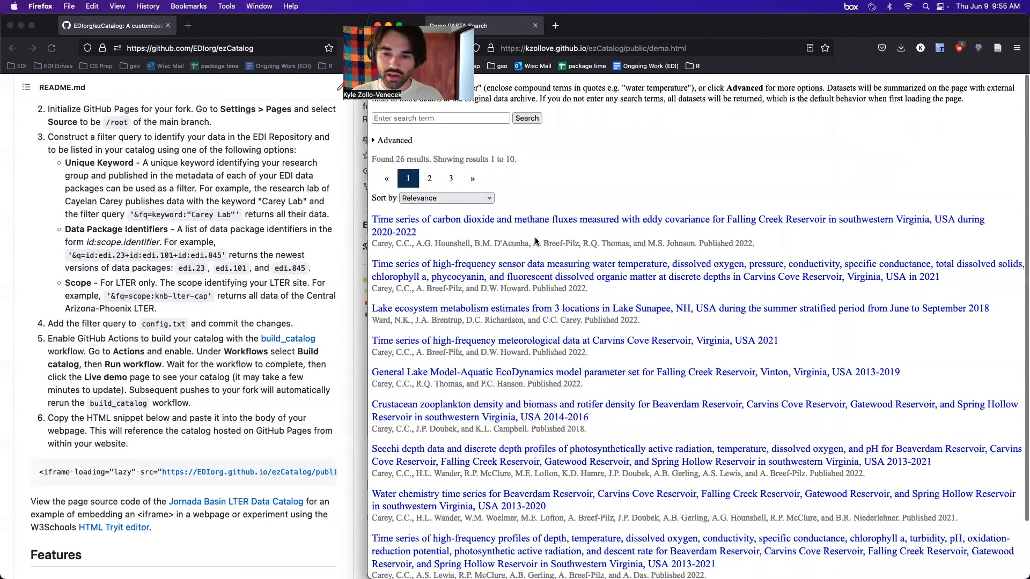
key("super+Left")
Open the demo.html file in the fork's public folder
scroll(456, 211, "up", 5)
scroll(456, 211, "up", 6)
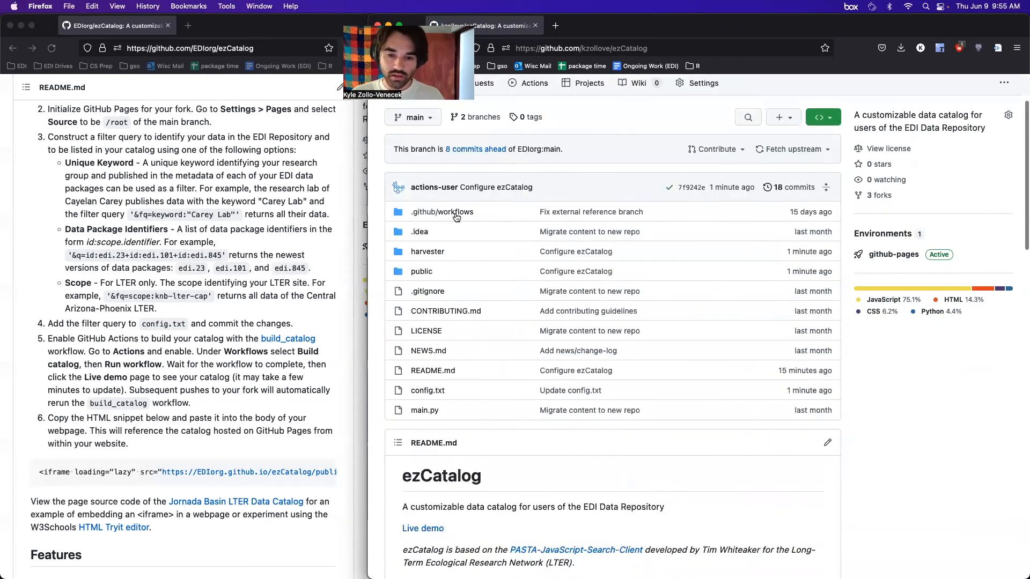
left_click(420, 274)
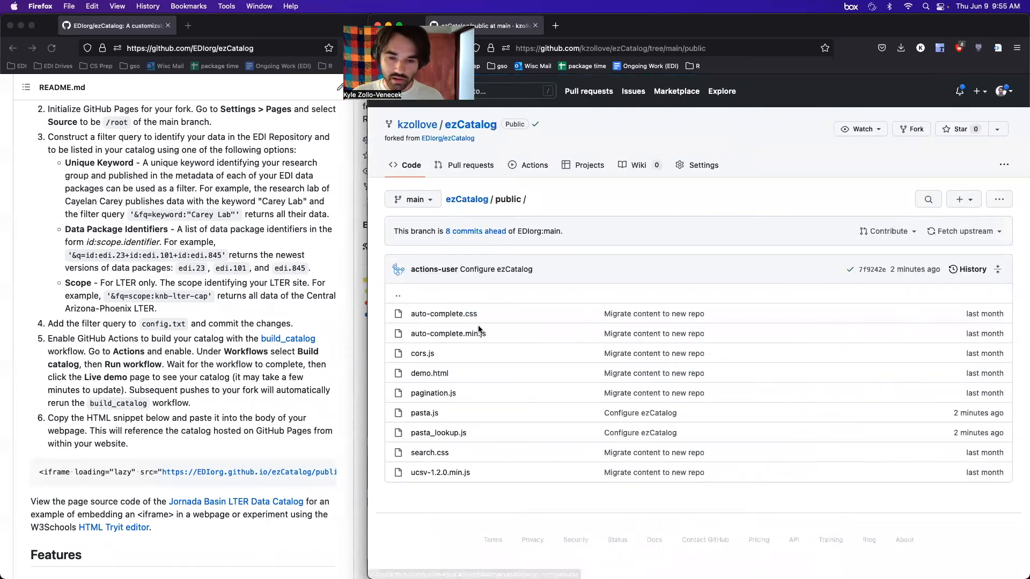
left_click(429, 376)
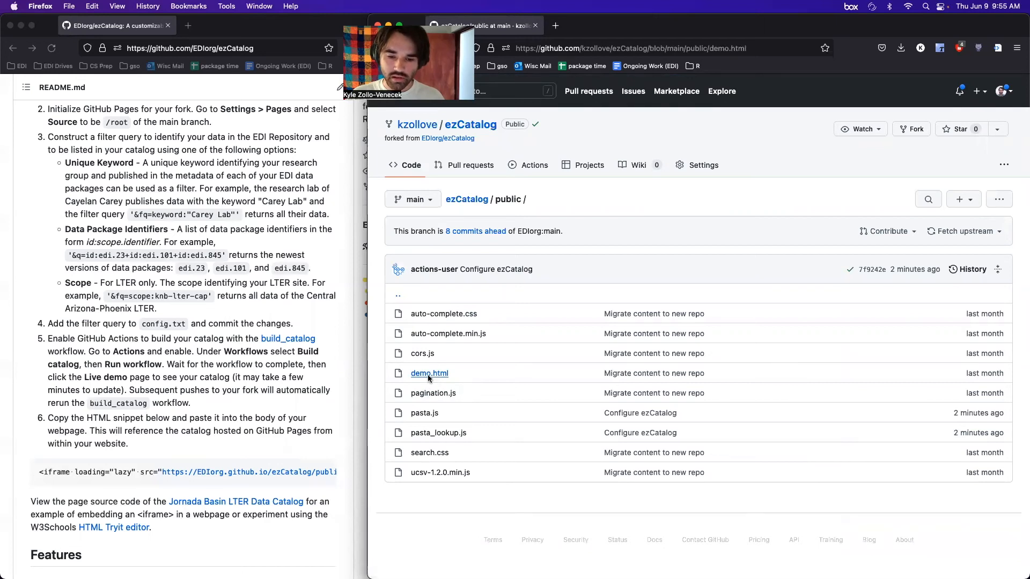
scroll(466, 373, "down", 2)
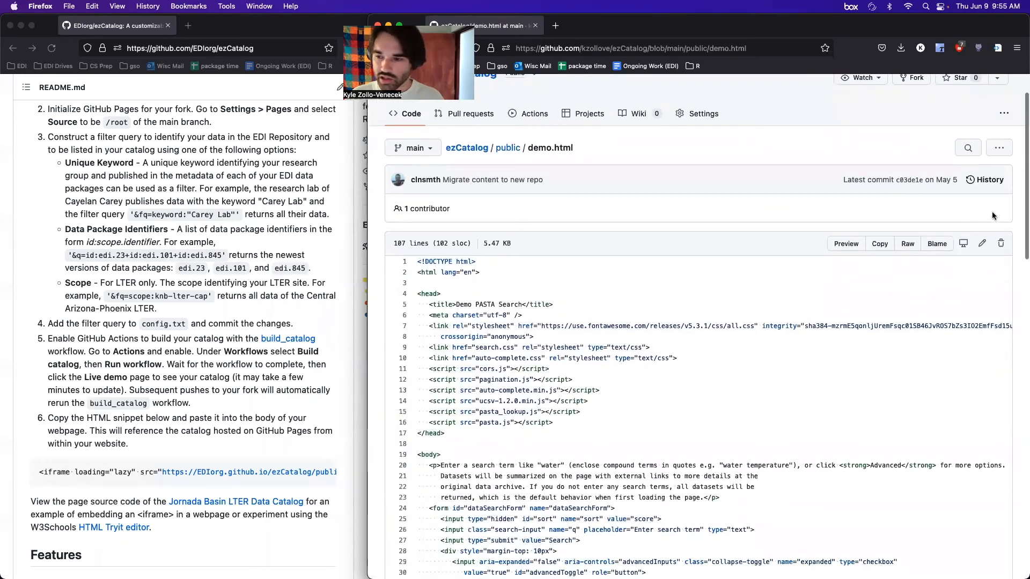
Edit demo.html, adding the line <link href="styles.css" rel="stylesheet" type="text/css"> below the search.css link
left_click(981, 243)
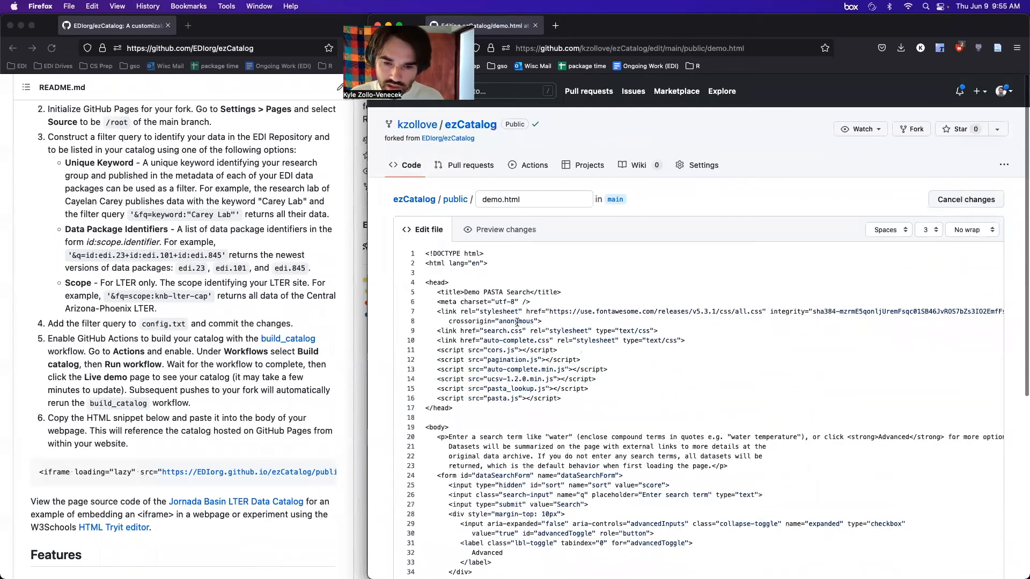
triple_click(664, 330)
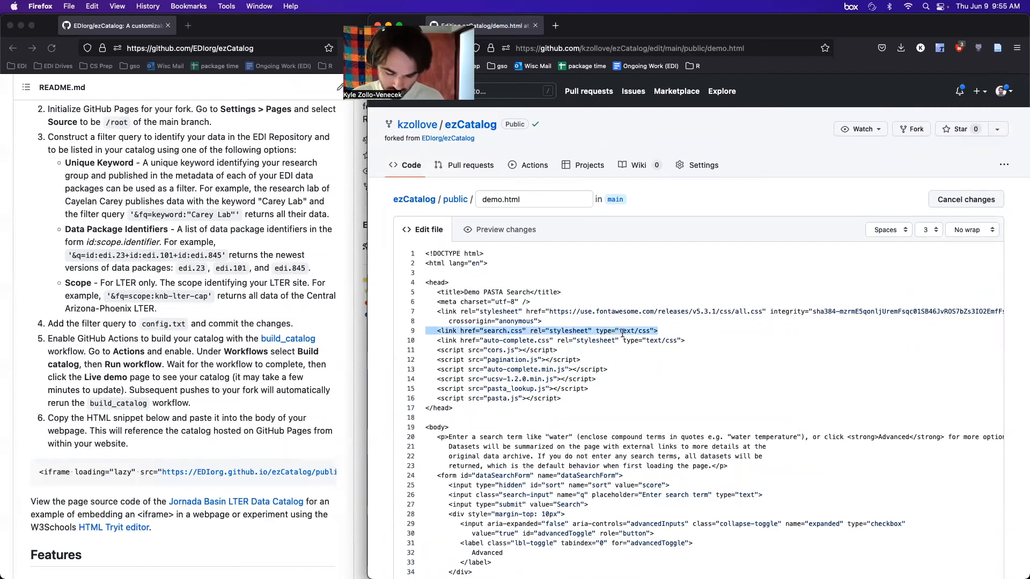
type("<link href=\"search.css\" rel=\"stylesheet\" type=\"text/css\">")
type("v")
key("BackSpace")
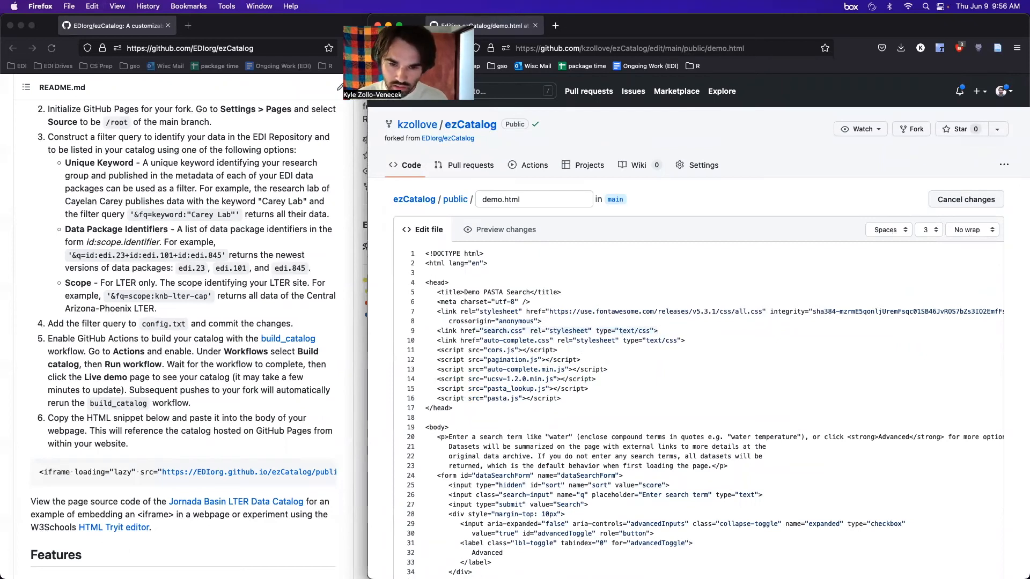
type("<link href=\"search.css\" rel=\"stylesheet\" type=\"text/css\">")
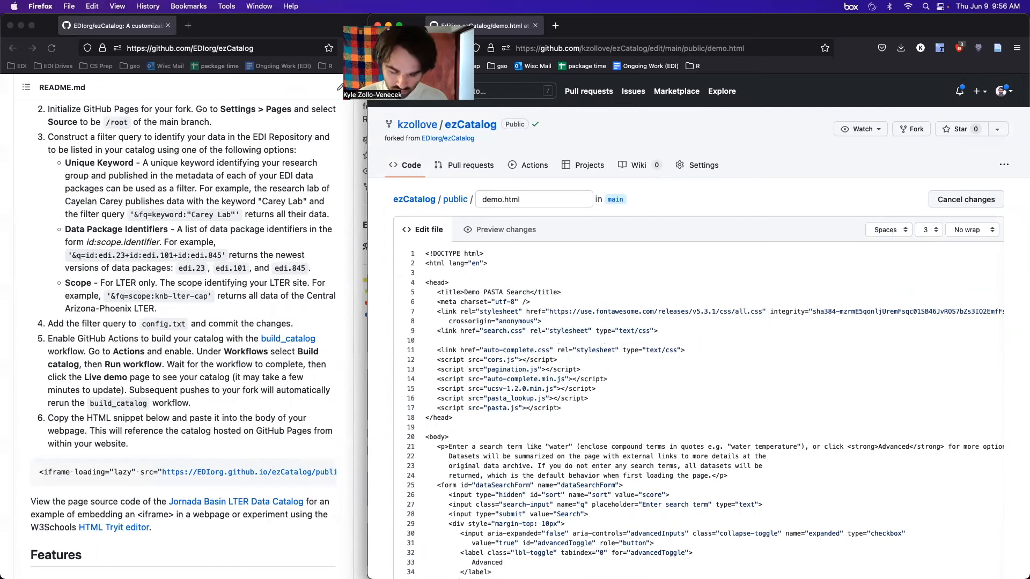
key("Return")
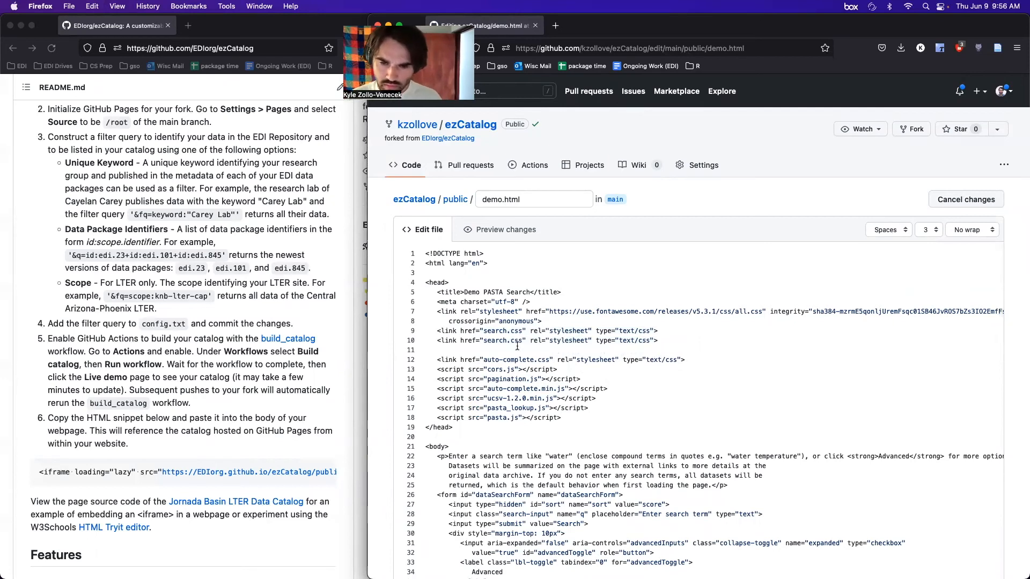
left_click_drag(505, 341, 482, 341)
type("styles")
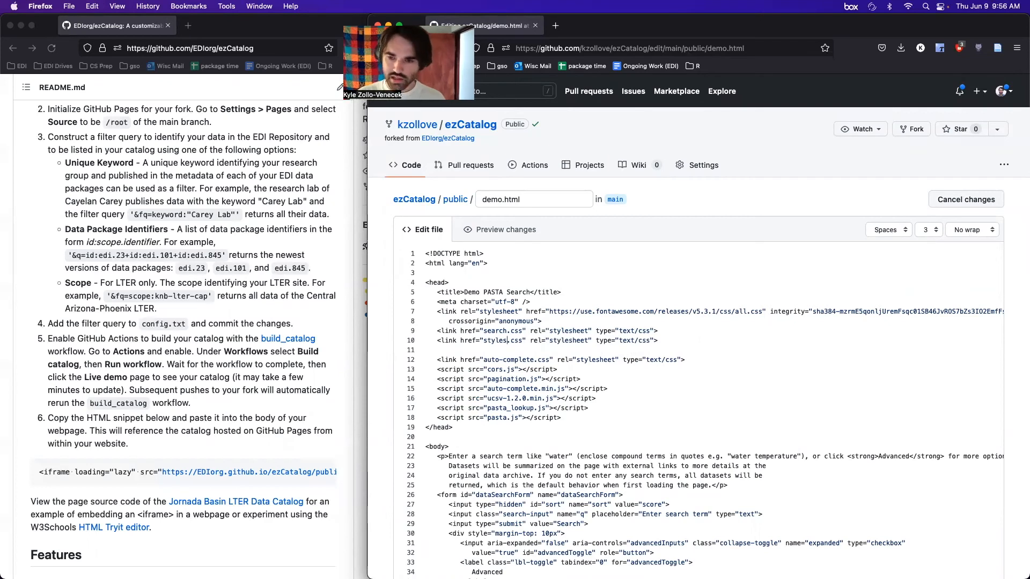
Commit the demo.html changes directly to the main branch with the default message
scroll(383, 458, "down", 15)
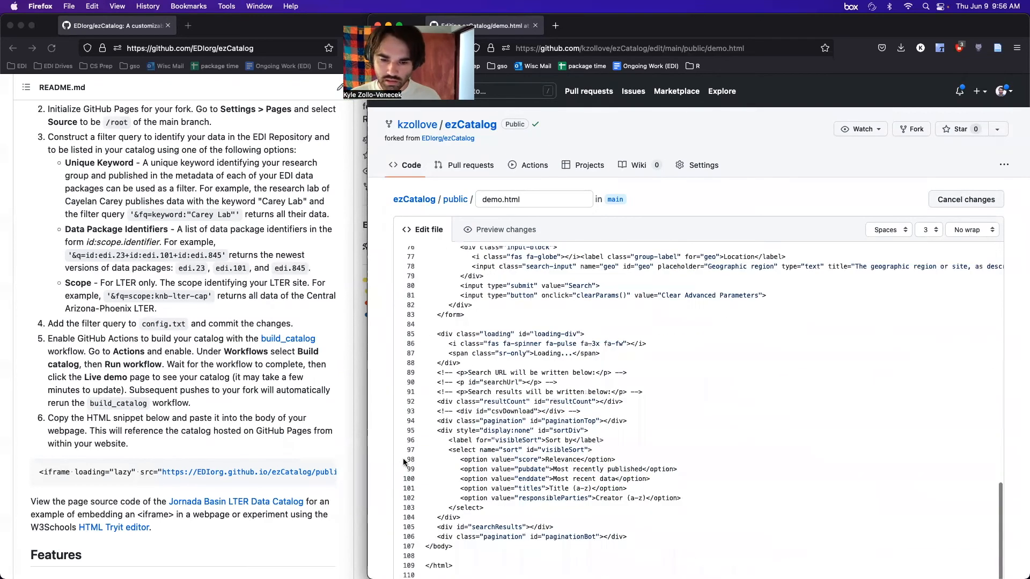
scroll(383, 458, "down", 5)
left_click(439, 540)
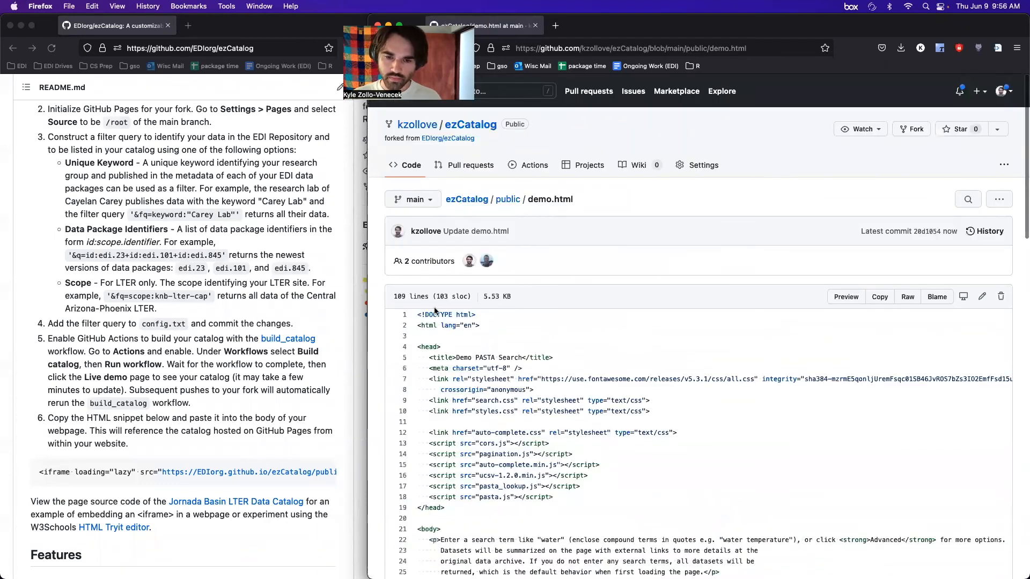
Start a new file named styles.css in the fork's public folder
left_click(507, 199)
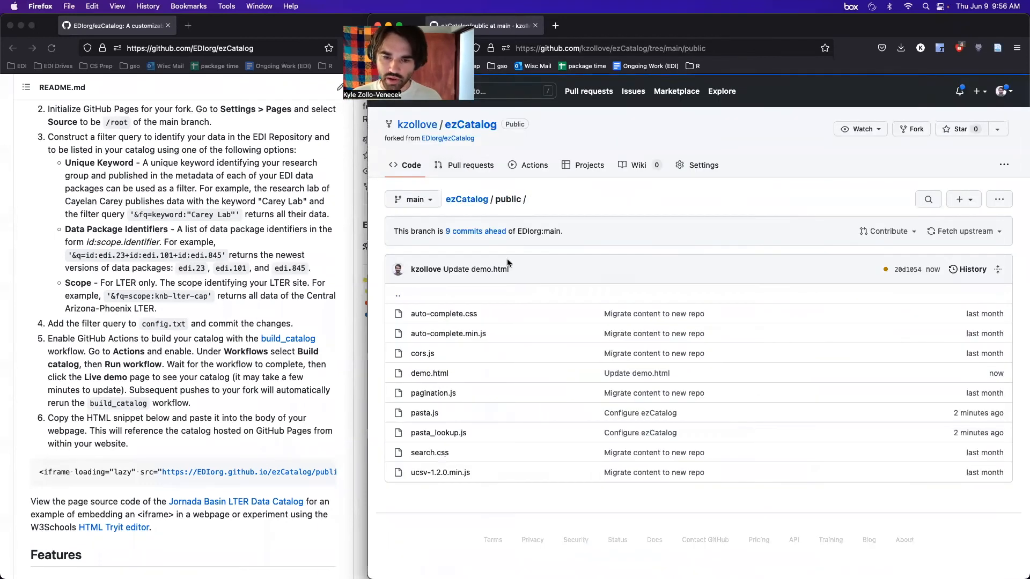
left_click(959, 201)
left_click(956, 222)
type("styles.css")
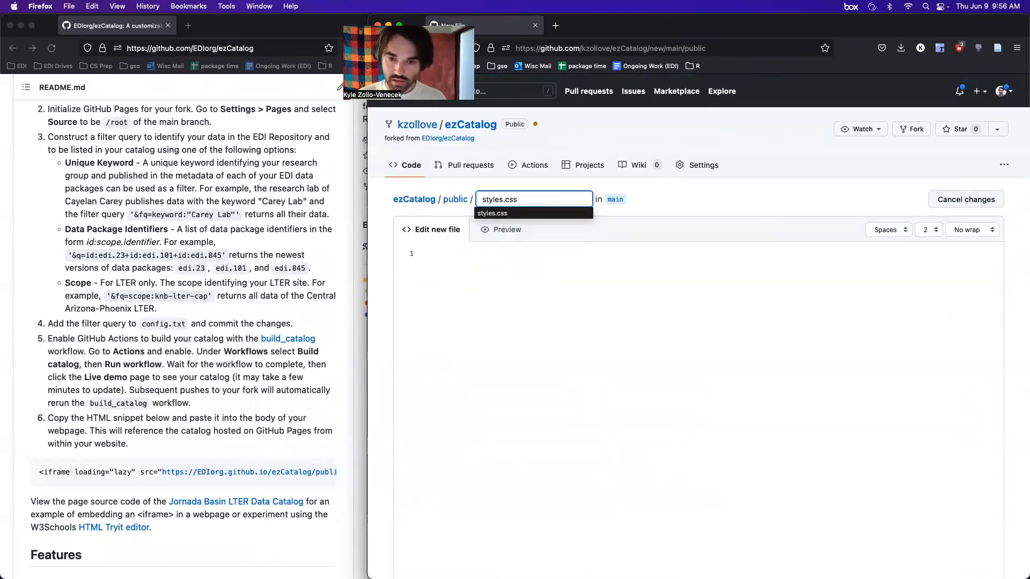
Add a body rule with color: blue; to styles.css and commit the new file to the main branch
key("Tab")
left_click(471, 293)
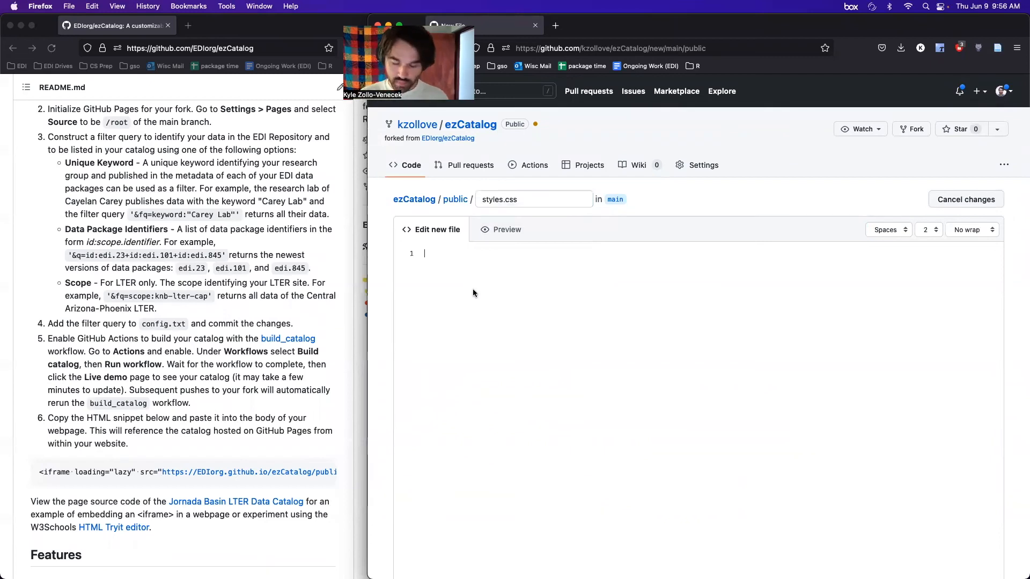
type("body {")
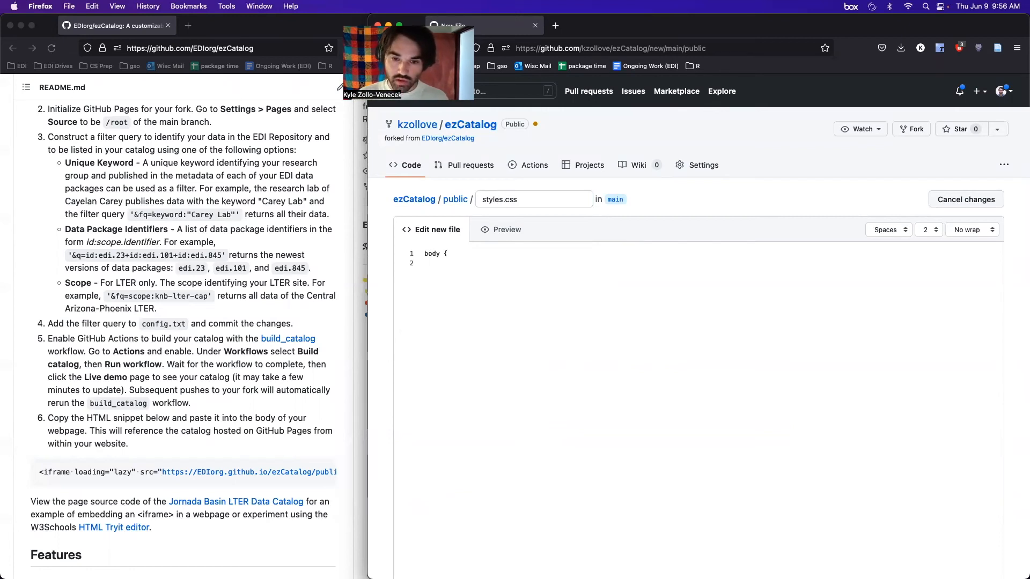
key("Return")
type("color: blue;")
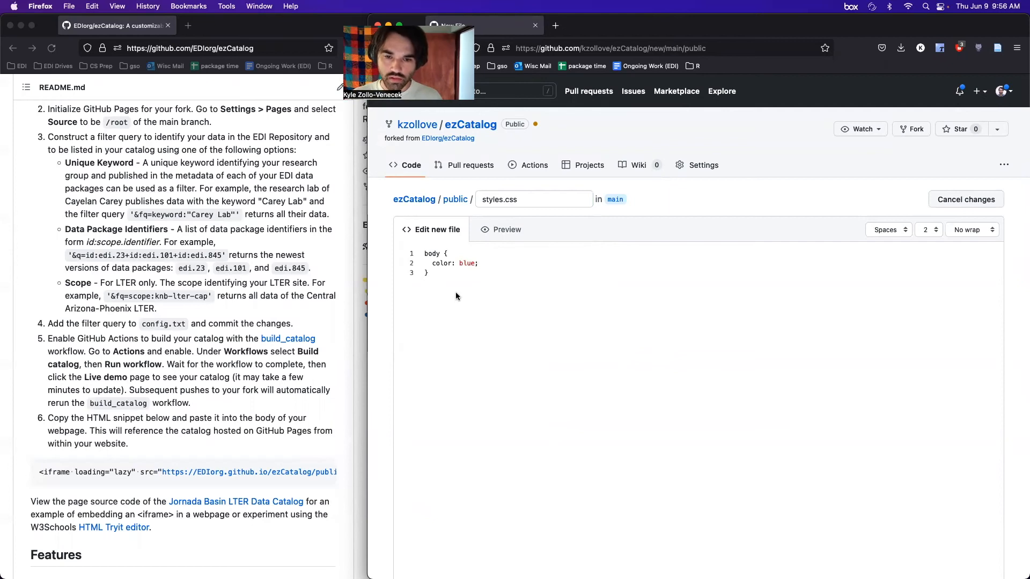
scroll(456, 291, "down", 5)
left_click(426, 500)
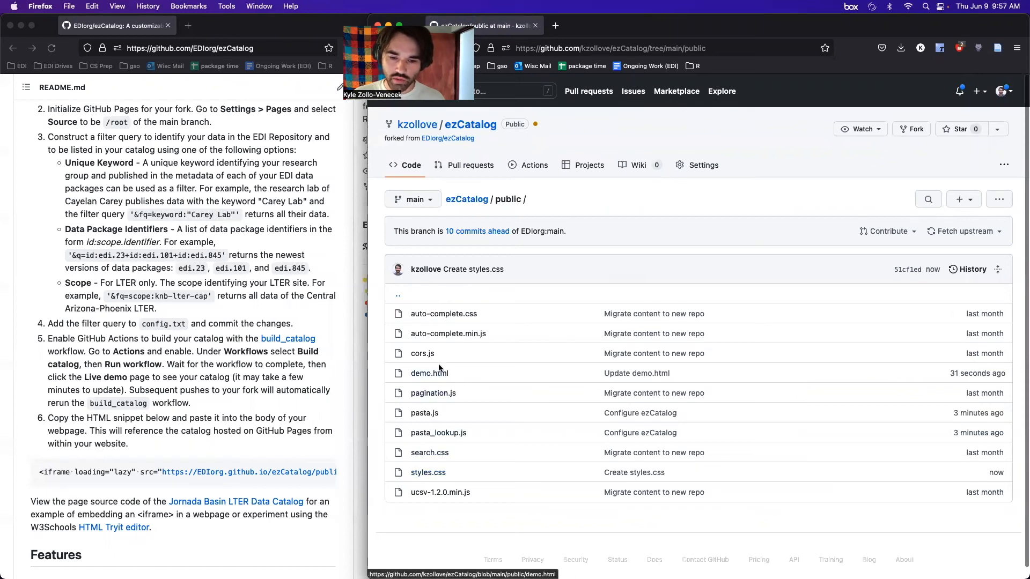
Return to the fork's main page, reload it to check the build status, and view the live demo's restyled text
left_click(460, 200)
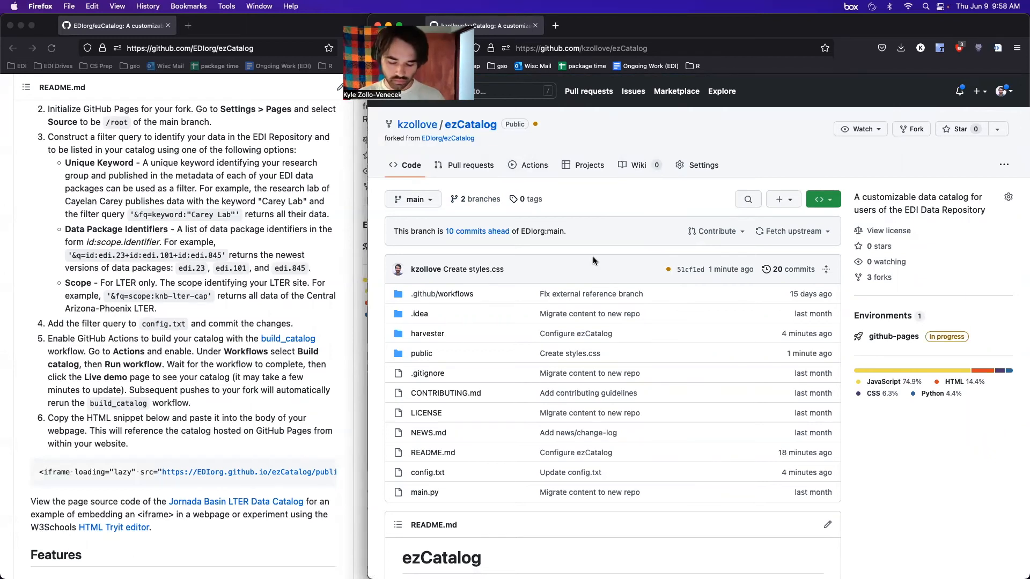
key("super+r")
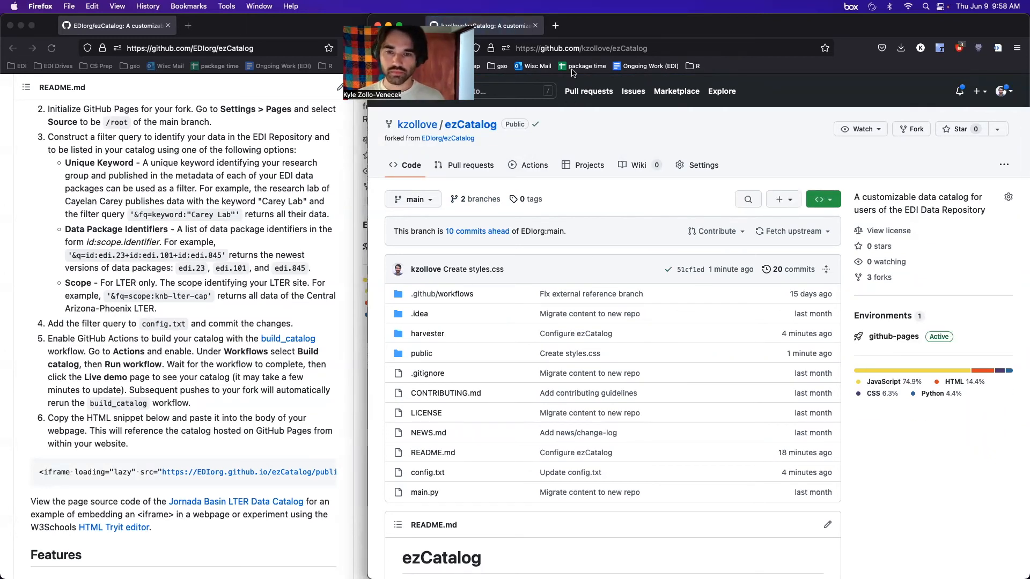
scroll(625, 270, "down", 10)
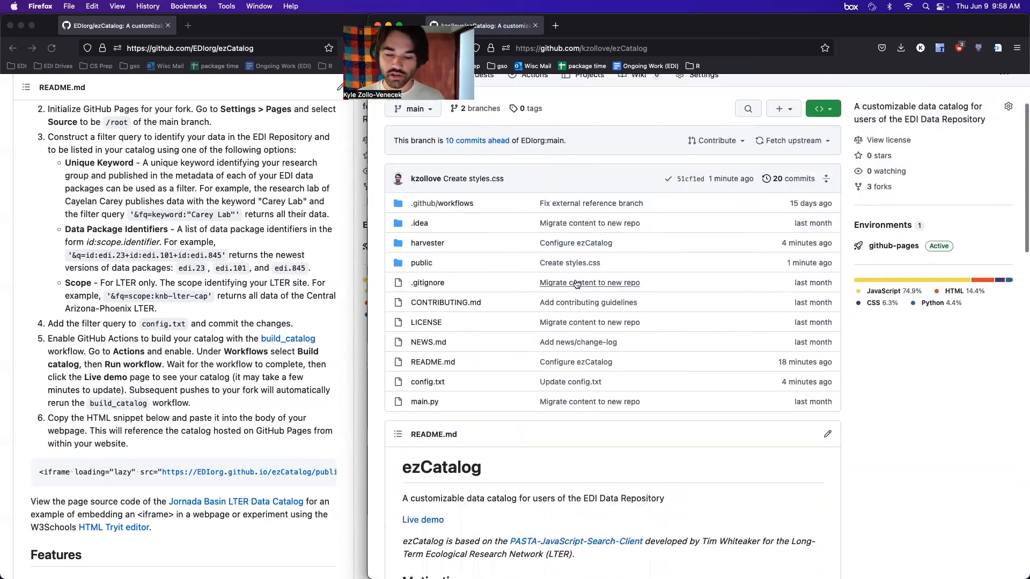
left_click(434, 303)
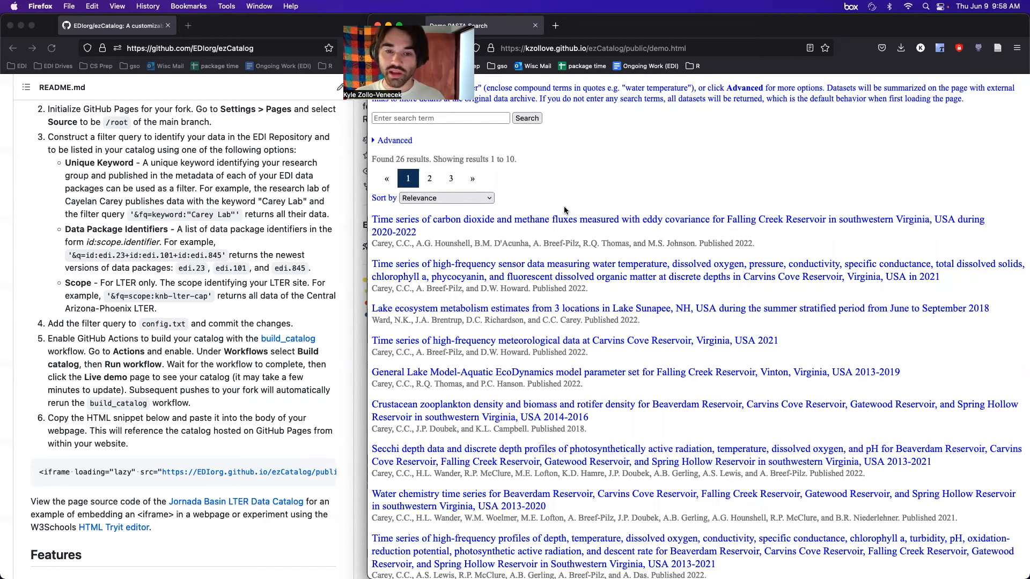
scroll(568, 169, "left", 5)
Open demo.html in the public folder and review its stylesheet link lines
scroll(487, 170, "up", 3)
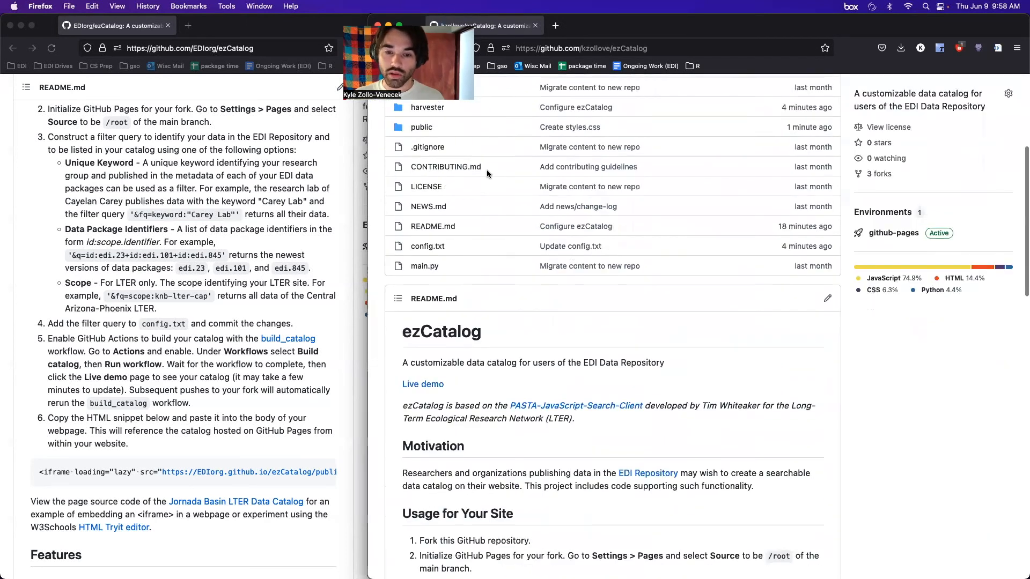
left_click(424, 255)
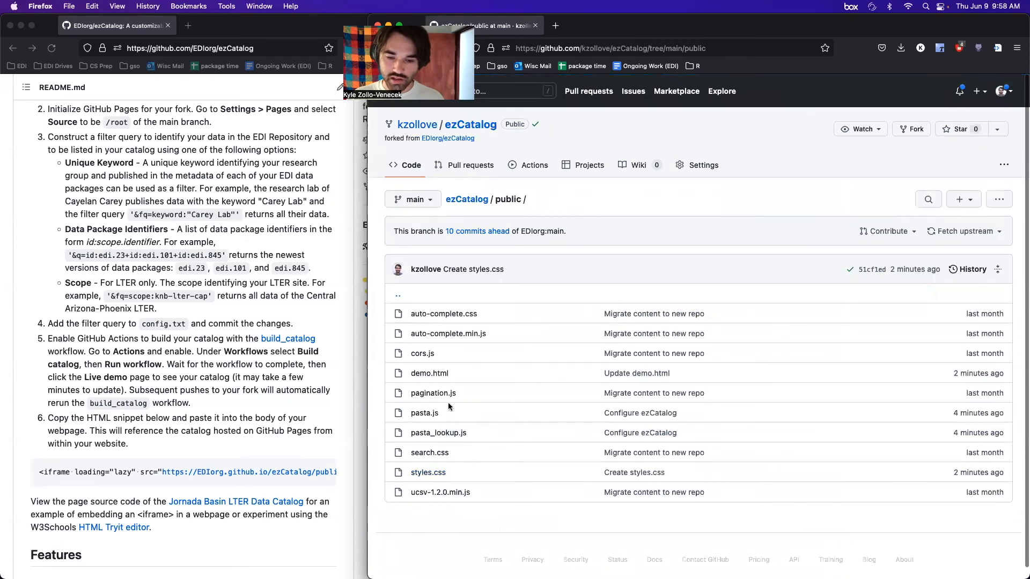
left_click(427, 373)
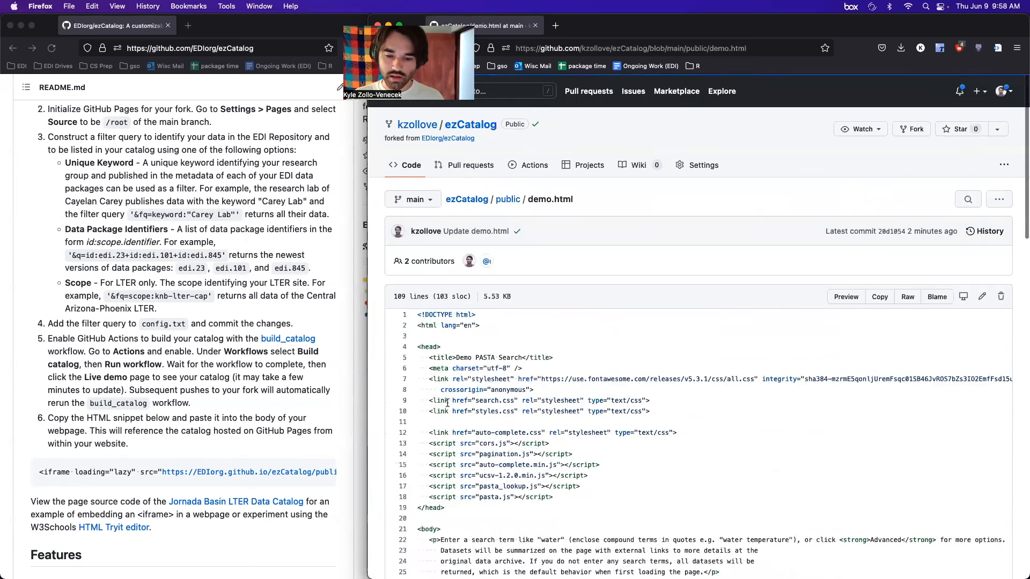
scroll(450, 409, "down", 2)
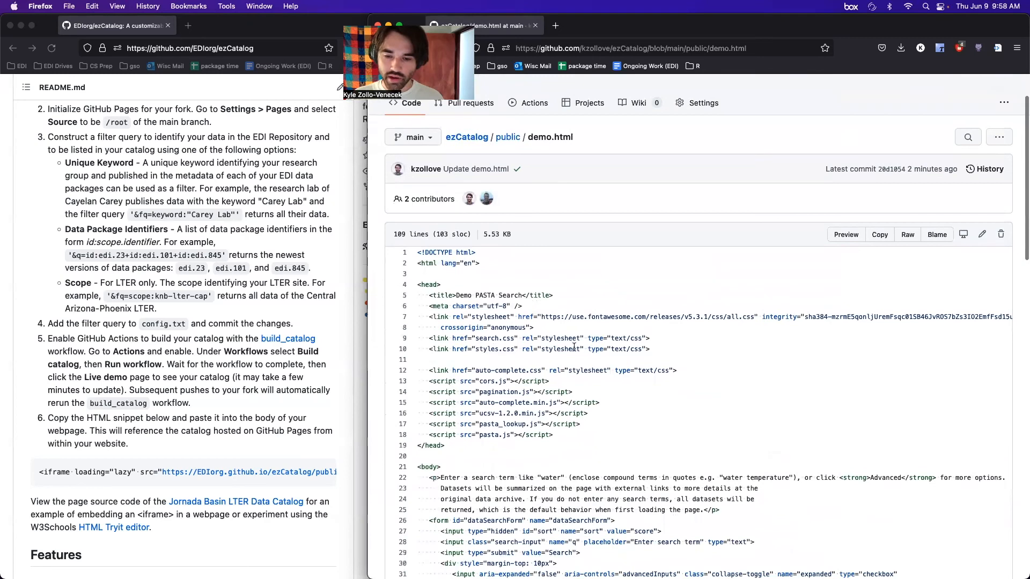
scroll(479, 330, "left", 5)
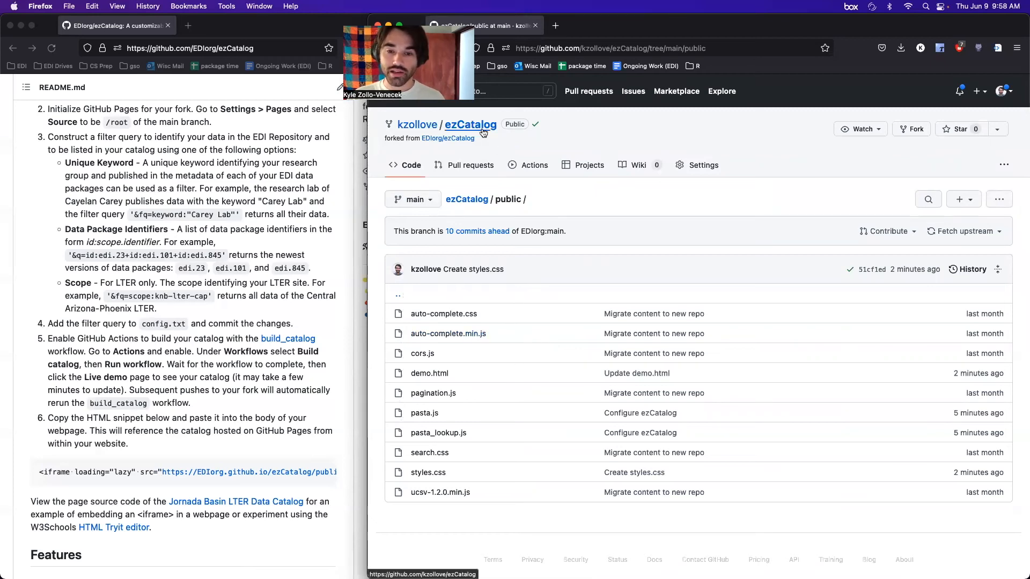
Find the iframe snippet in the Usage for Your Site section of the fork's README and select it to read its full length
left_click(483, 201)
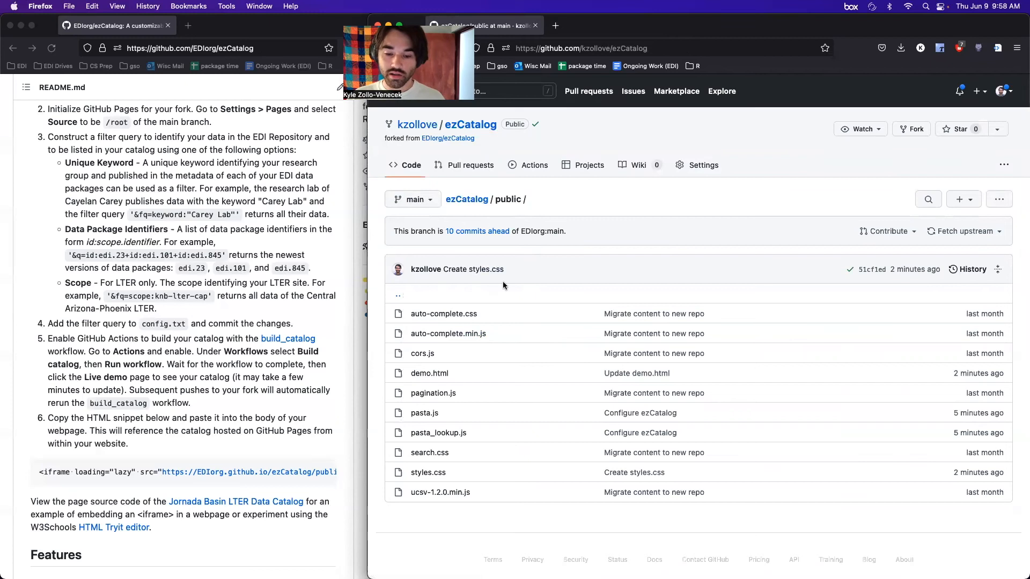
scroll(501, 340, "down", 5)
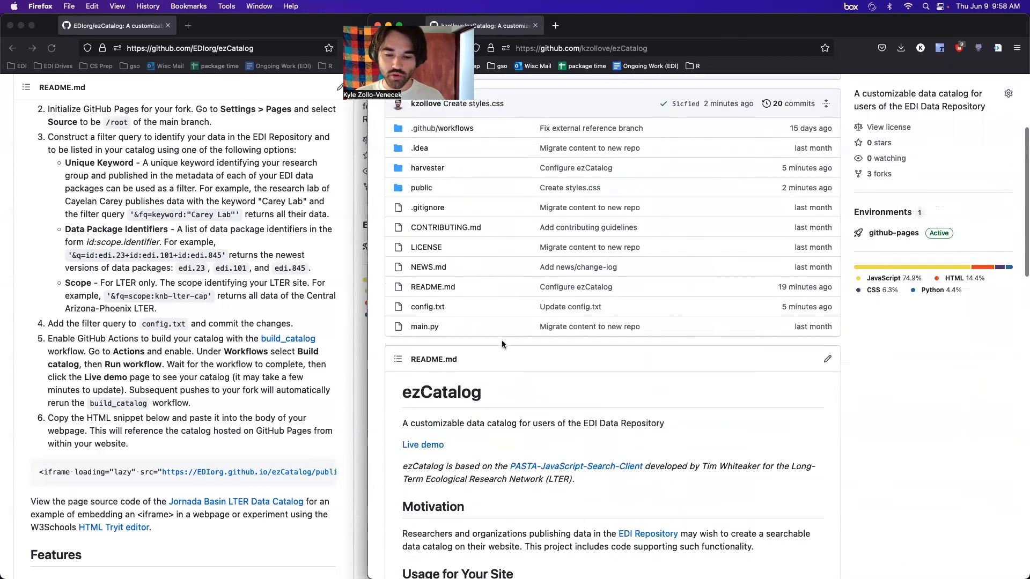
scroll(502, 344, "down", 3)
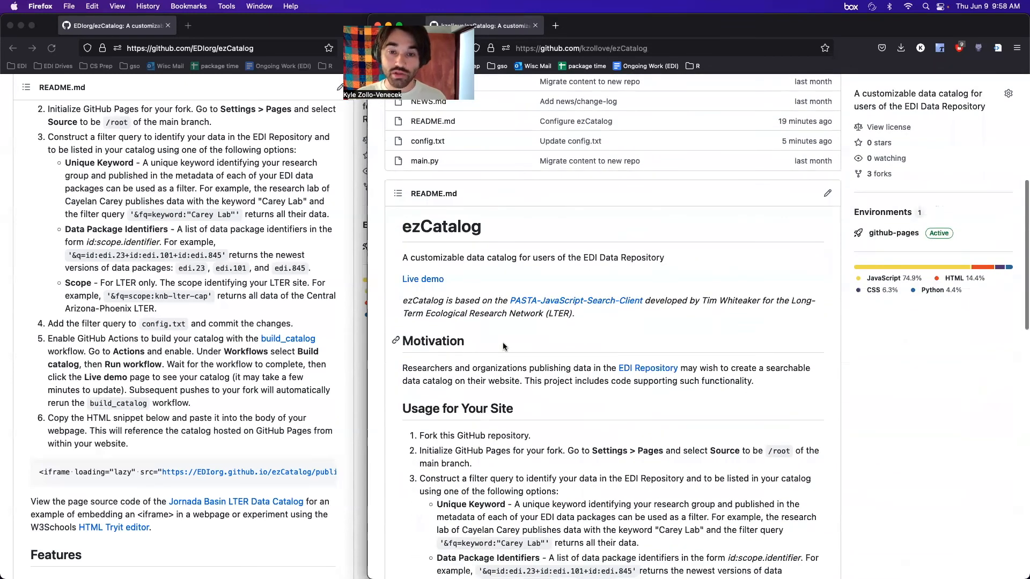
scroll(504, 346, "down", 2)
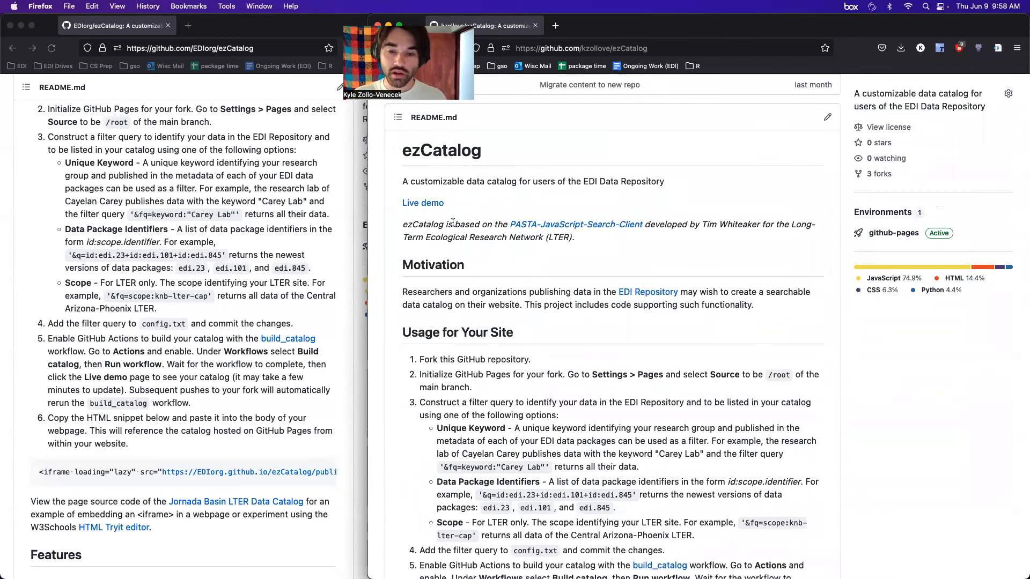
scroll(461, 237, "down", 7)
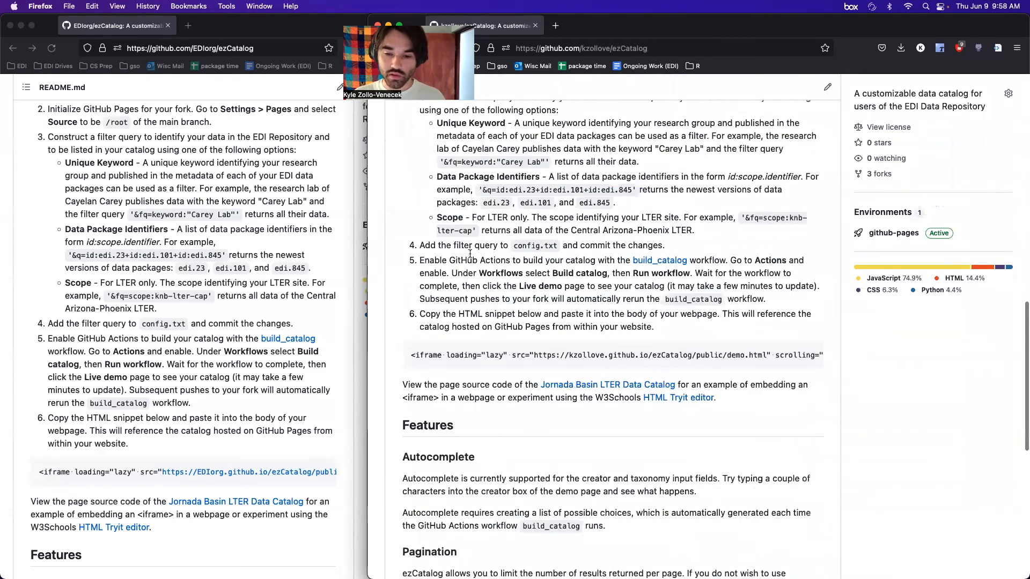
scroll(469, 254, "down", 2)
left_click_drag(411, 288, 829, 289)
scroll(590, 284, "left", 10)
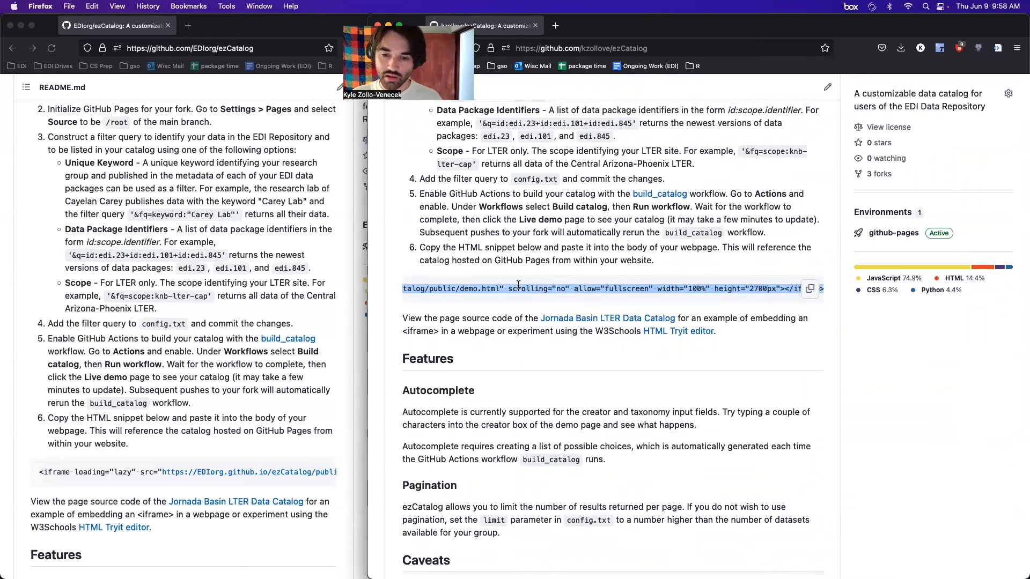
left_click(492, 264)
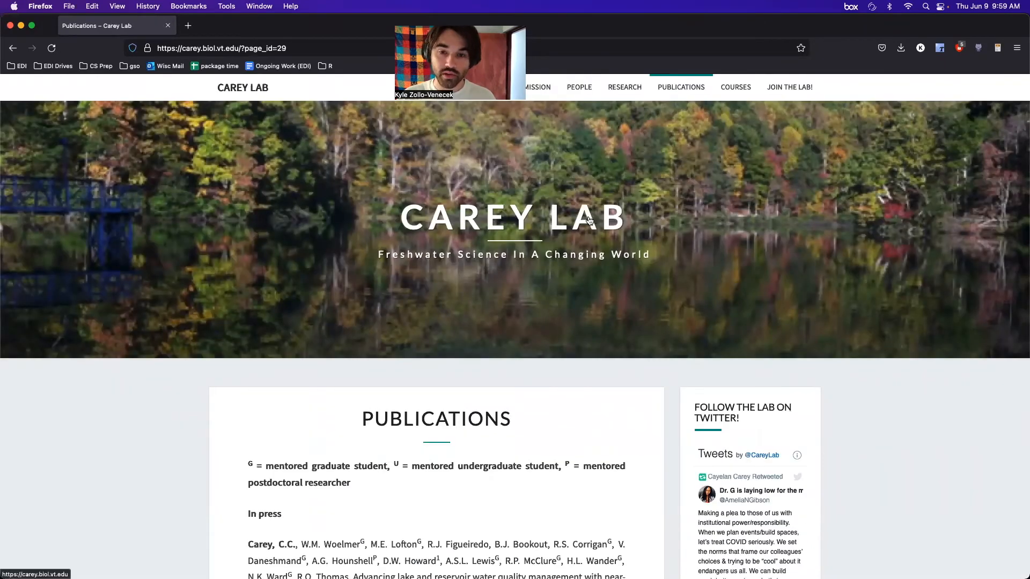
Examine the Carey Lab website's Publications page, from the banner and navigation through the publications list
scroll(590, 220, "down", 2)
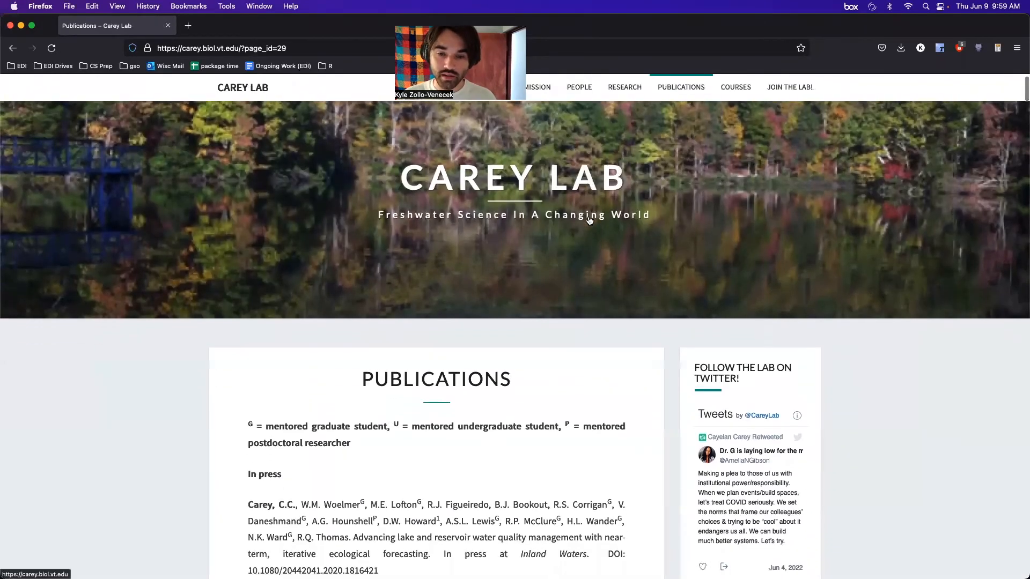
scroll(504, 335, "down", 4)
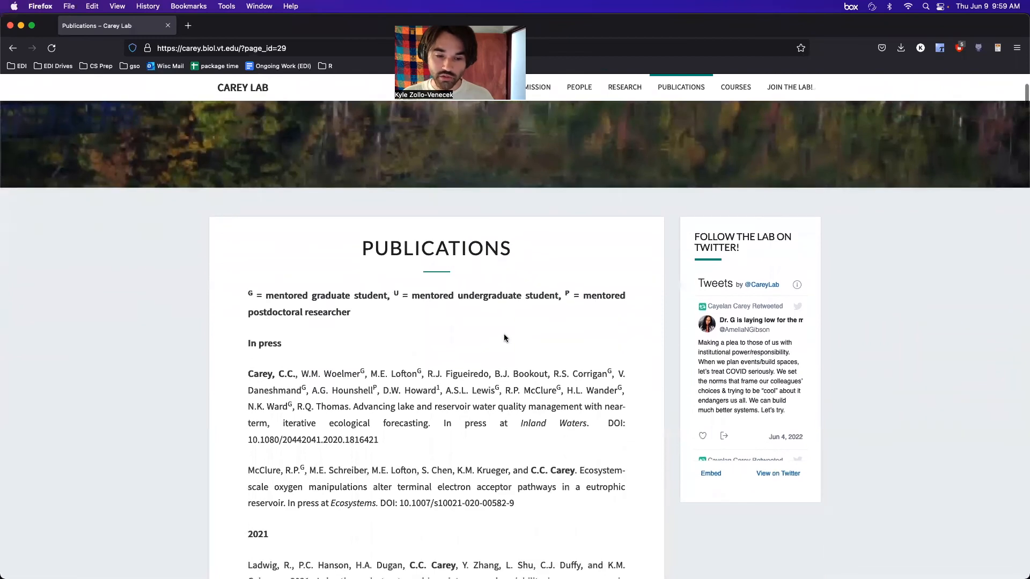
scroll(497, 265, "up", 6)
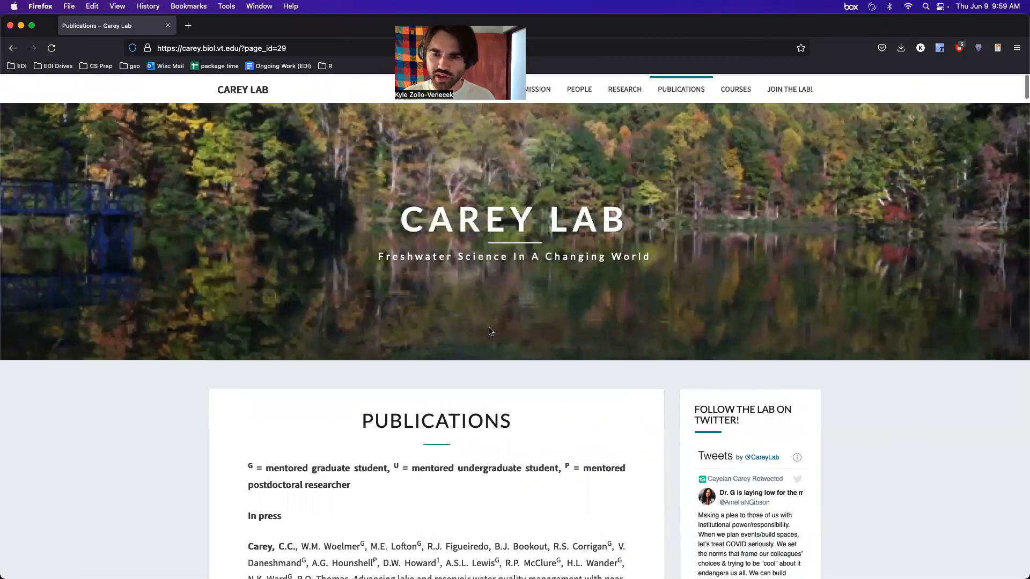
scroll(370, 393, "down", 2)
scroll(370, 393, "down", 15)
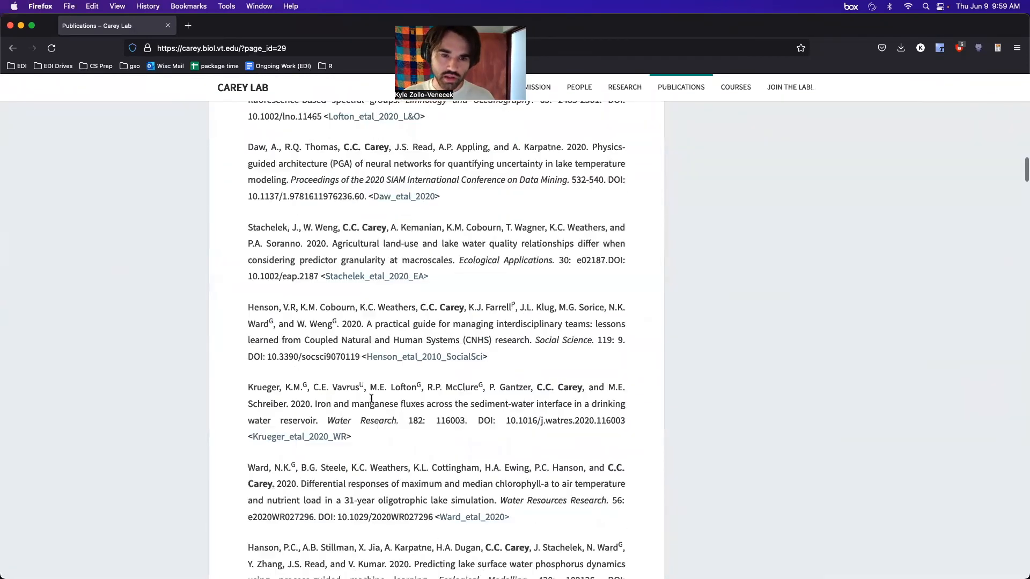
scroll(373, 399, "down", 16)
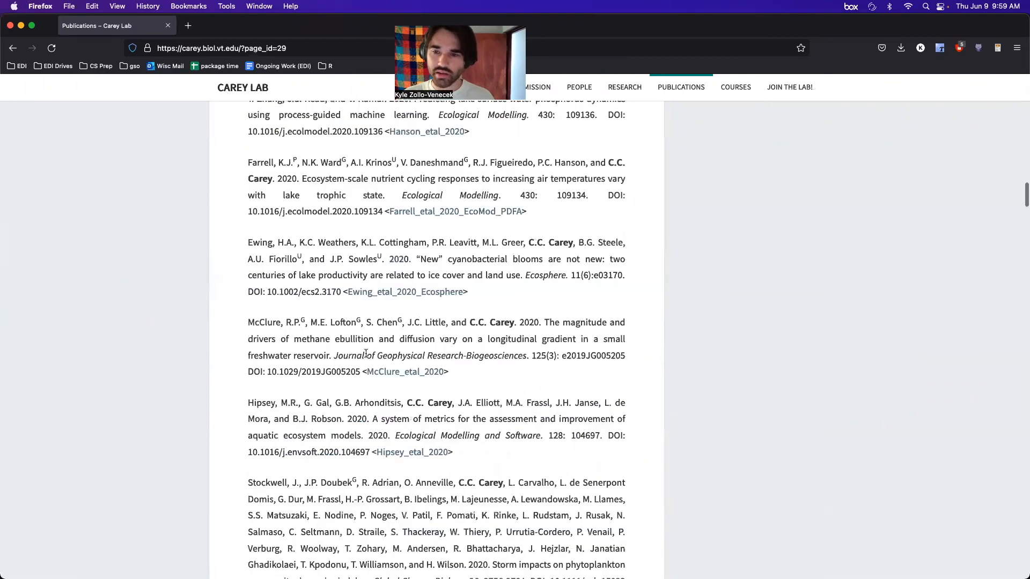
scroll(365, 353, "up", 20)
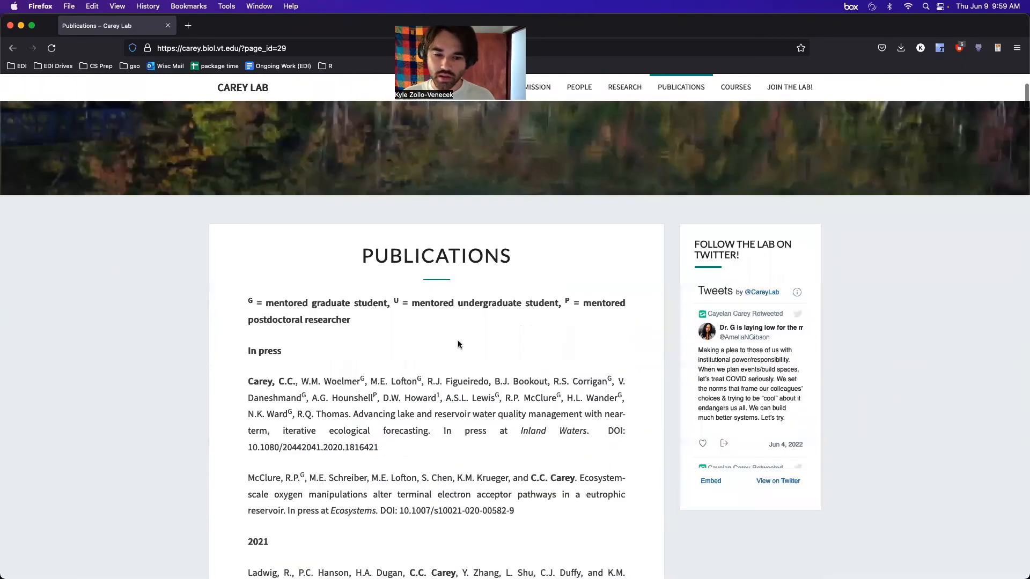
scroll(459, 344, "up", 5)
scroll(447, 353, "down", 1)
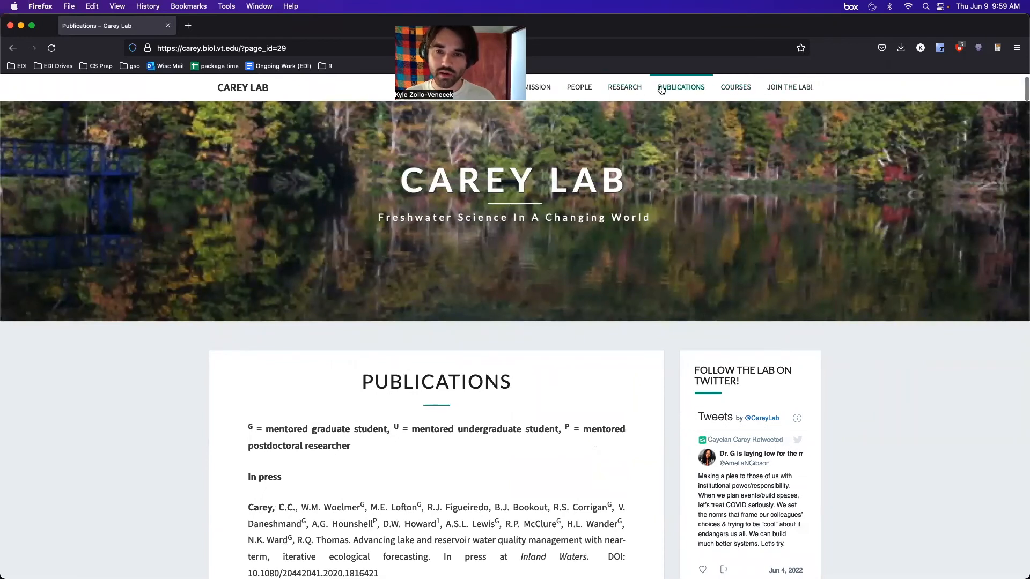
scroll(448, 399, "down", 2)
scroll(448, 400, "down", 5)
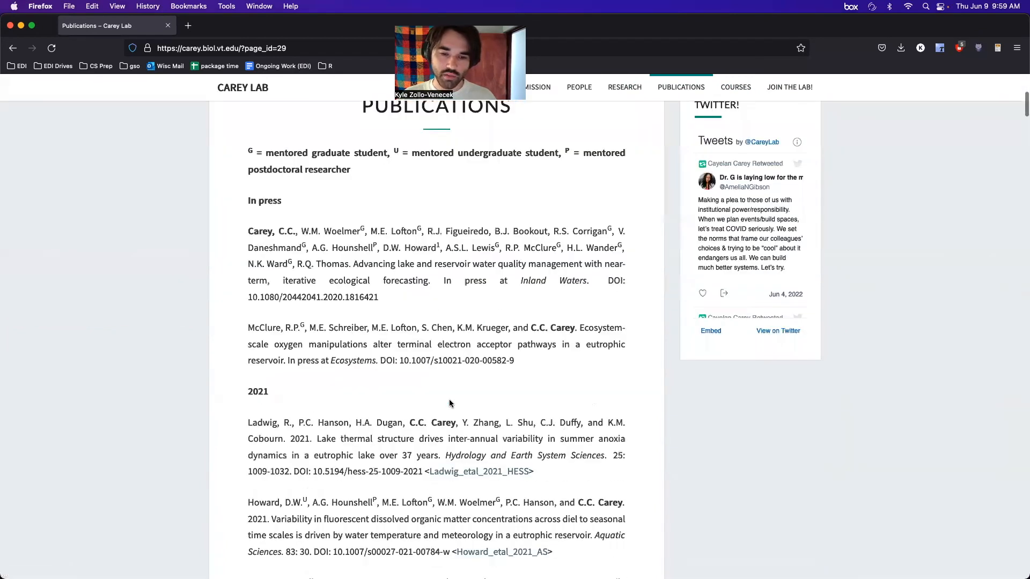
Switch to Visual Studio Code and change both Publications headings in the page's entry header to Data Catalog
key("ctrl+Up")
mouse_move(661, 20)
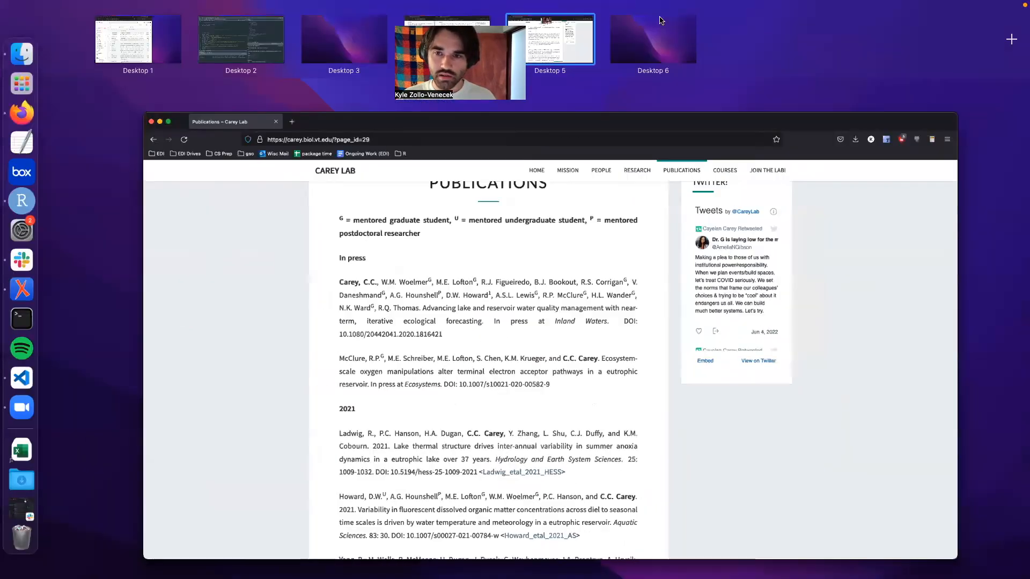
left_click(241, 39)
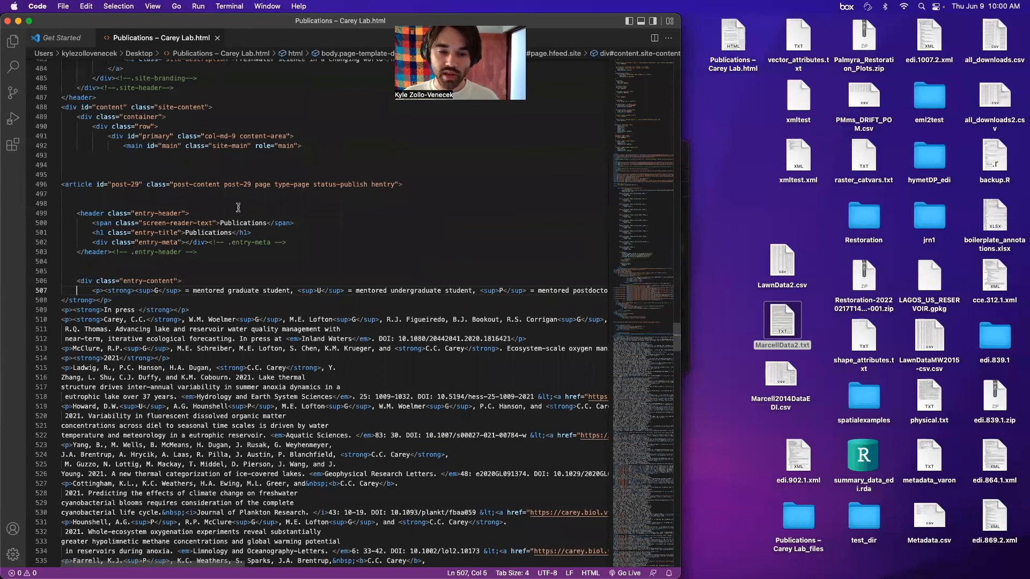
double_click(236, 222)
key("super+d")
type("Data Catalog")
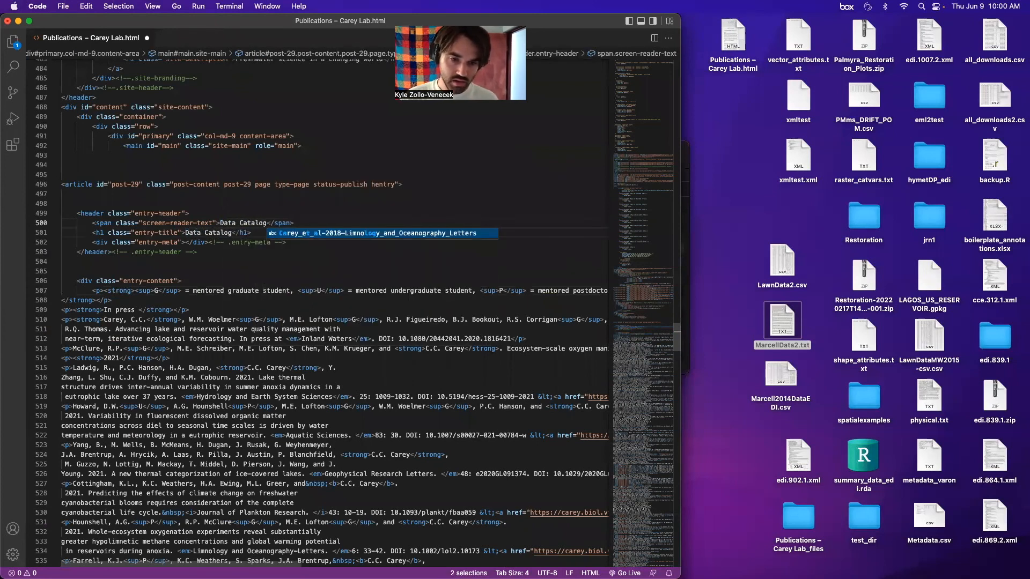
left_click(284, 255)
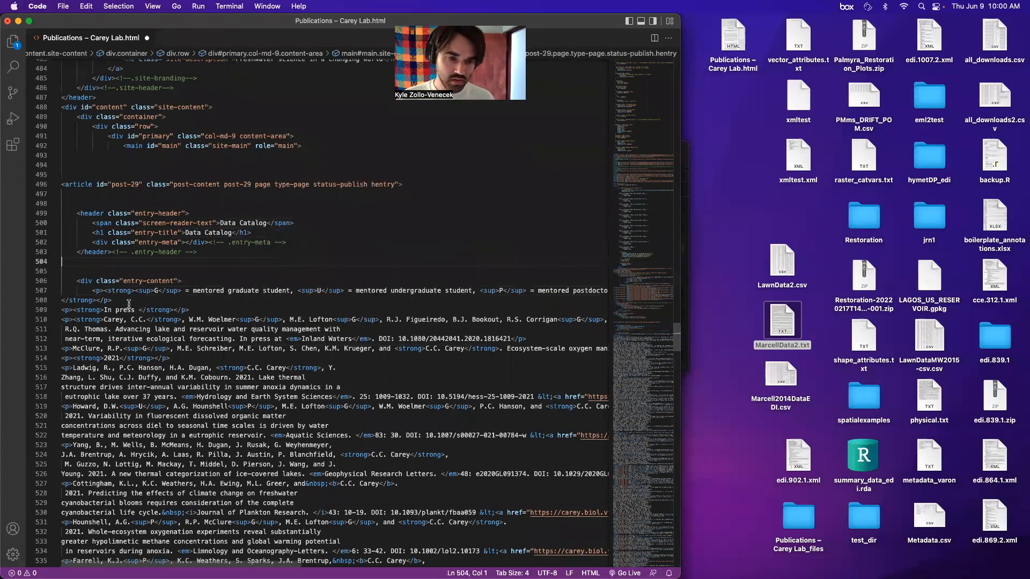
Delete all the publication paragraphs inside the entry-content div, leaving its opening and closing tags in place
left_click(91, 291)
scroll(153, 304, "down", 4)
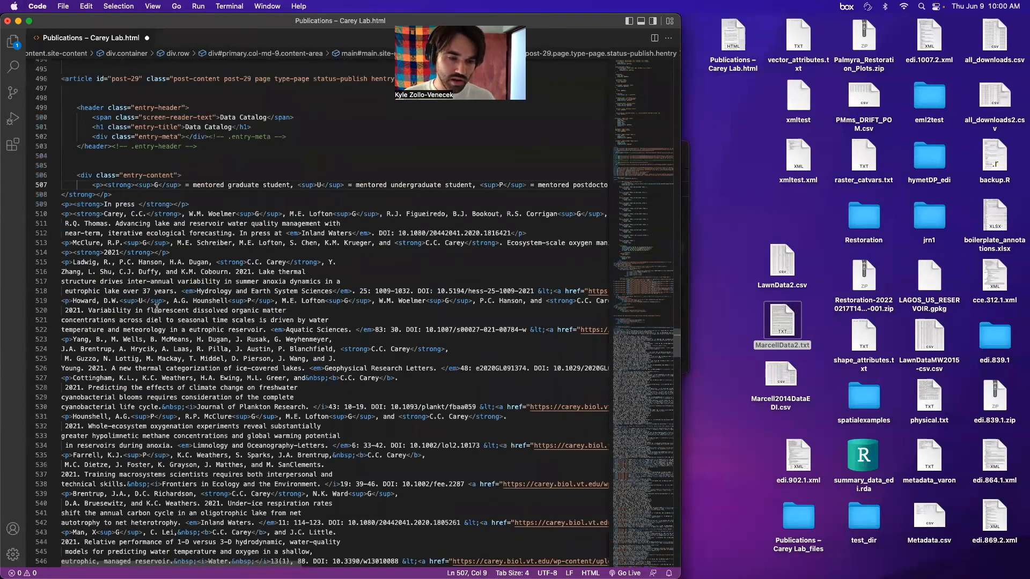
scroll(156, 307, "down", 20)
scroll(156, 309, "down", 10)
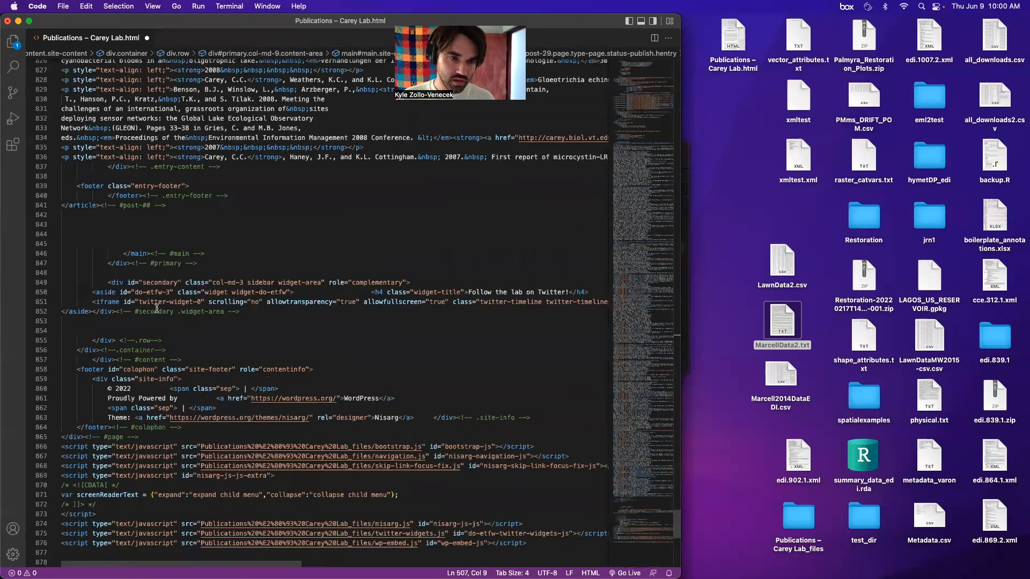
scroll(196, 256, "up", 3)
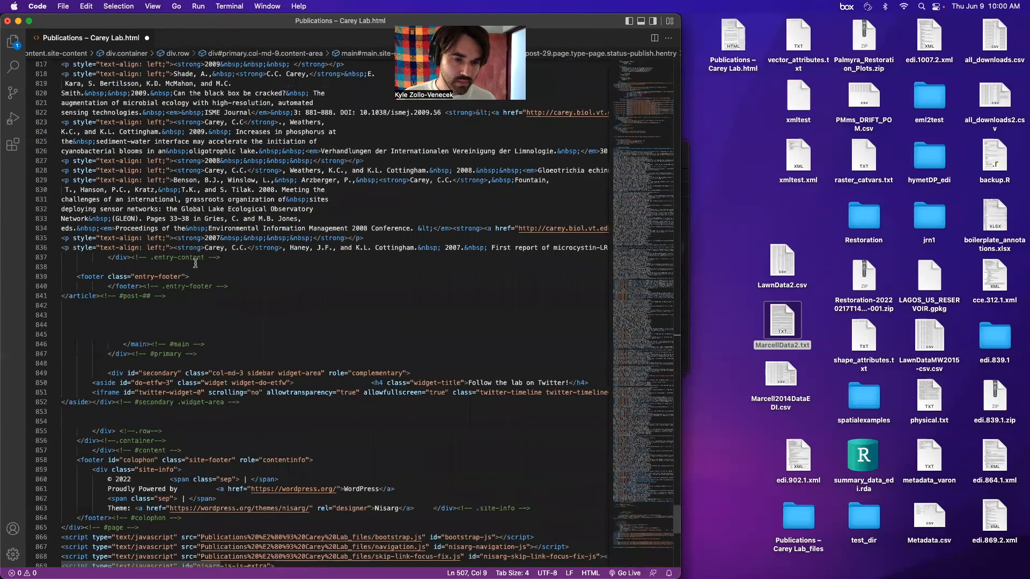
left_click(271, 249, "shift")
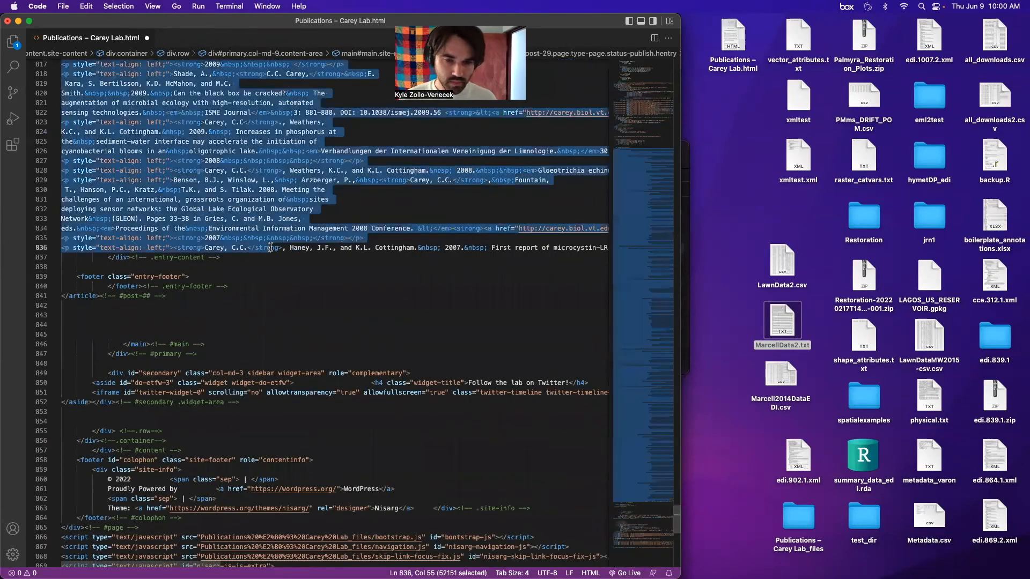
key("shift+End")
key("BackSpace")
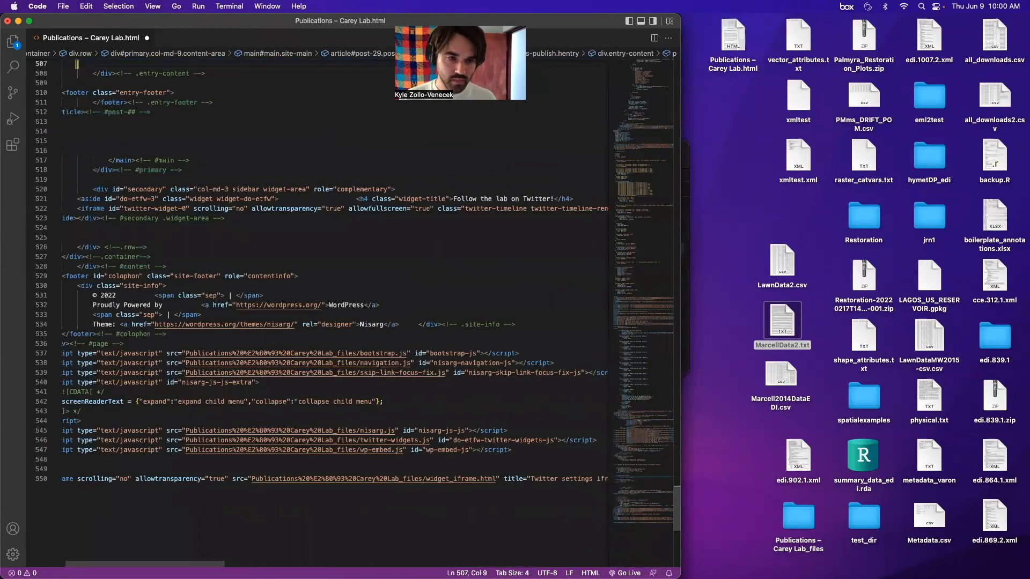
Insert the fork's lazy-loading iframe for ezCatalog/public/demo.html, width 100% and height 2700px, inside the entry-content div and save the file
scroll(357, 188, "up", 3)
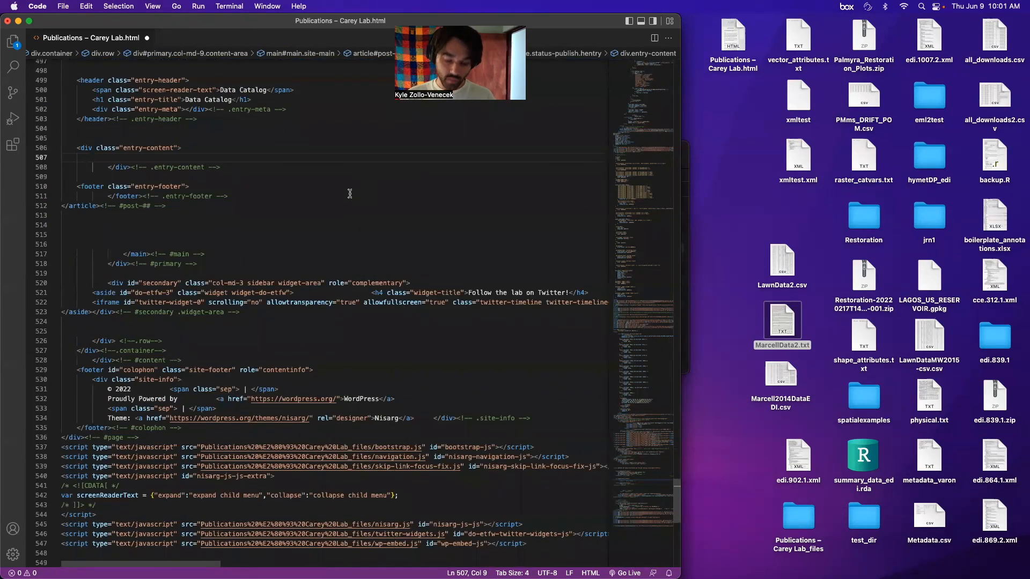
type("<iframe loading=\"lazy\" src=\"https://kzollove.github.io/ezCatalog/public/demo.html\" scrolling=\"no\" allow=\"fullscreen\" width=\"100%\" height=\"2700px\"></iframe>")
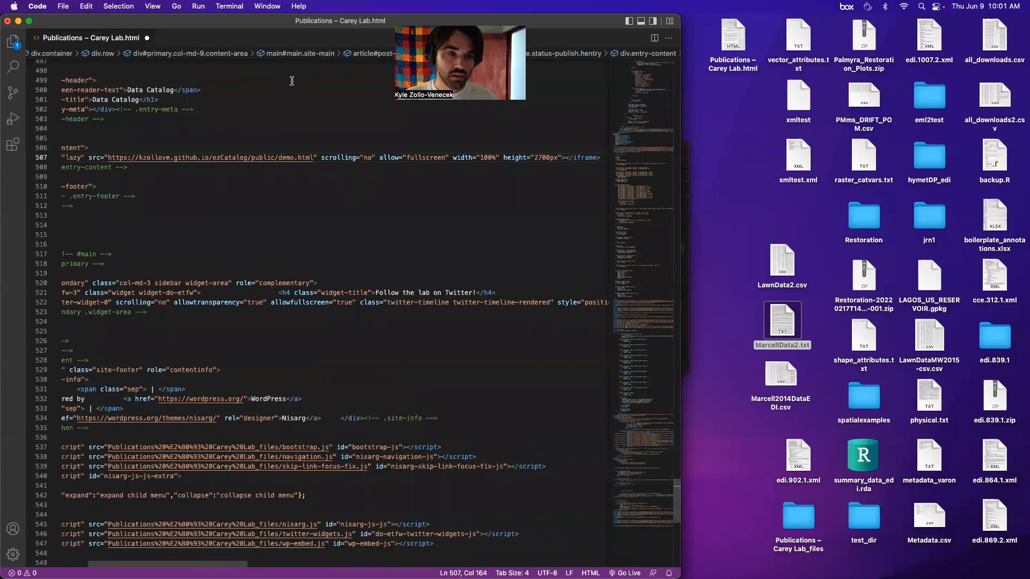
key("super+s")
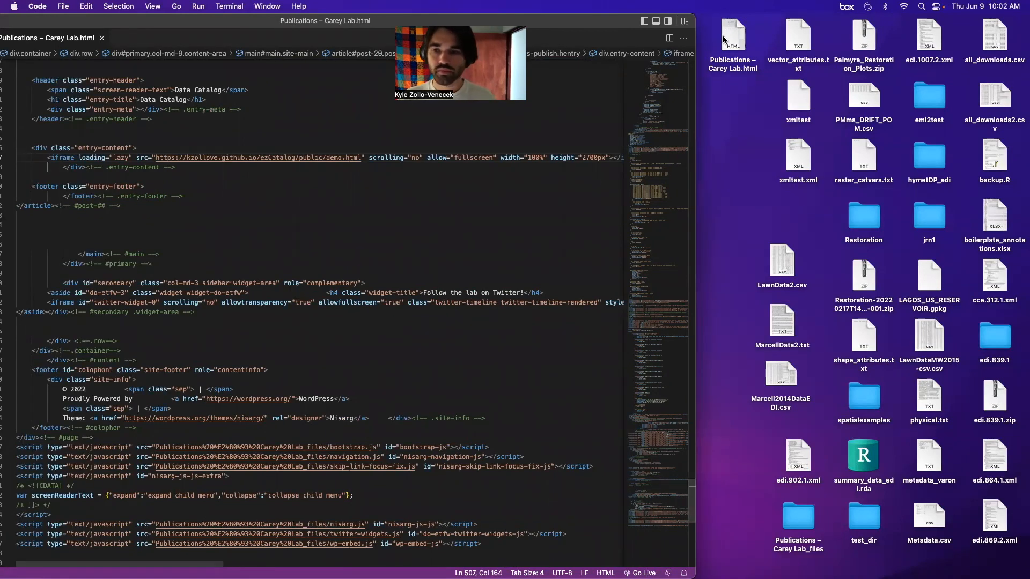
Open the saved Carey Lab page in Firefox and examine how the embedded catalog fits under the Data Catalog heading
double_click(733, 38)
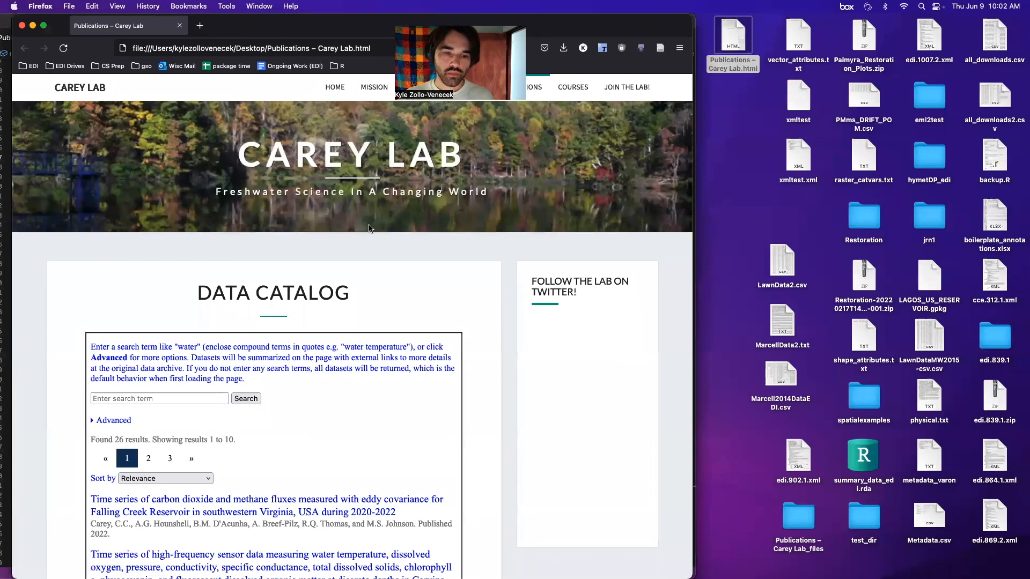
scroll(369, 228, "down", 5)
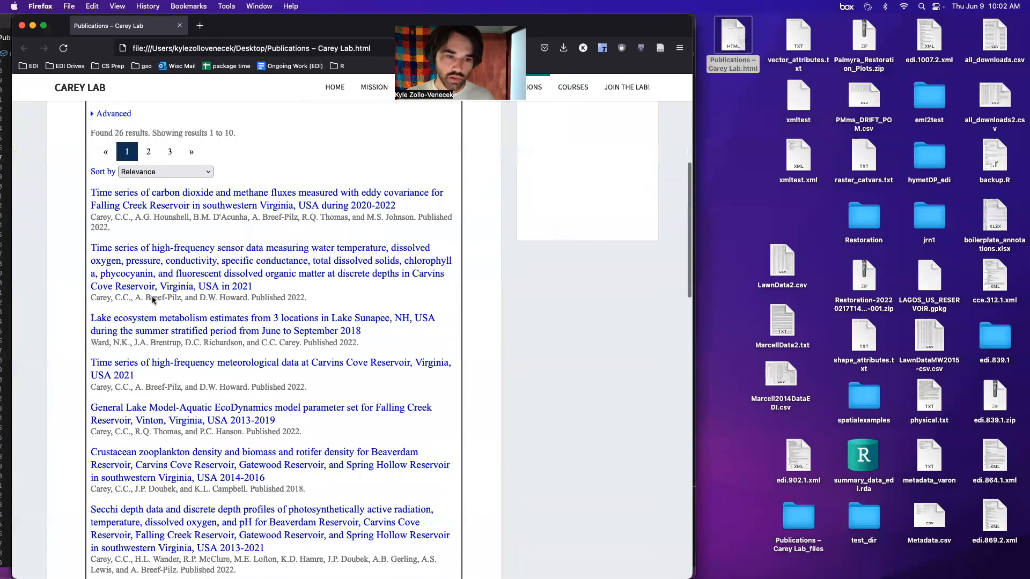
scroll(152, 301, "up", 4)
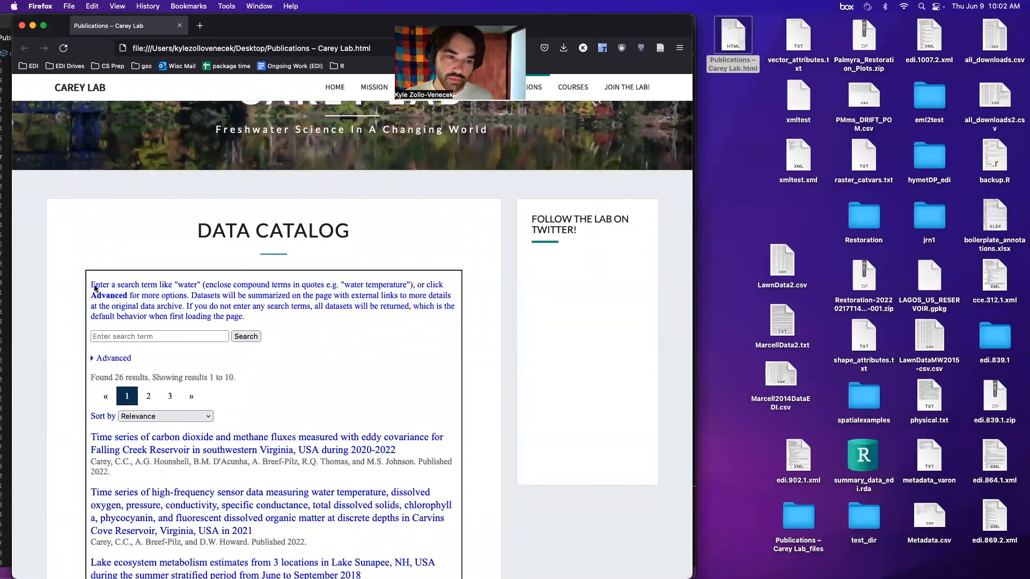
scroll(182, 295, "up", 1)
scroll(204, 273, "down", 2)
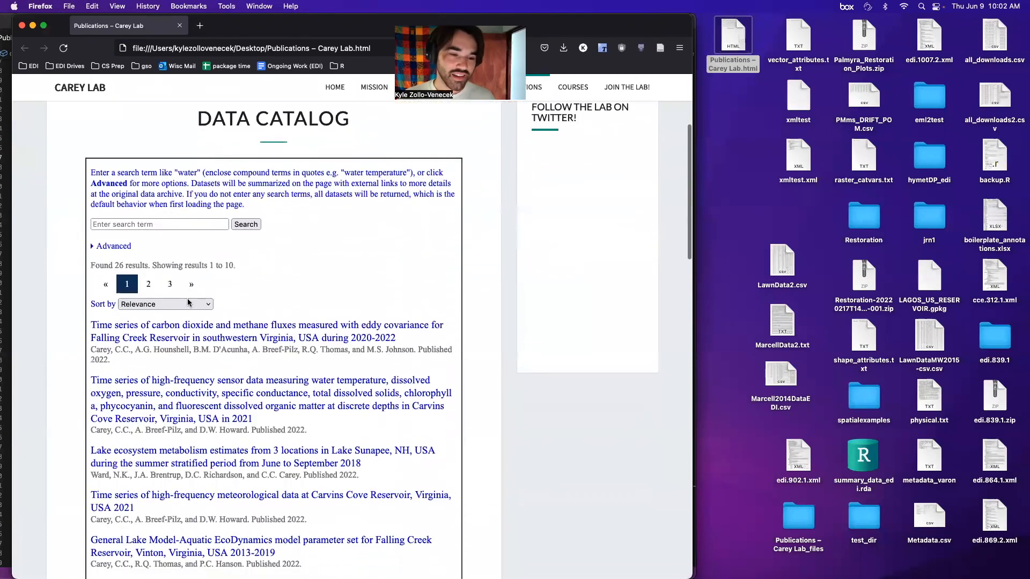
scroll(216, 257, "up", 3)
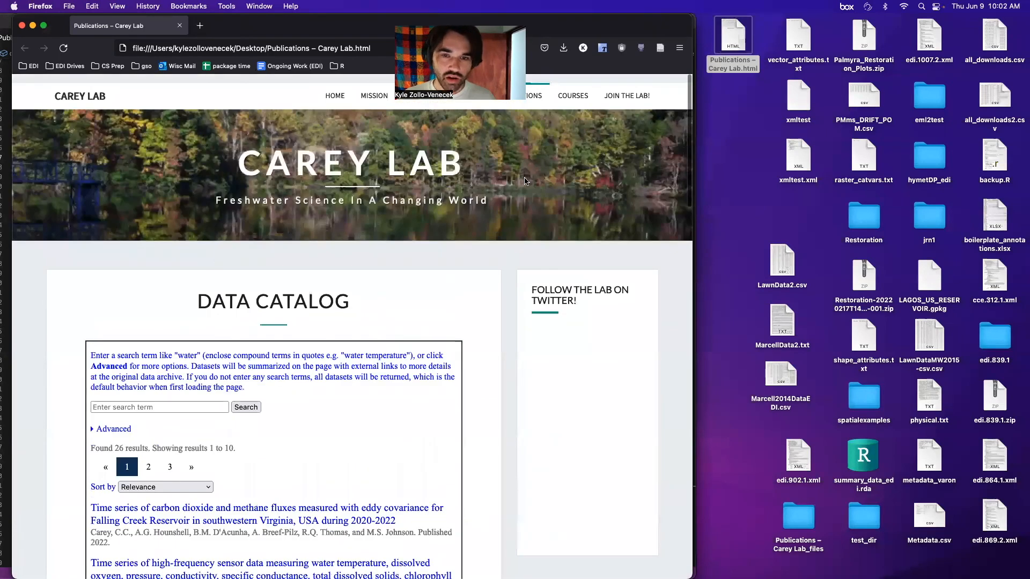
Examine the embedded catalog's dataset list down to the frame's lower edge and the page footer
scroll(217, 274, "down", 1)
scroll(218, 273, "down", 3)
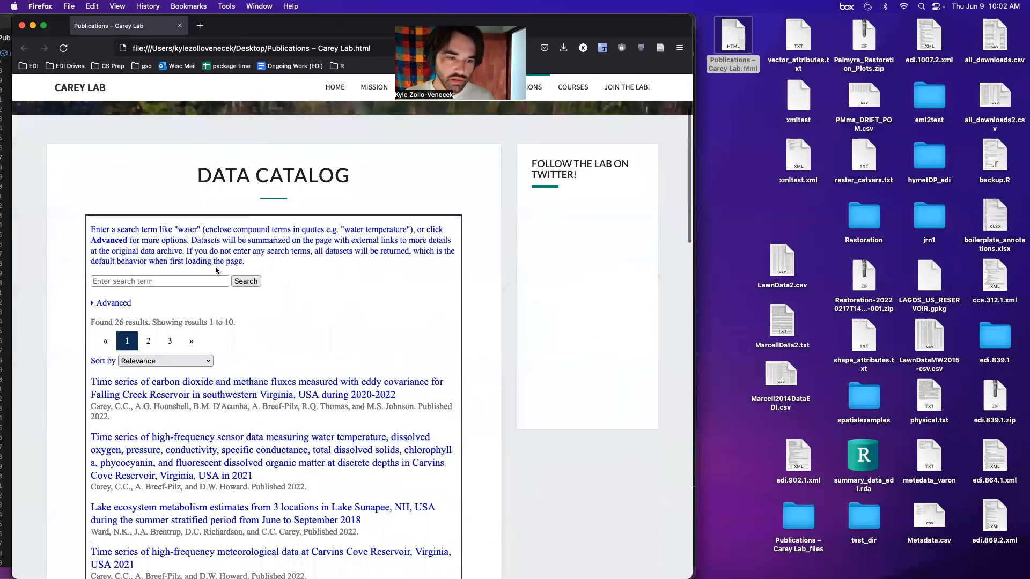
scroll(217, 269, "down", 4)
scroll(214, 270, "up", 4)
scroll(214, 270, "down", 6)
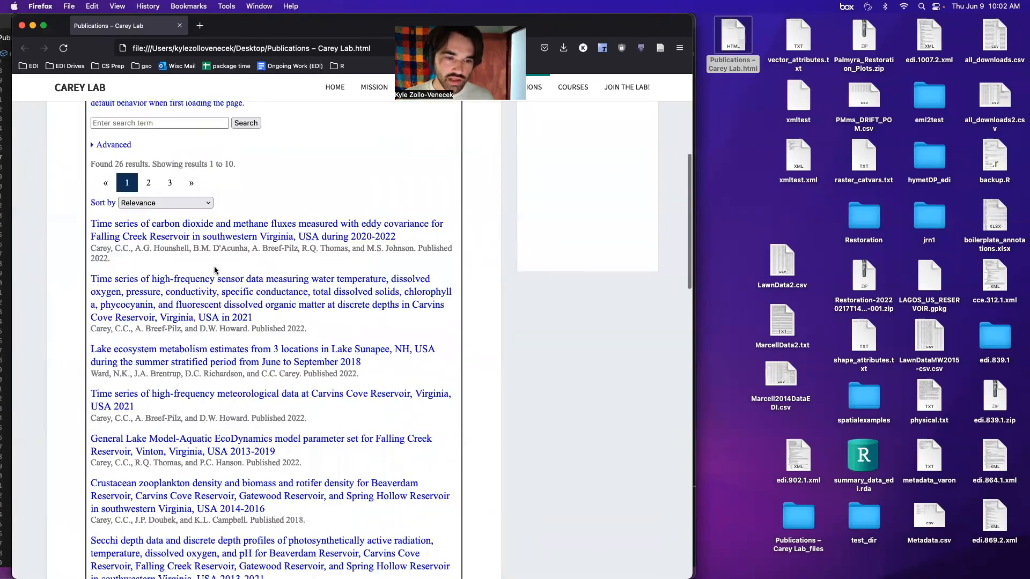
scroll(214, 271, "down", 2)
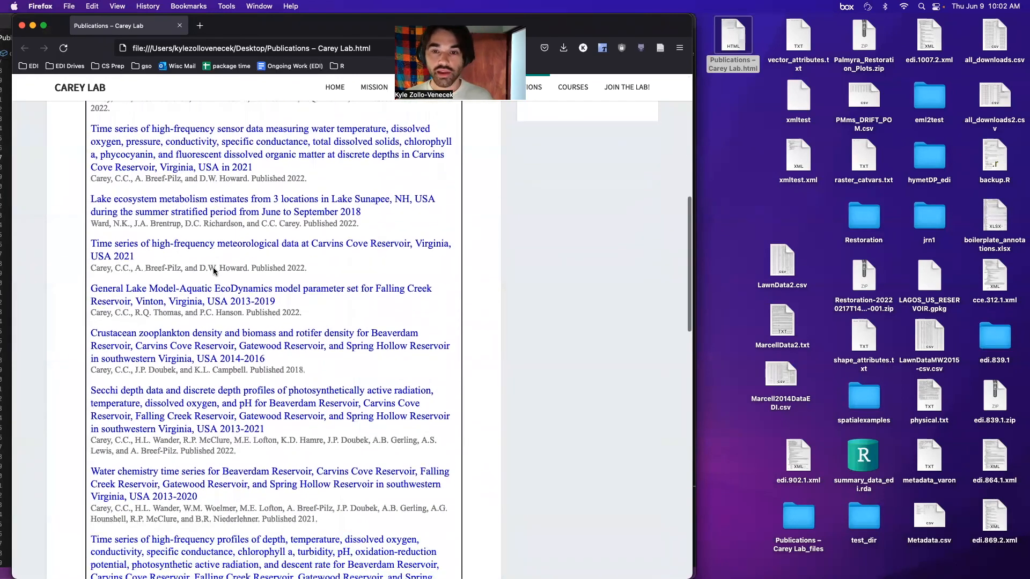
scroll(214, 270, "down", 1)
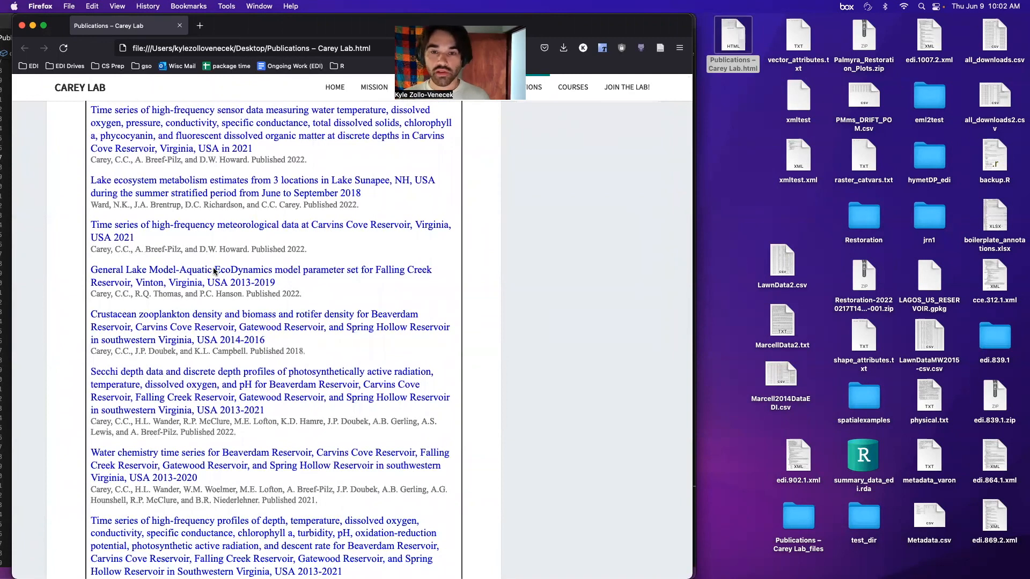
scroll(214, 271, "down", 3)
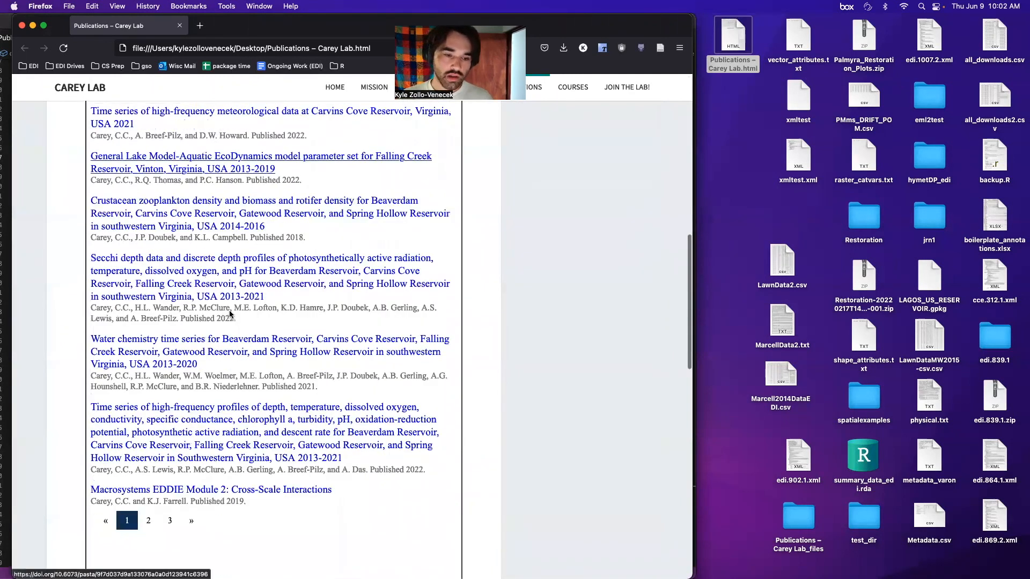
scroll(229, 314, "down", 7)
scroll(215, 332, "down", 5)
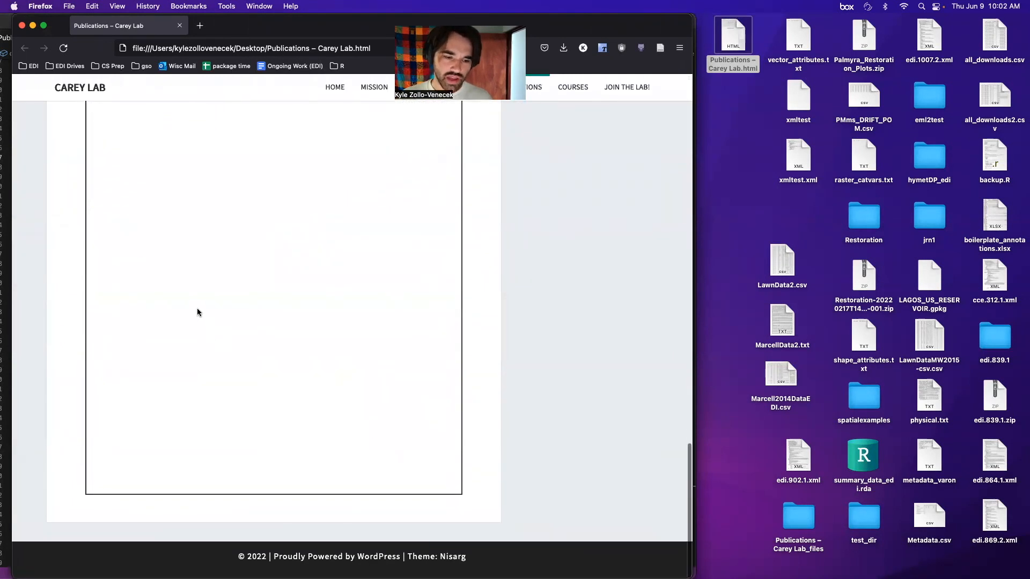
scroll(198, 311, "up", 6)
scroll(198, 314, "up", 10)
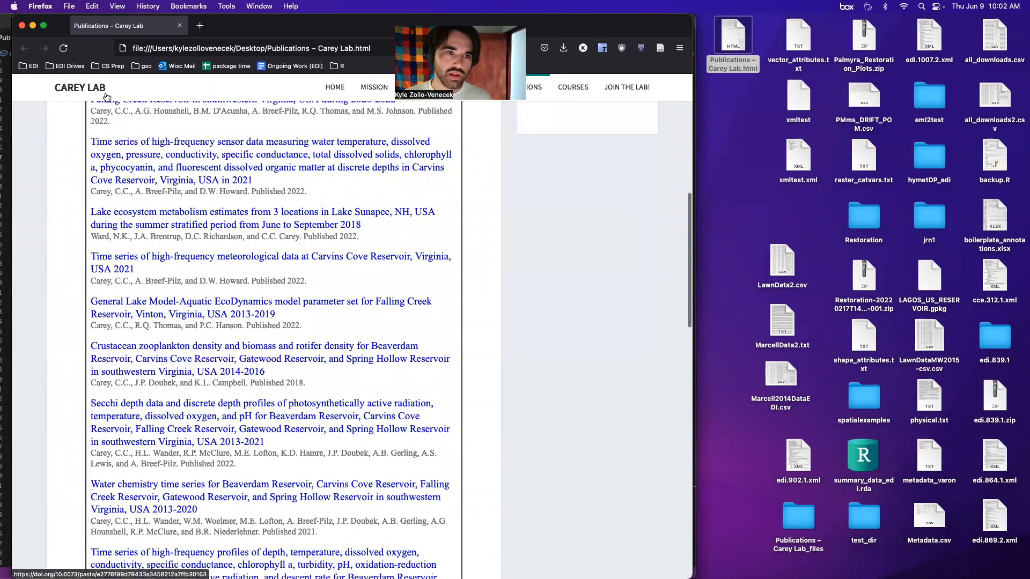
Switch to Visual Studio Code and set the catalog iframe's height to 1800px
left_click(7, 176)
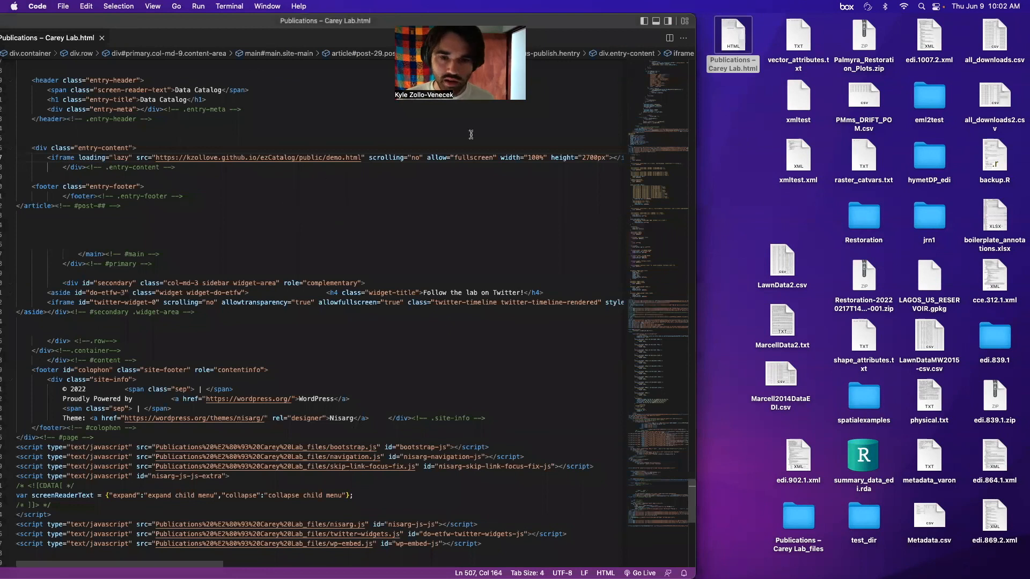
scroll(534, 150, "right", 3)
left_click(523, 158)
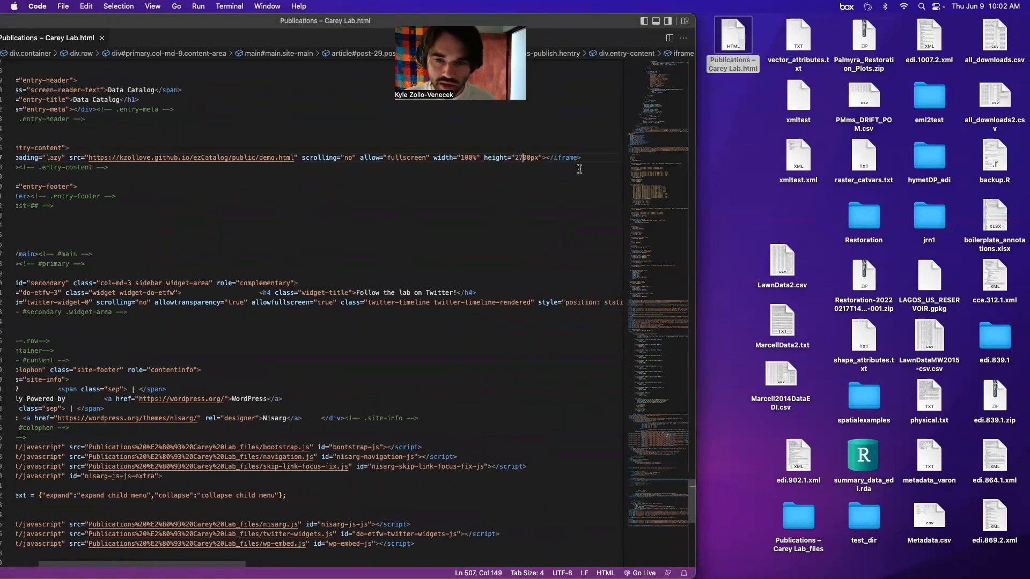
key("BackSpace")
key("BackSpace")
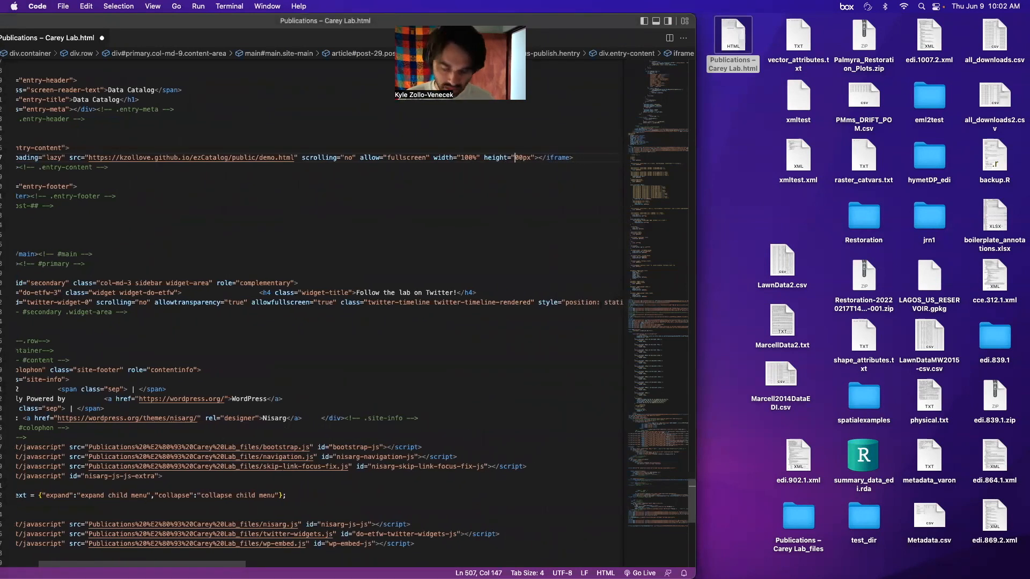
type("18")
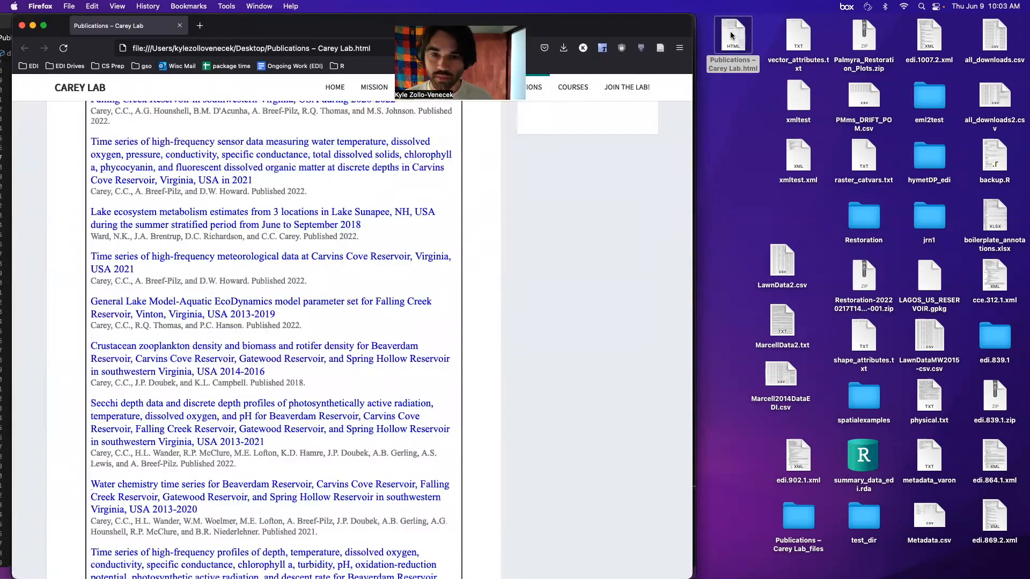
Reopen the page in Firefox and check the space between the catalog's last entry and the frame's lower edge
double_click(731, 35)
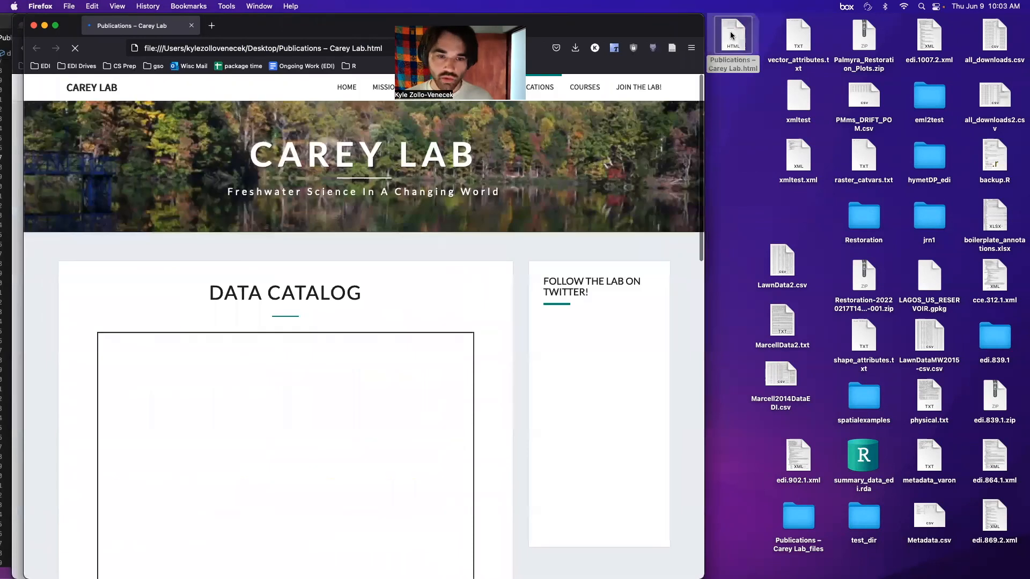
scroll(274, 300, "down", 7)
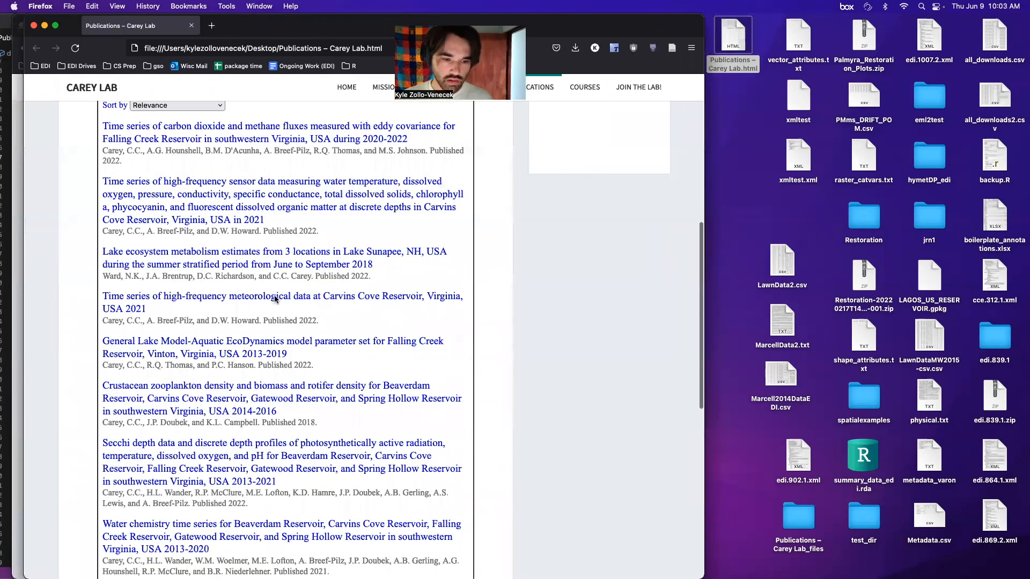
scroll(274, 299, "down", 7)
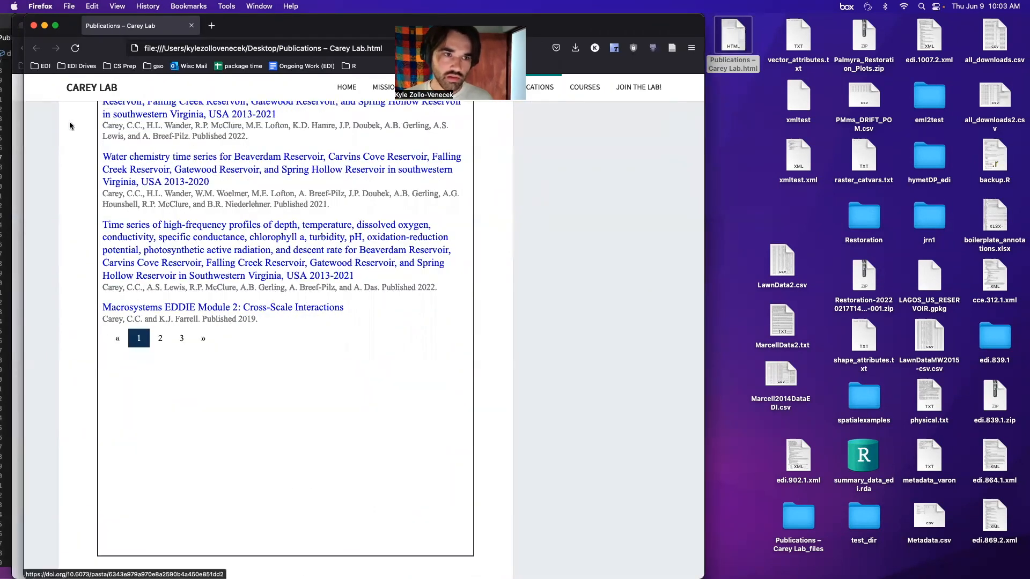
Set the iframe's height to 1600px in Visual Studio Code and reopen the page in Firefox to review the catalog frame
left_click(5, 93)
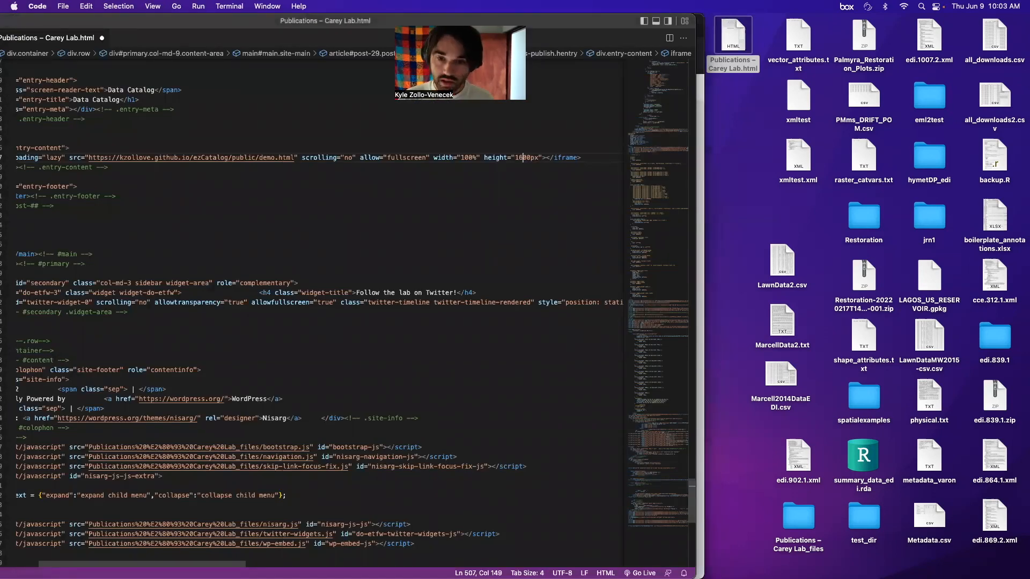
double_click(738, 33)
scroll(362, 279, "down", 15)
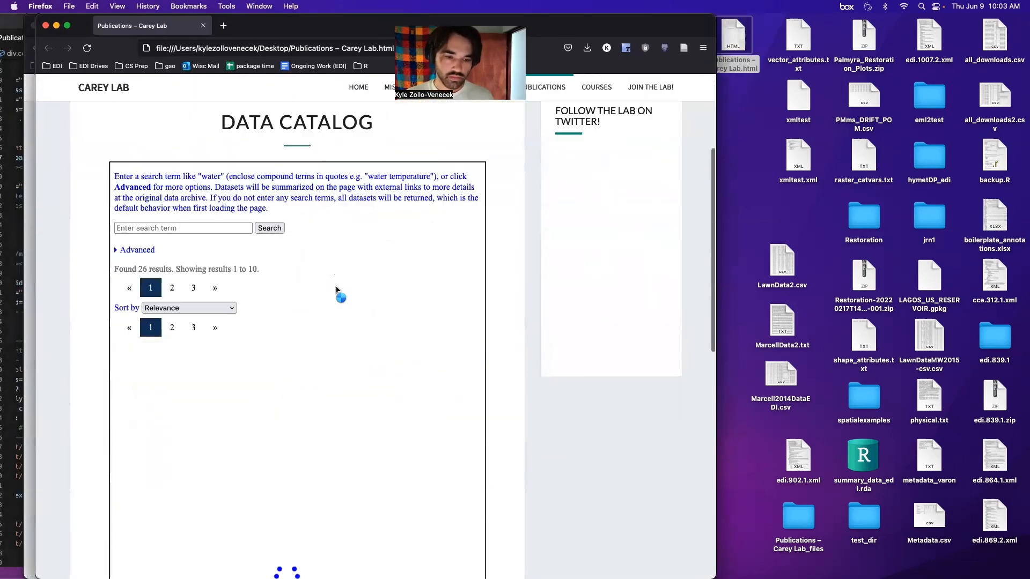
scroll(325, 242, "up", 4)
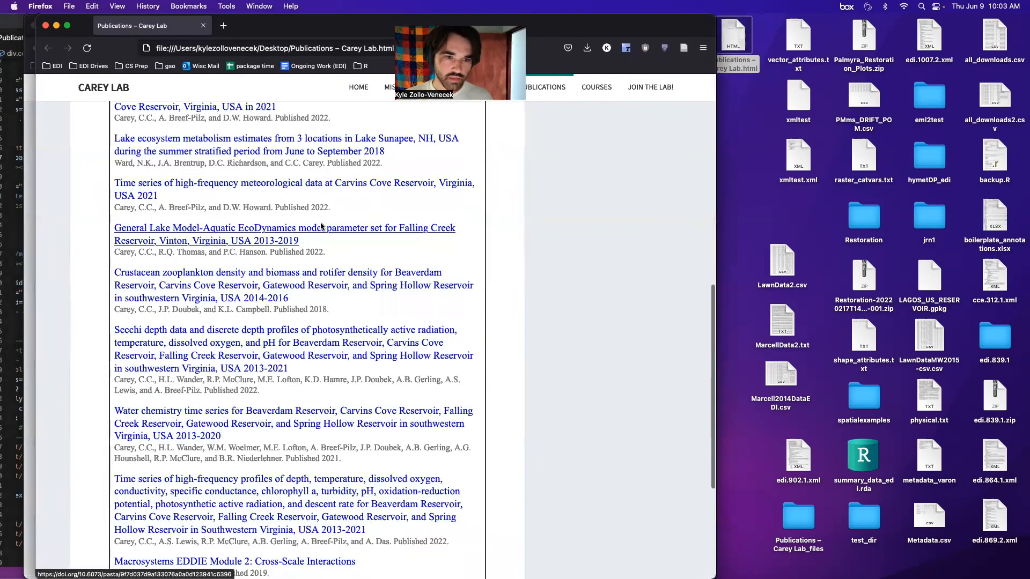
scroll(321, 227, "up", 6)
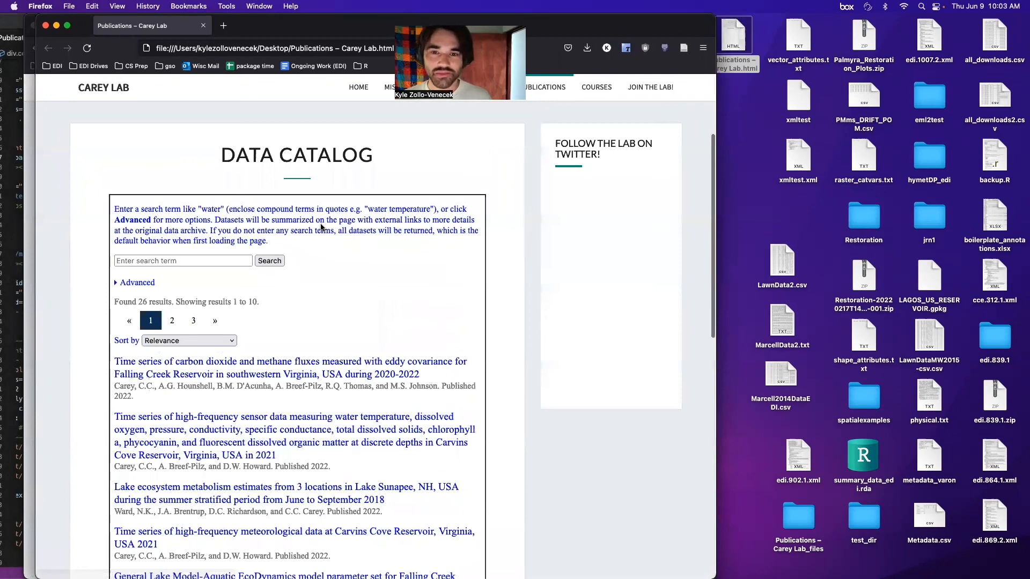
scroll(321, 227, "down", 1)
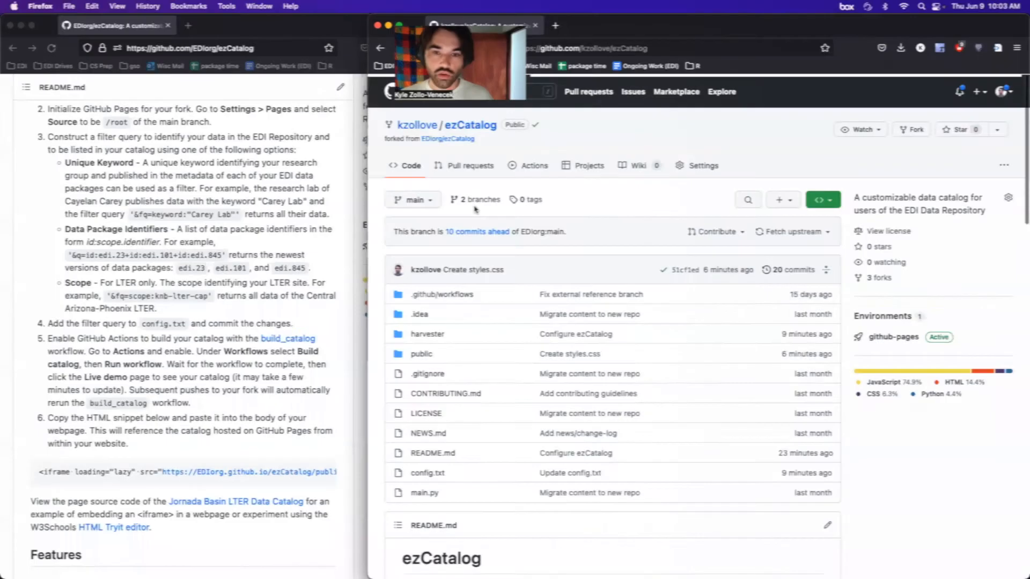
Review the Usage for Your Site instructions in the original ezCatalog repository's README on GitHub
scroll(474, 205, "down", 3)
scroll(474, 205, "up", 4)
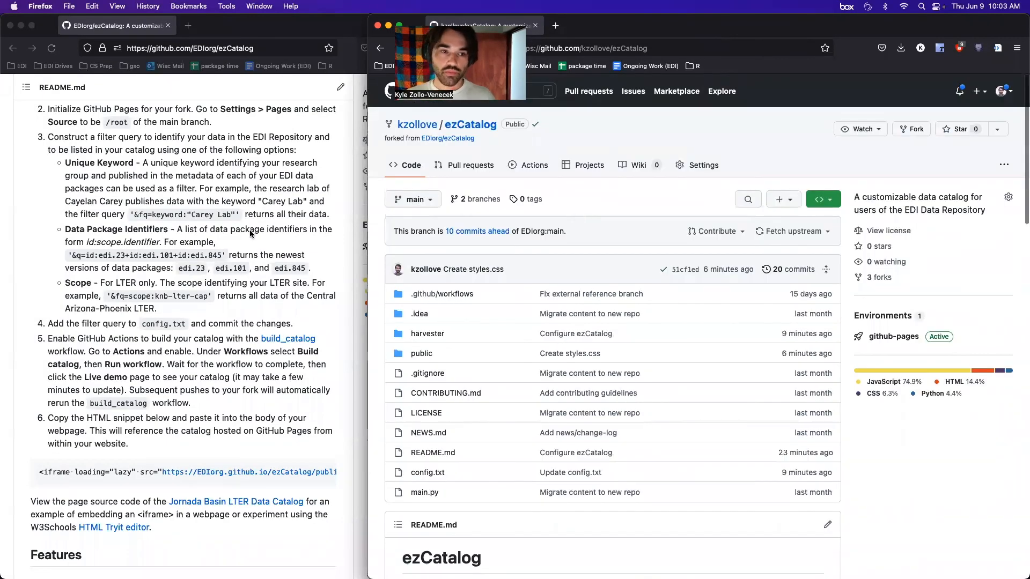
scroll(251, 232, "up", 2)
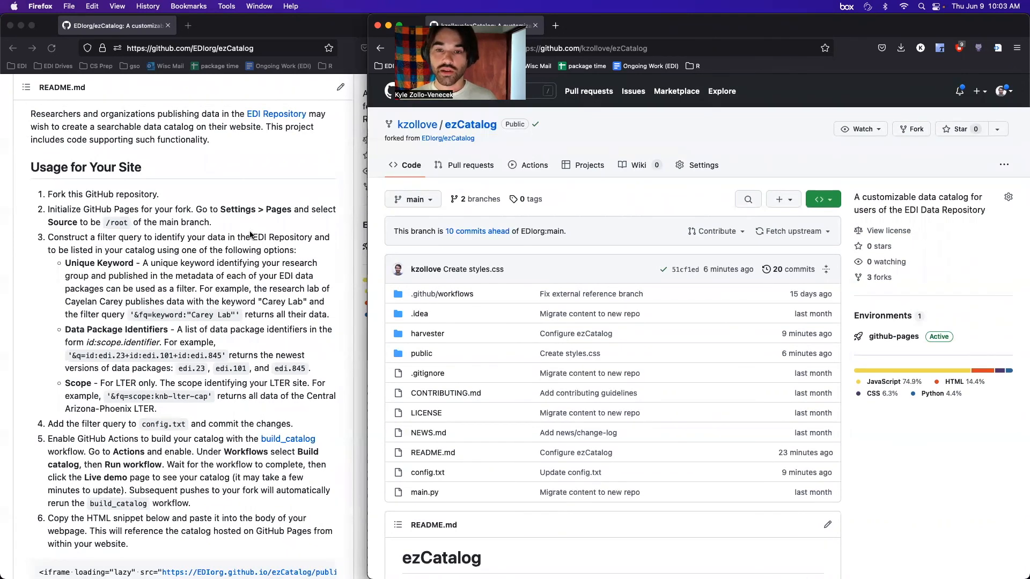
scroll(313, 268, "down", 5)
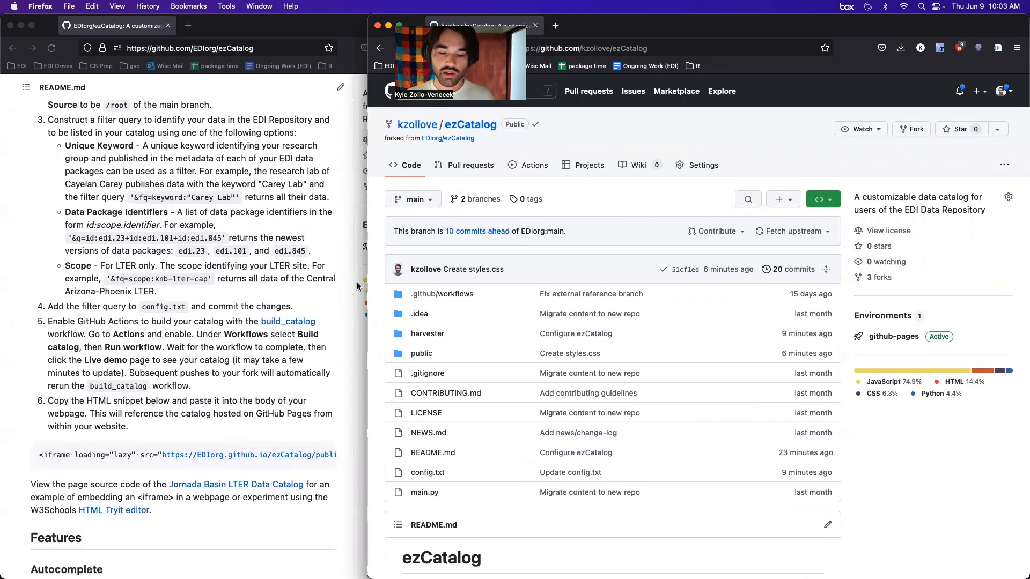
Examine the rest of the original ezCatalog README, from the iframe snippet through the Features, Caveats, Support, Scope and Acknowledgments sections
scroll(314, 268, "up", 1)
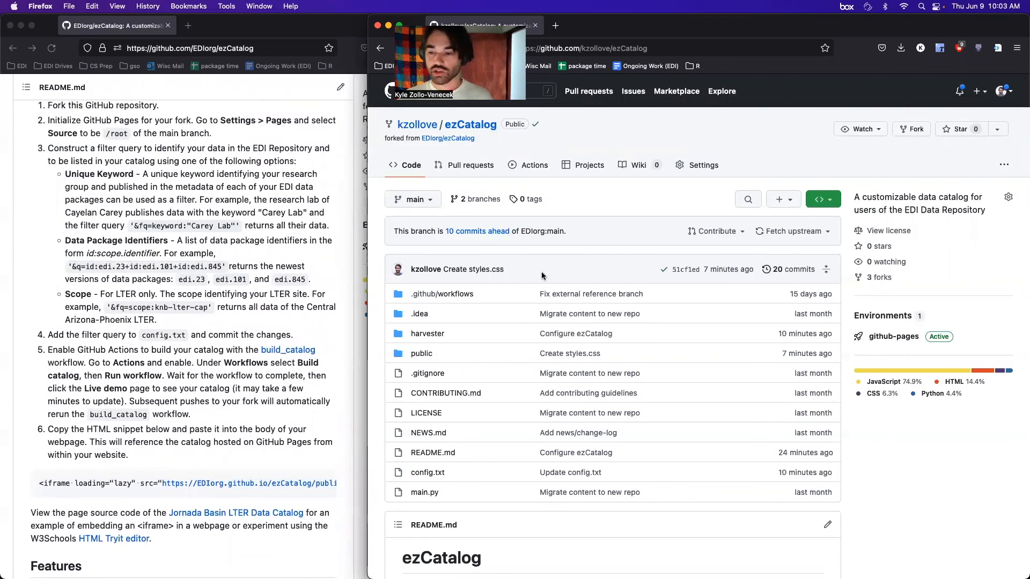
scroll(520, 271, "down", 5)
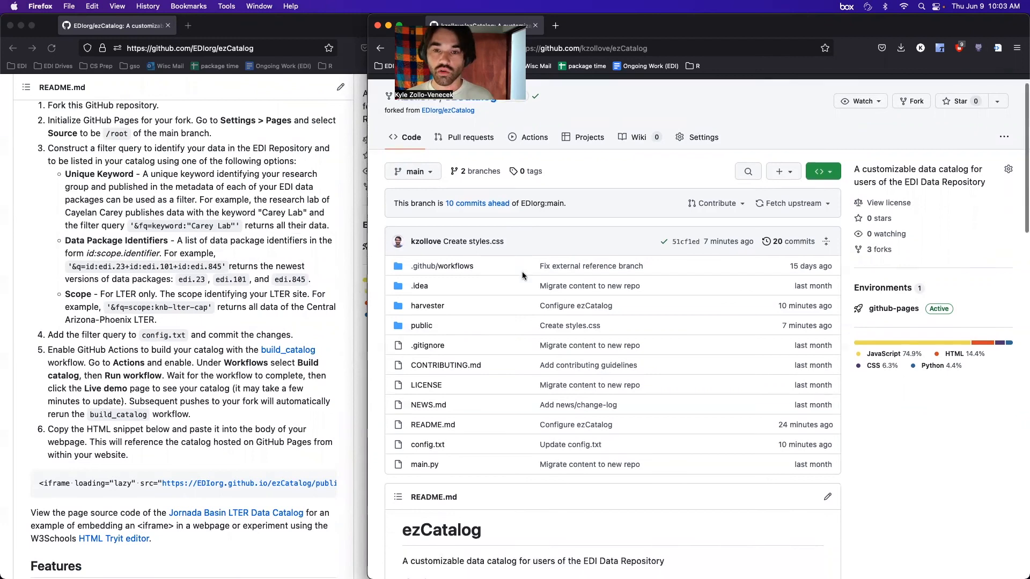
scroll(510, 284, "up", 5)
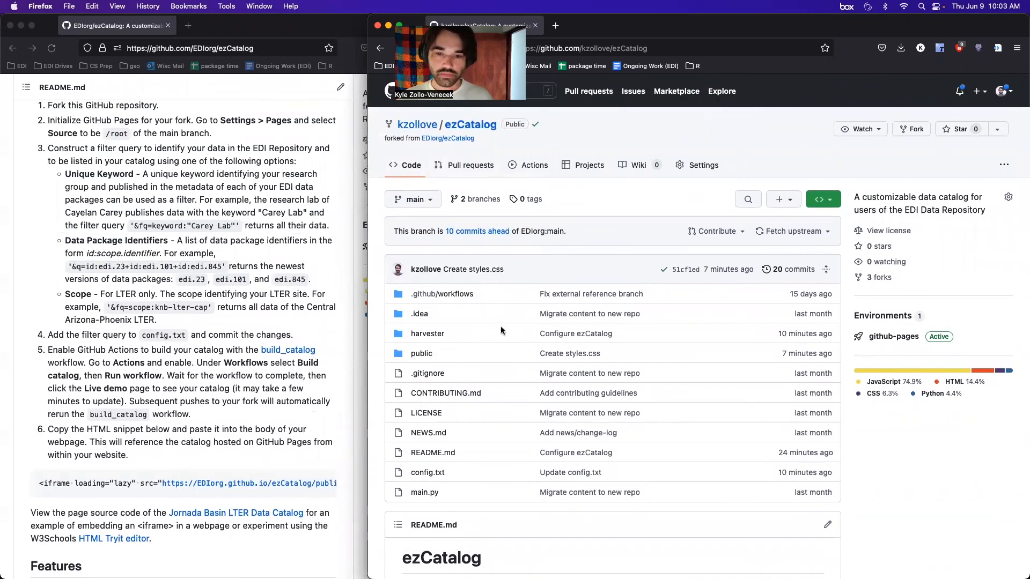
scroll(205, 352, "down", 4)
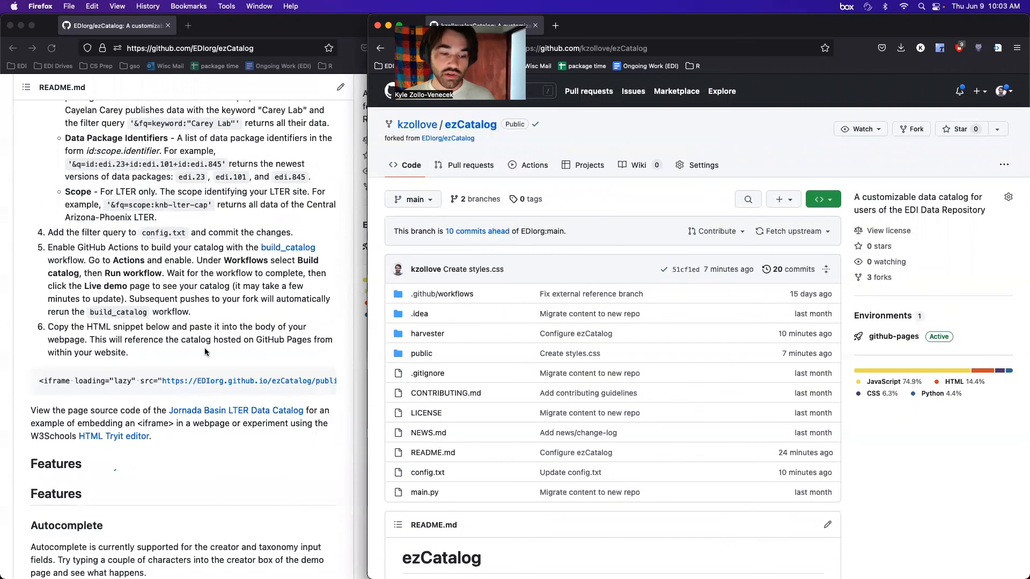
scroll(206, 352, "down", 10)
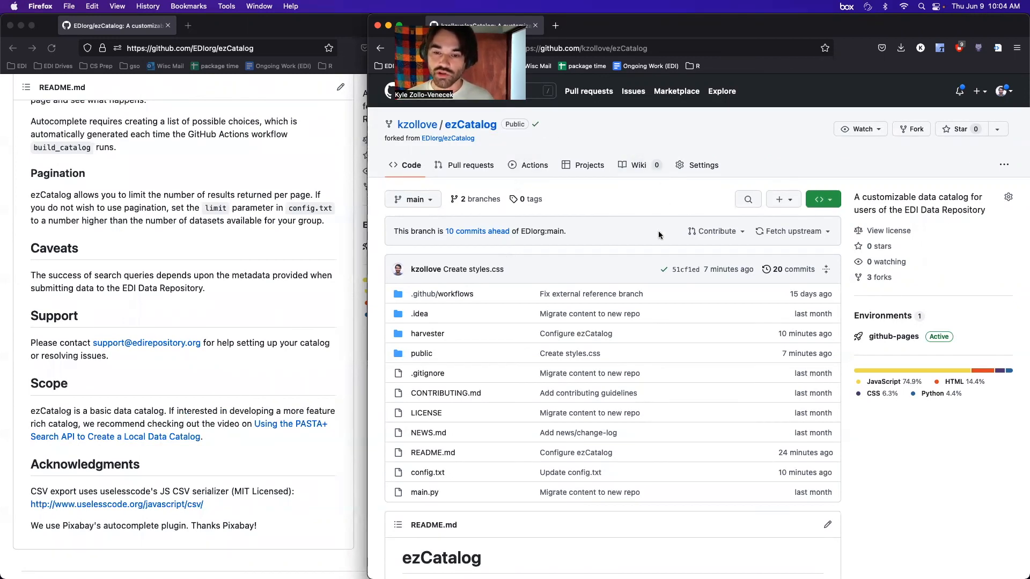
scroll(545, 226, "up", 1)
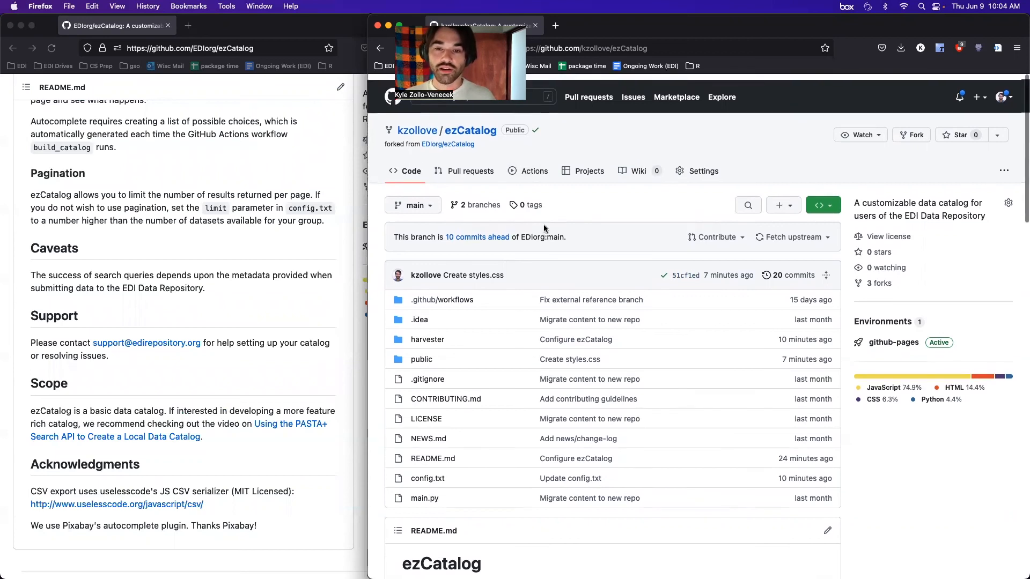